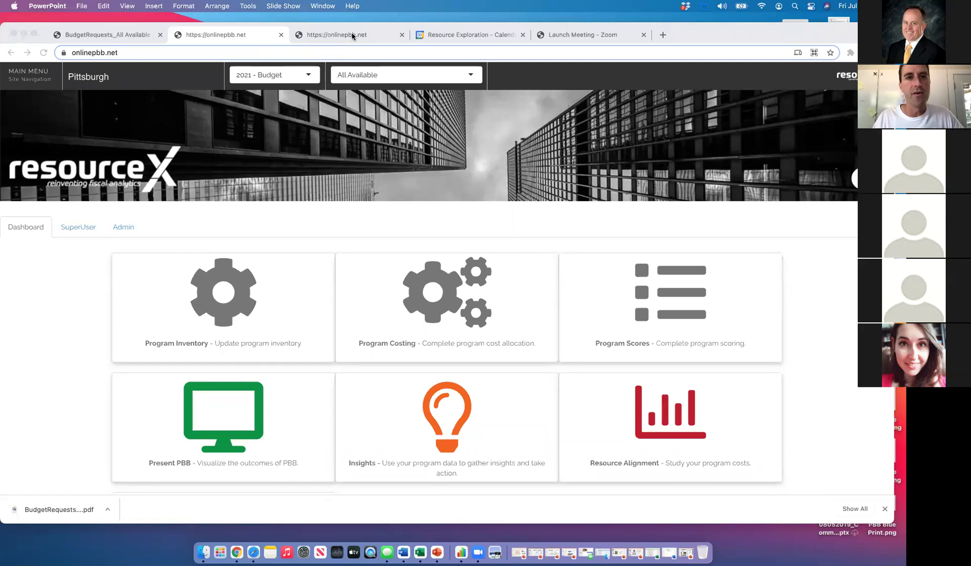
# Open the Insights budget development requests for the Astea Budgeter Sample organization.
pyautogui.click(352, 36)
pyautogui.click(352, 36)
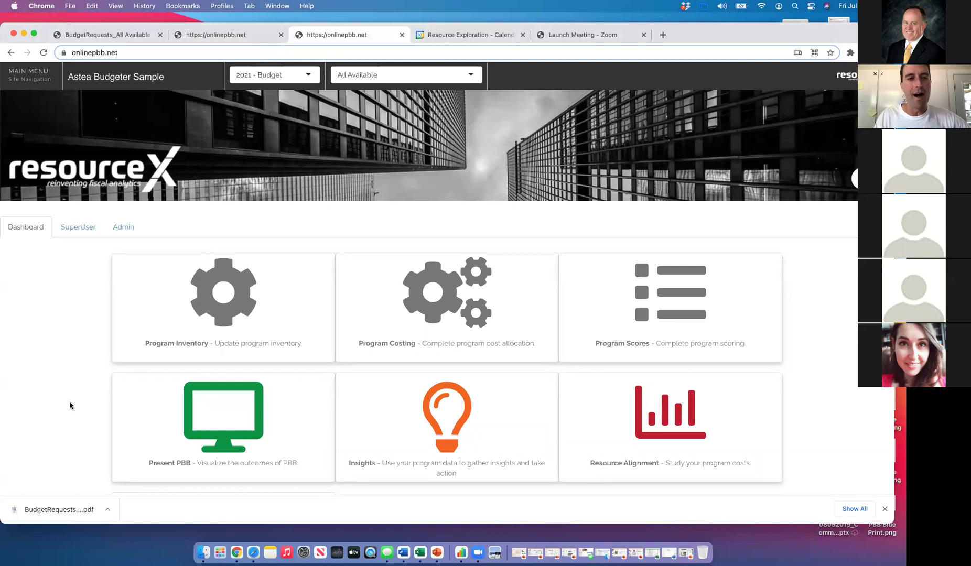
pyautogui.click(446, 419)
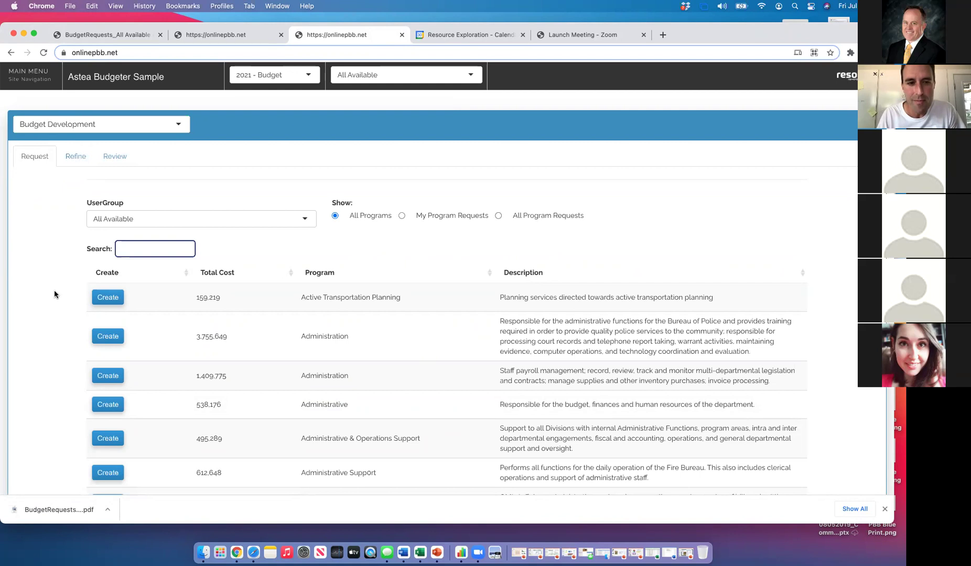
# Filter the program list to the CITY PLANNING user group.
pyautogui.click(193, 219)
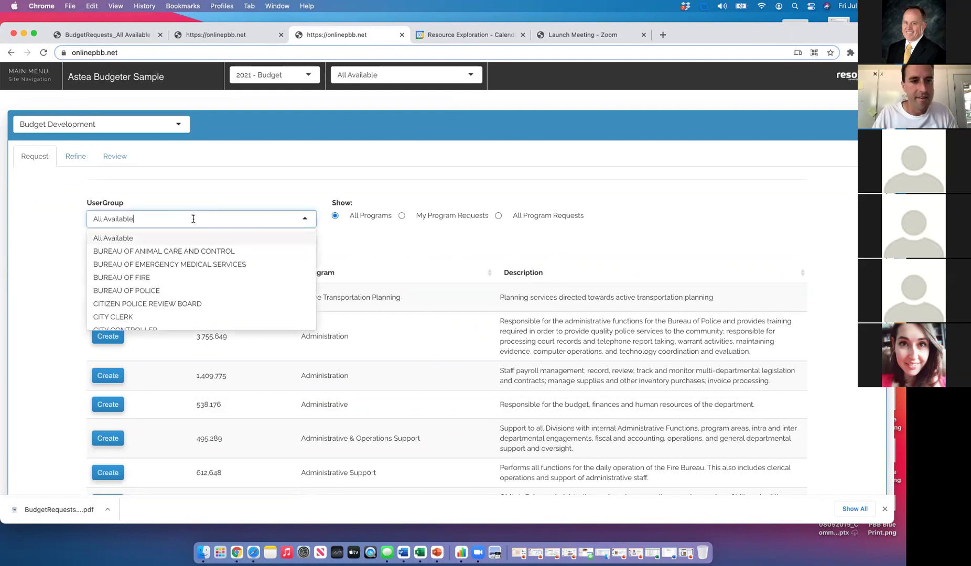
pyautogui.scroll(-3, 195, 280)
pyautogui.click(161, 300)
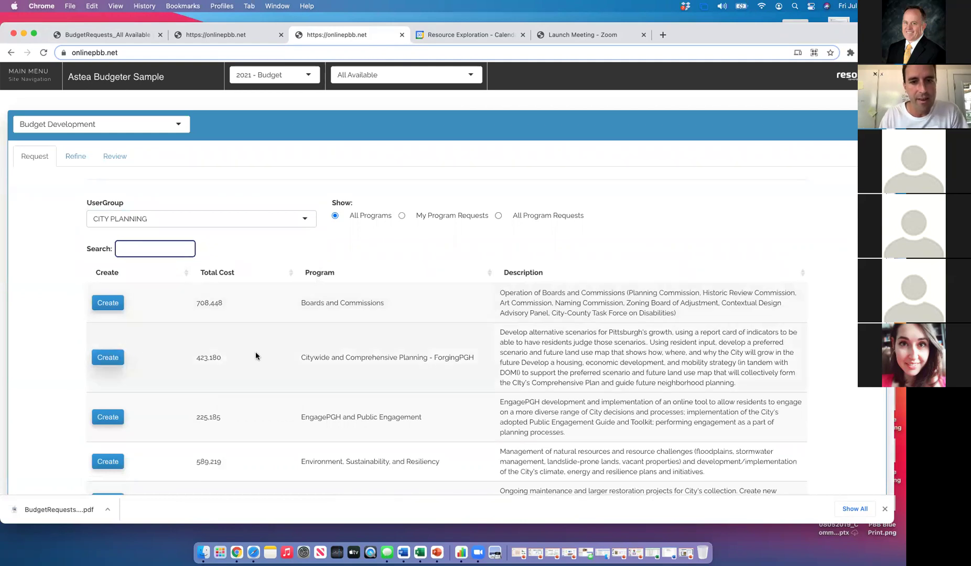
# Open a budget request for Citywide and Comprehensive Planning - ForgingPGH and examine its program details, personnel and nonpersonnel costs.
pyautogui.click(108, 357)
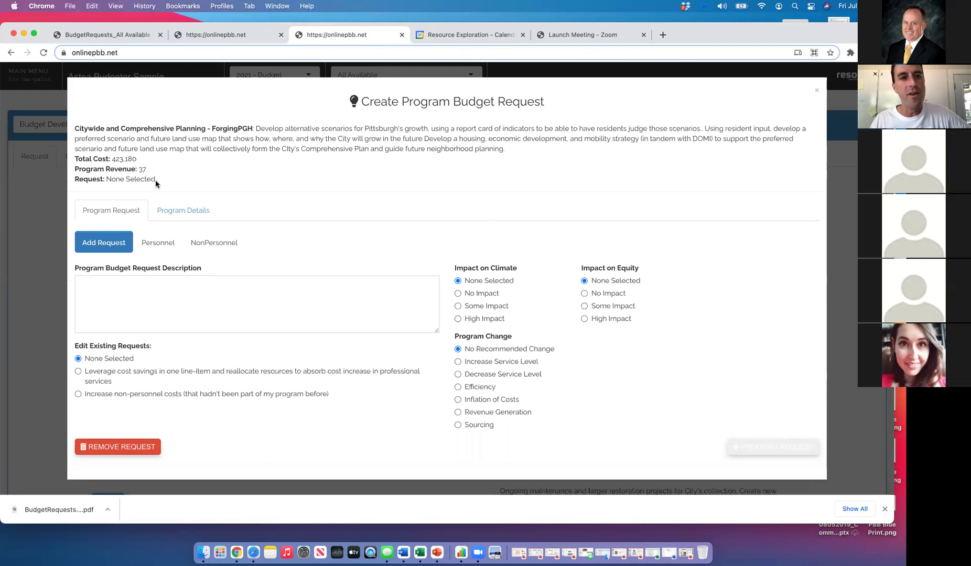
pyautogui.click(176, 210)
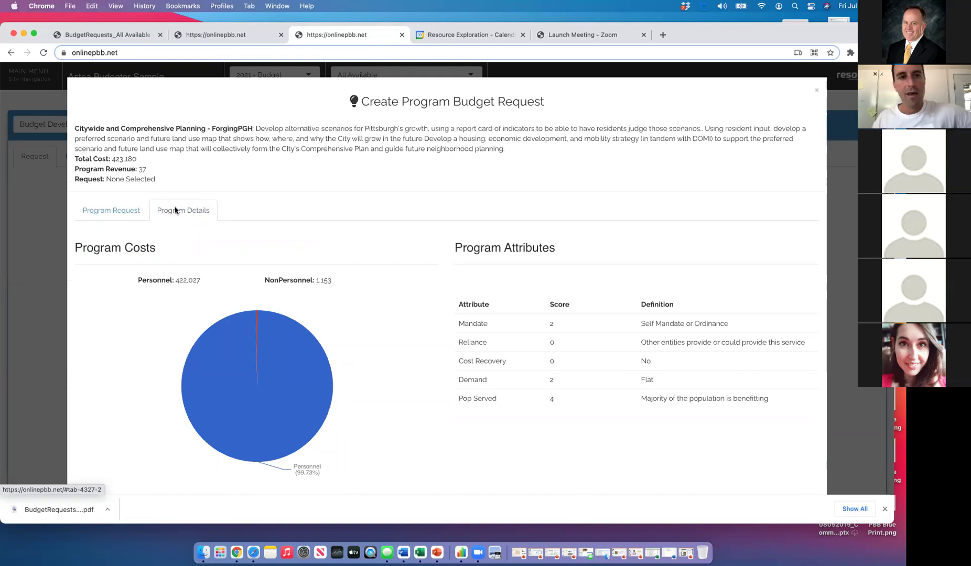
pyautogui.click(109, 214)
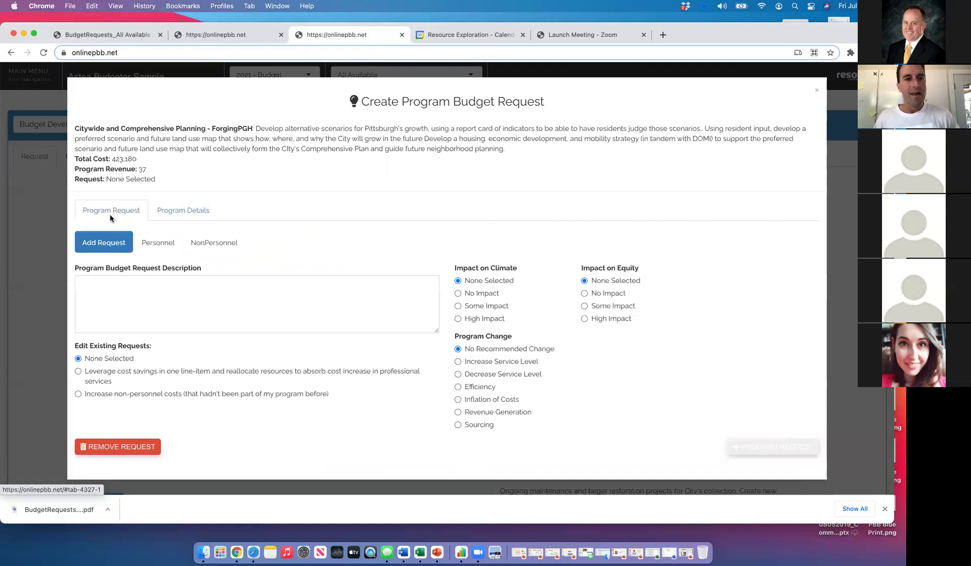
pyautogui.click(169, 247)
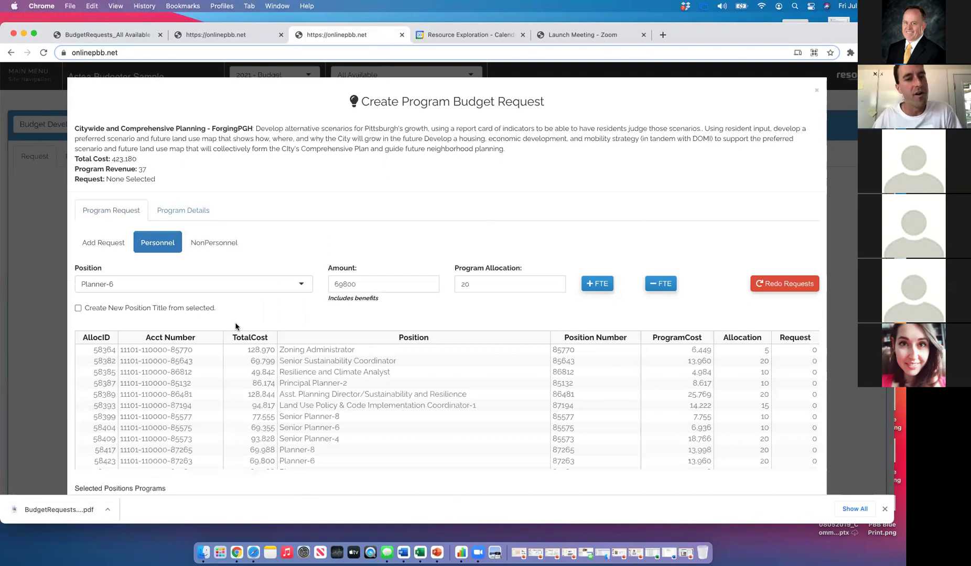
pyautogui.click(209, 243)
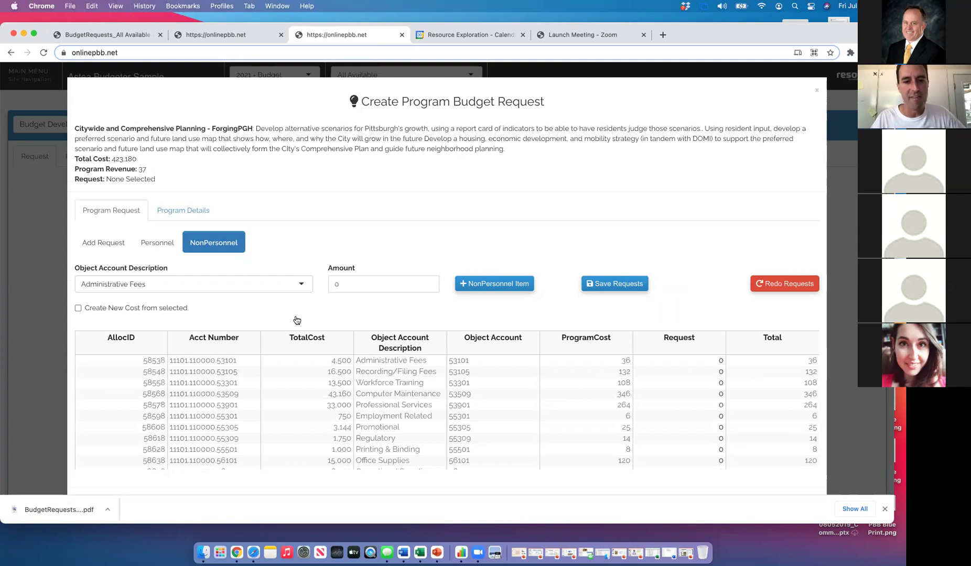
# Enter a request of -120 for the Office Supplies account in the nonpersonnel costs.
pyautogui.click(592, 464)
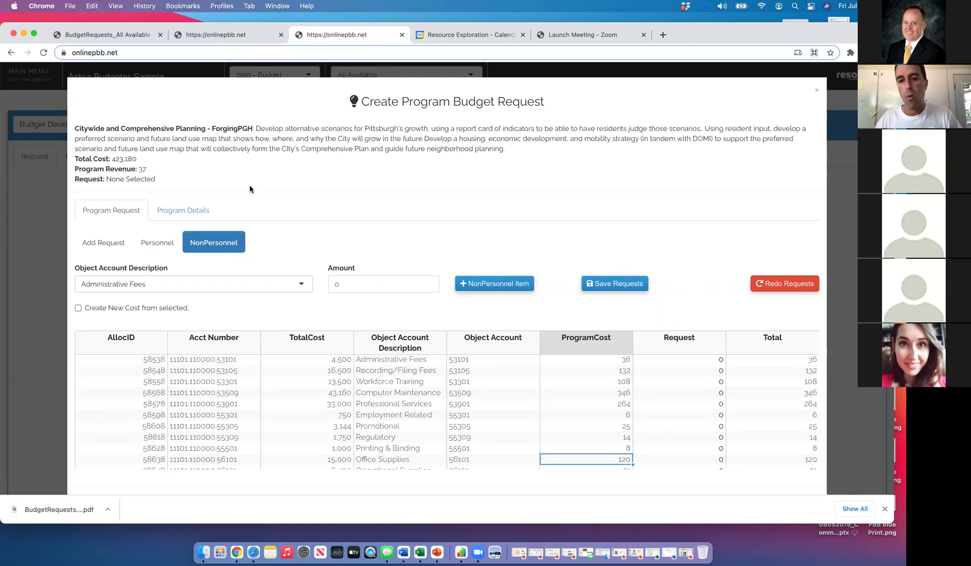
pyautogui.click(654, 455)
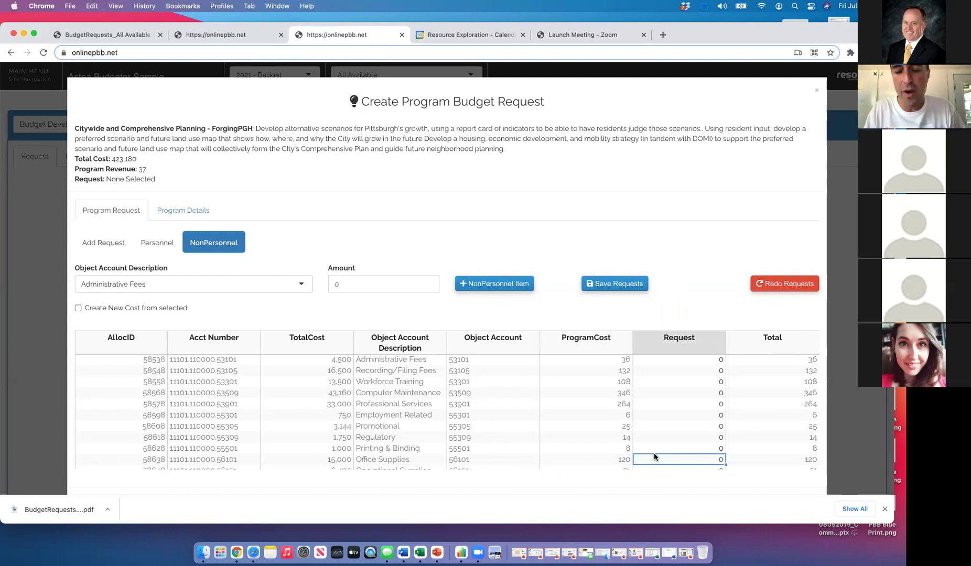
pyautogui.write('-1')
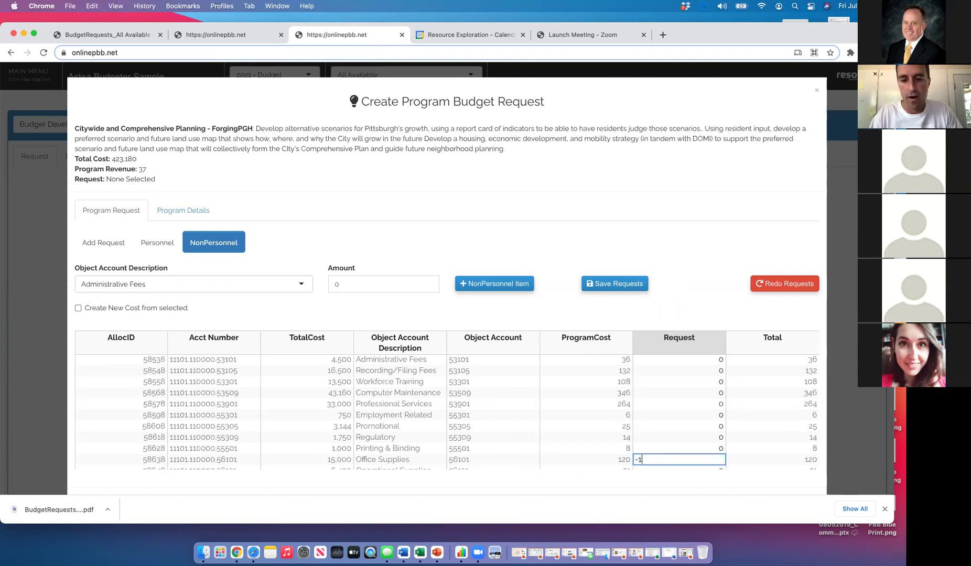
pyautogui.write('20')
pyautogui.press('Return')
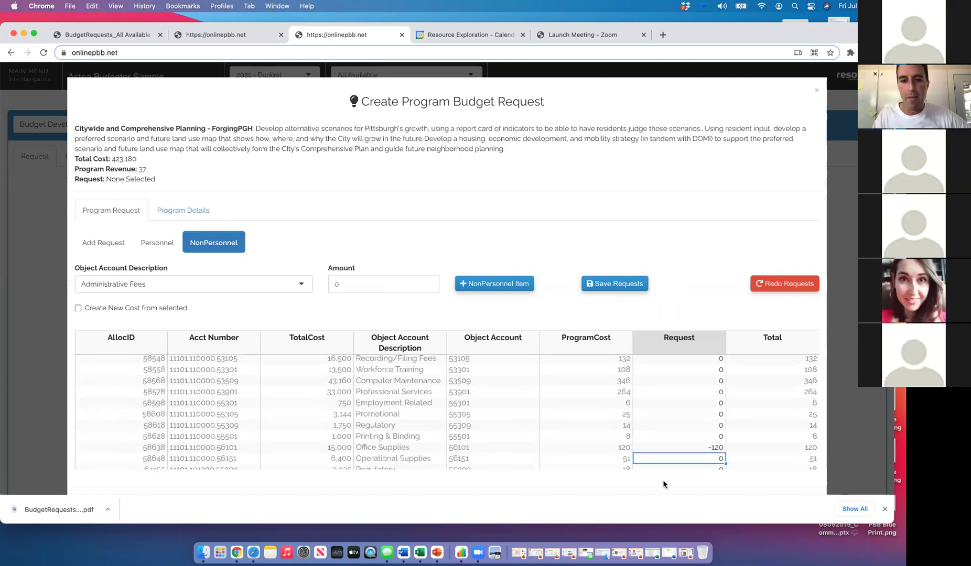
# Enter a request of 5000 for Professional Services, and close the program's budget request without saving.
pyautogui.scroll(1, 594, 416)
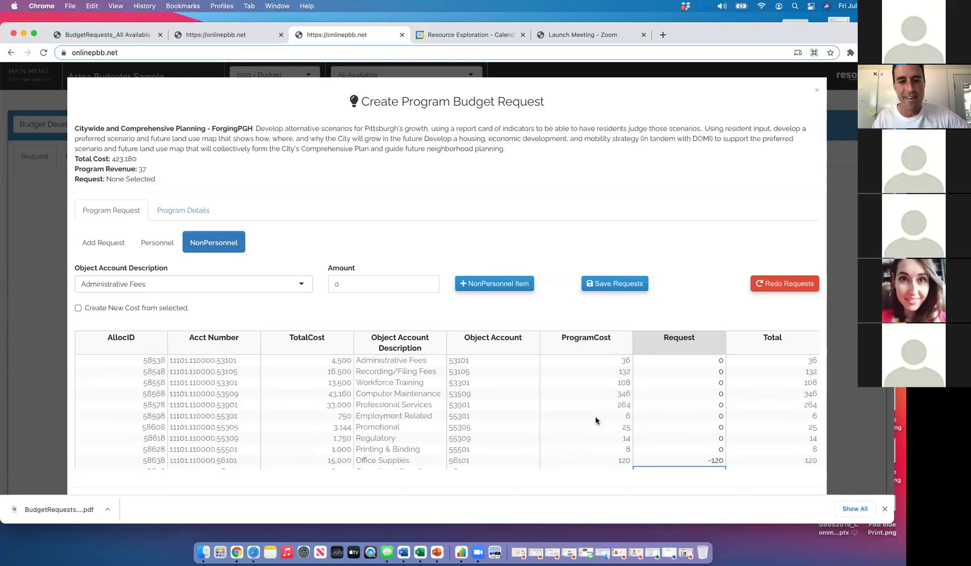
pyautogui.click(685, 404)
pyautogui.write('5000')
pyautogui.press('Return')
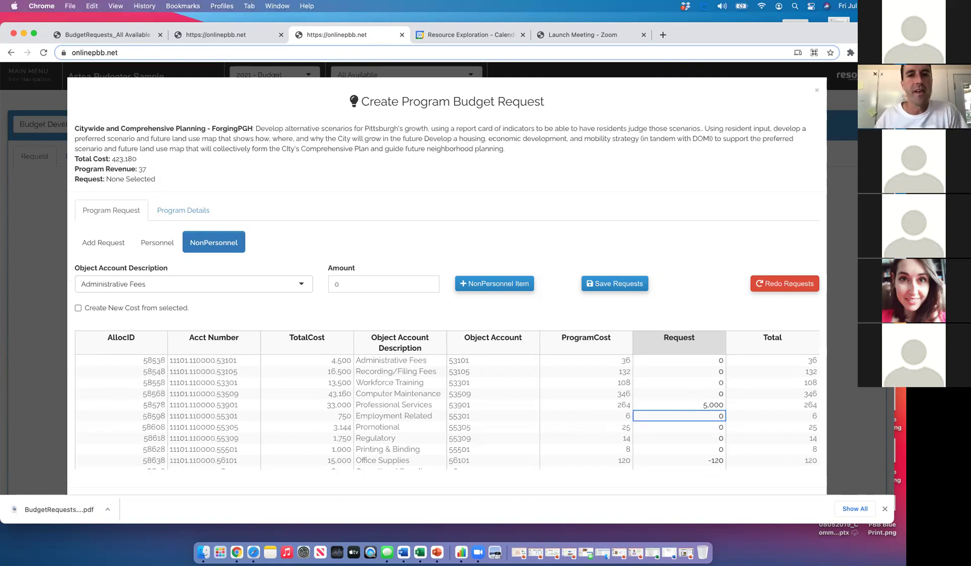
pyautogui.click(817, 93)
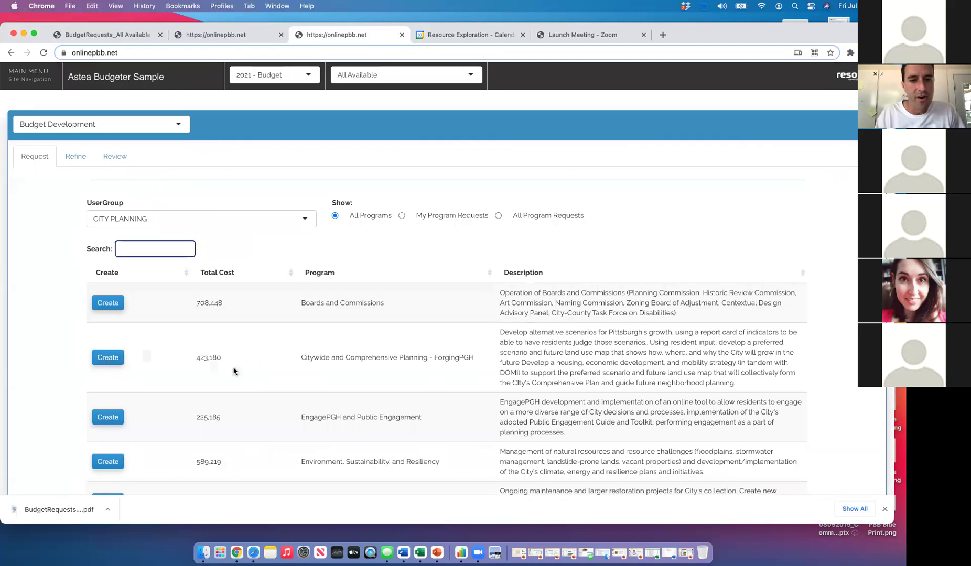
# Start an Environment, Sustainability, and Resiliency budget request described as "Need to increase staffing for more neighborhood meetings relative to our home energy use".
pyautogui.scroll(-3, 233, 369)
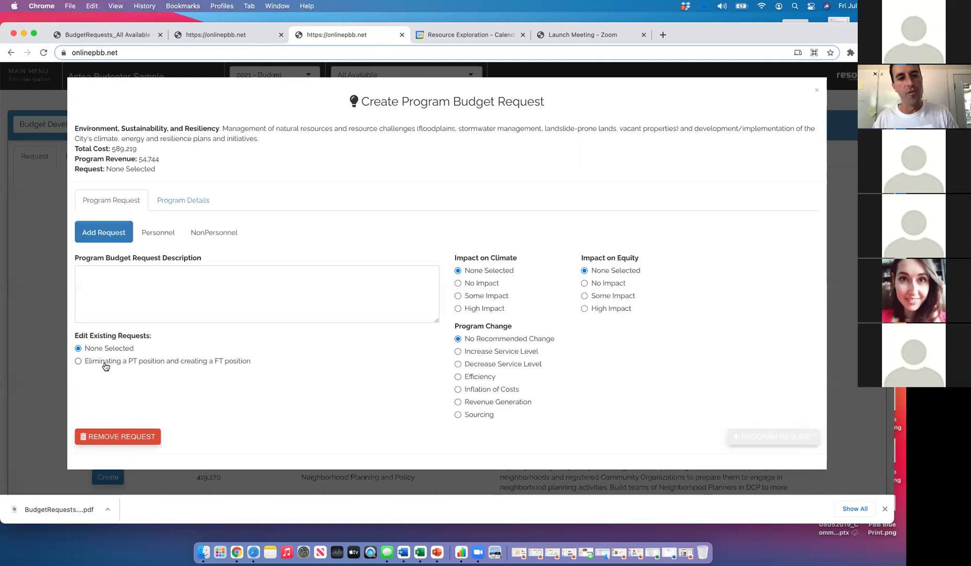
pyautogui.click(107, 279)
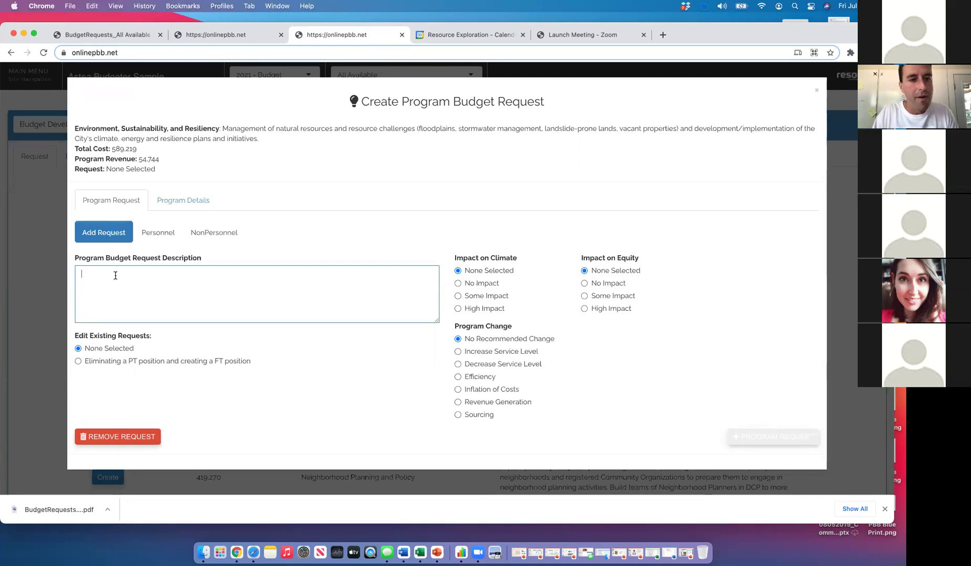
pyautogui.write('Nee')
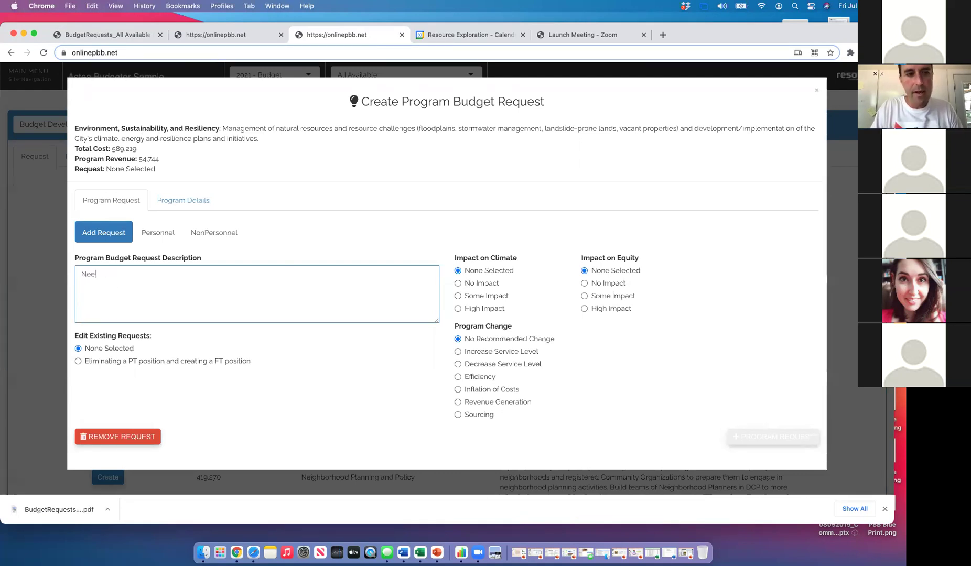
pyautogui.write('d to increase sta')
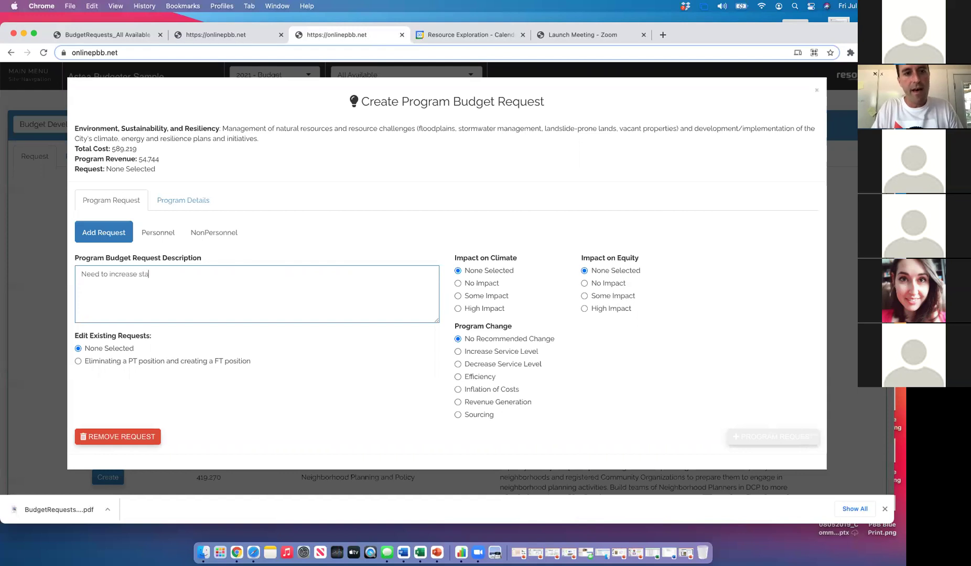
pyautogui.write('ffing for more neighborhood meetings')
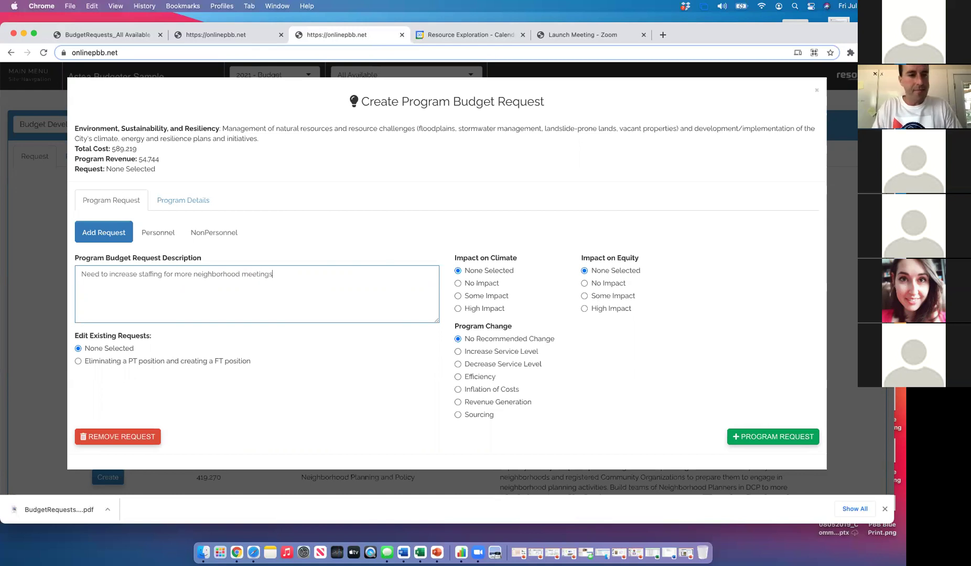
pyautogui.write(' relative to our ')
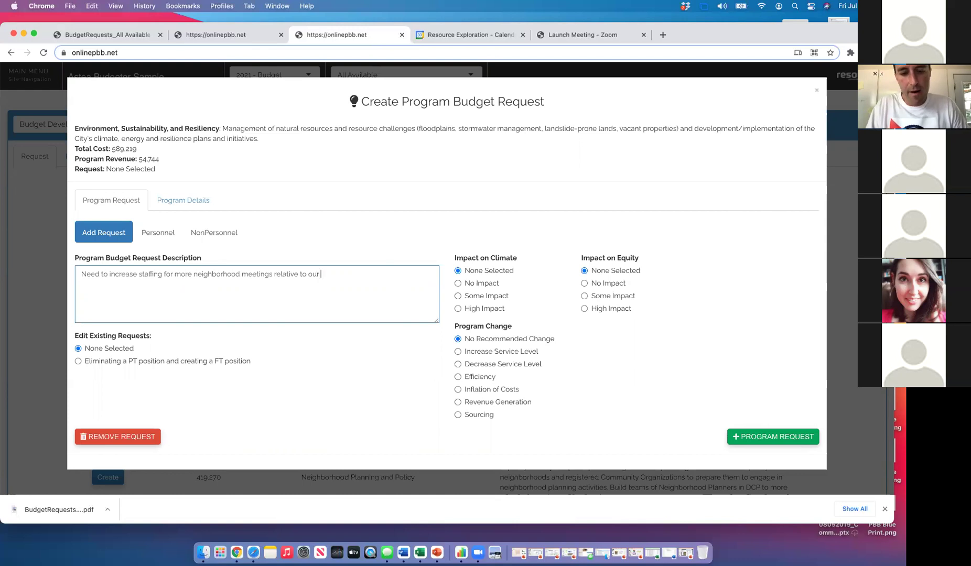
pyautogui.write('home nergy')
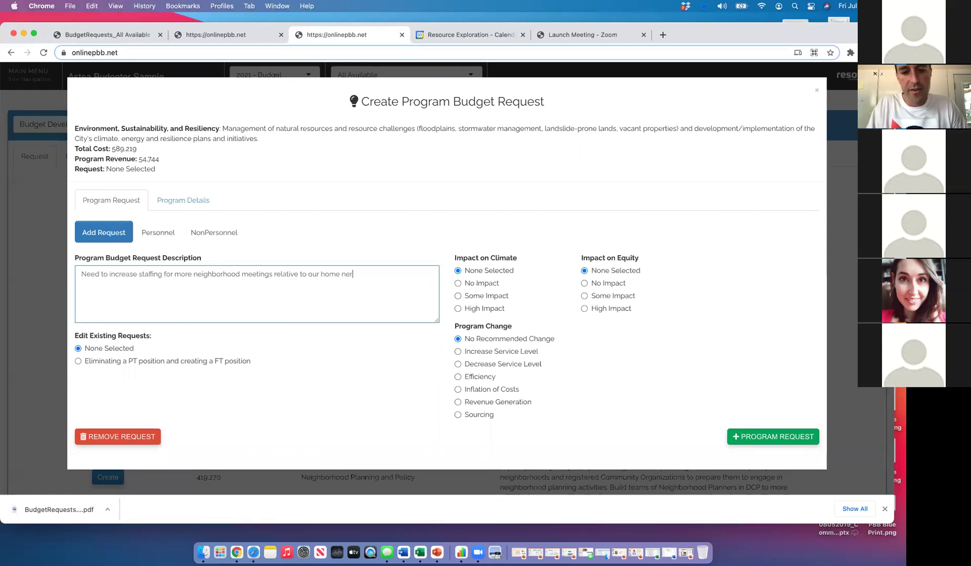
pyautogui.press('BackSpace')
pyautogui.press('BackSpace')
pyautogui.press('BackSpace')
pyautogui.press('BackSpace')
pyautogui.press('BackSpace')
pyautogui.write('energy use')
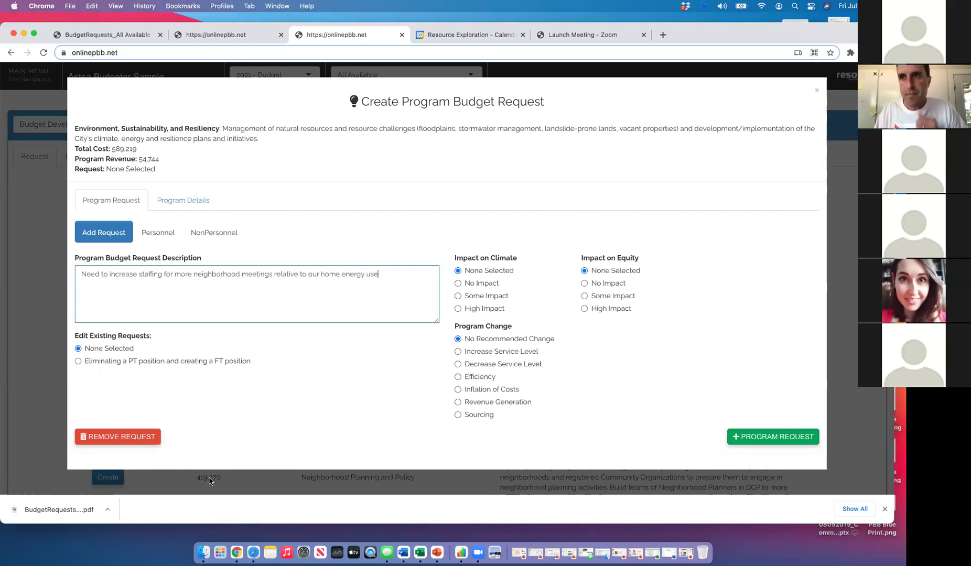
pyautogui.click(428, 344)
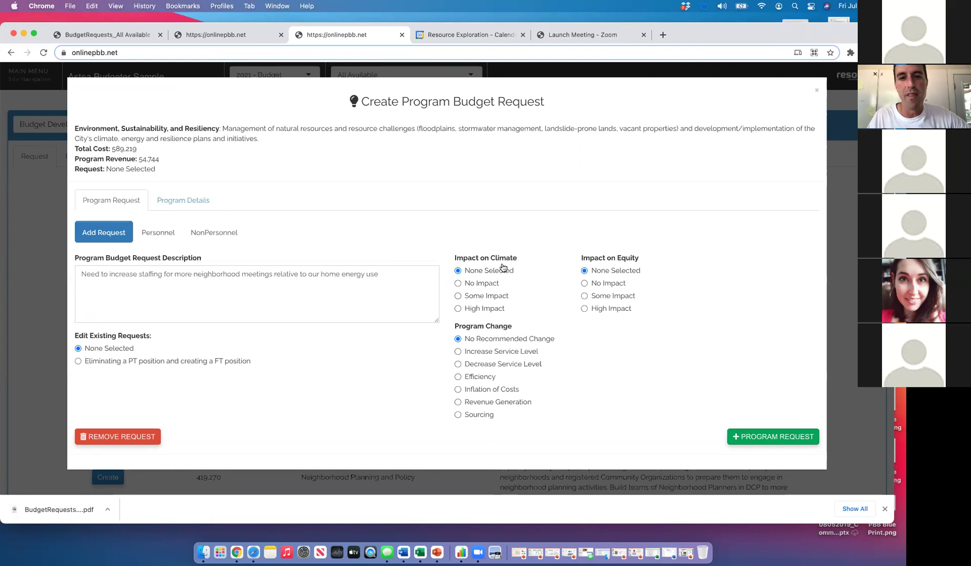
# Rate the request High Impact on climate and Some Impact on equity, set Increase Service Level as program change, and add it.
pyautogui.click(457, 308)
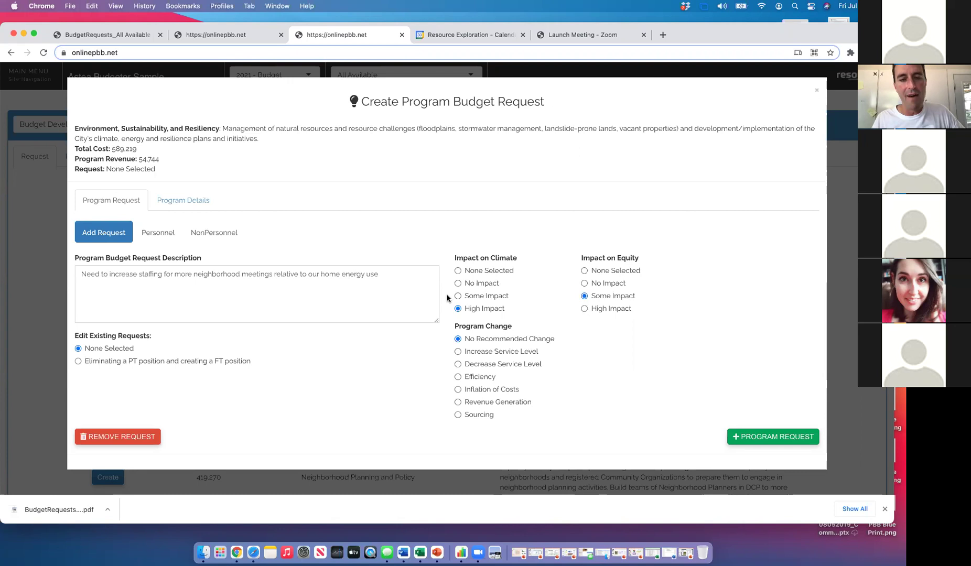
pyautogui.click(458, 352)
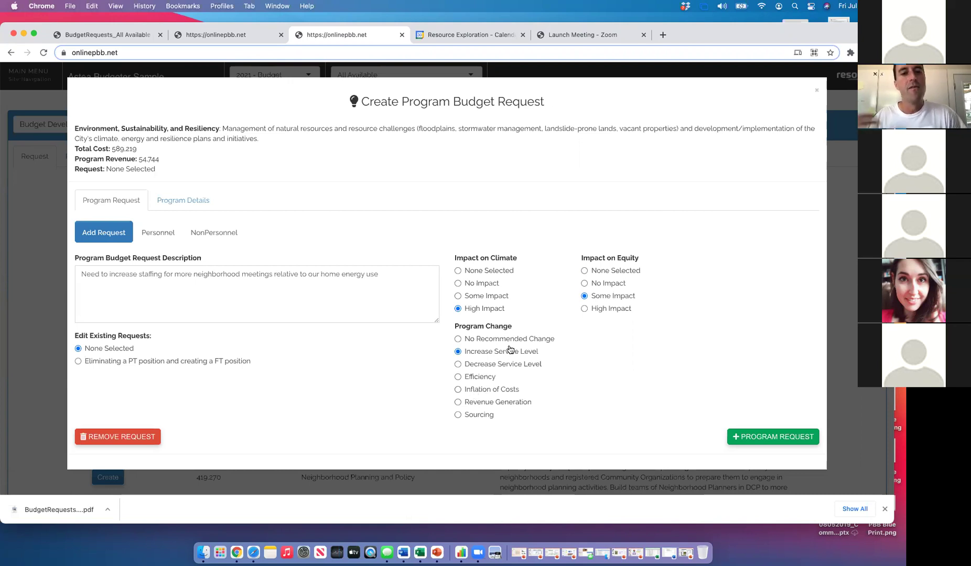
pyautogui.click(766, 441)
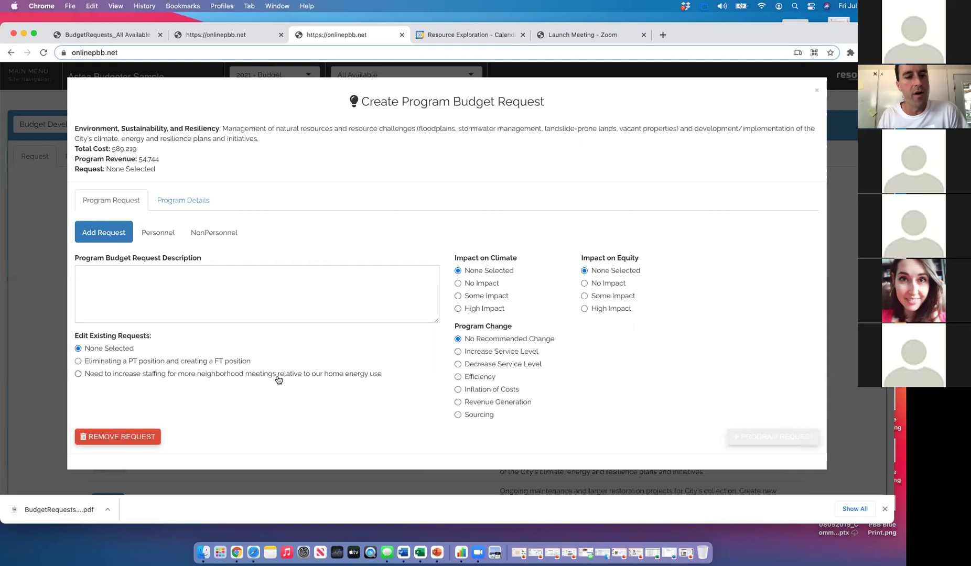
# Compare the program's two existing requests and select the one on increased staffing for neighborhood meetings for editing.
pyautogui.click(176, 363)
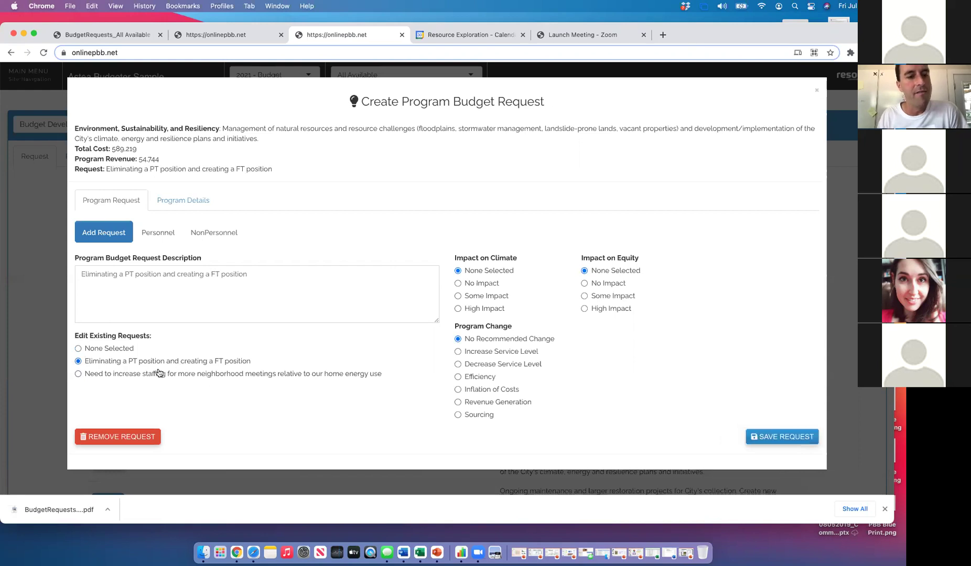
pyautogui.click(141, 375)
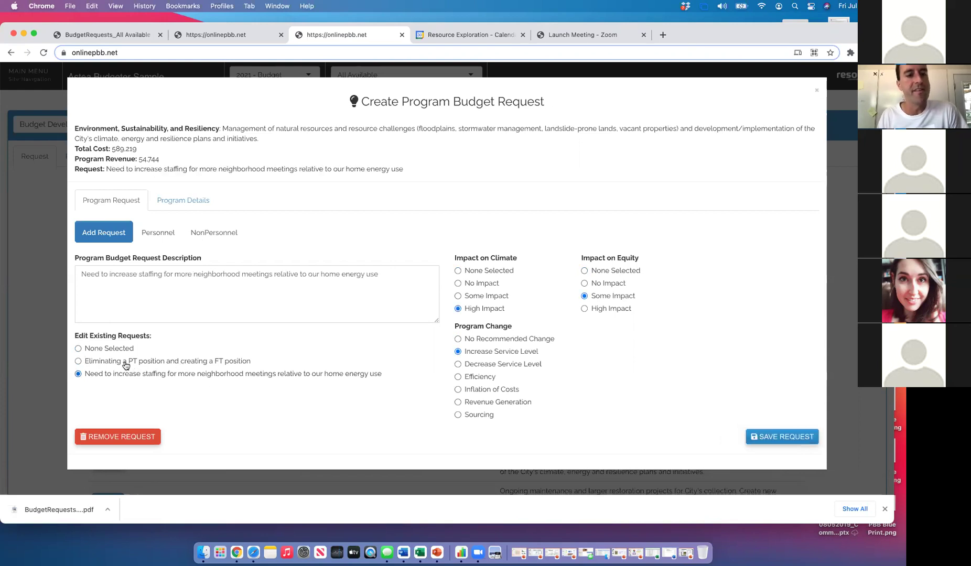
pyautogui.click(126, 366)
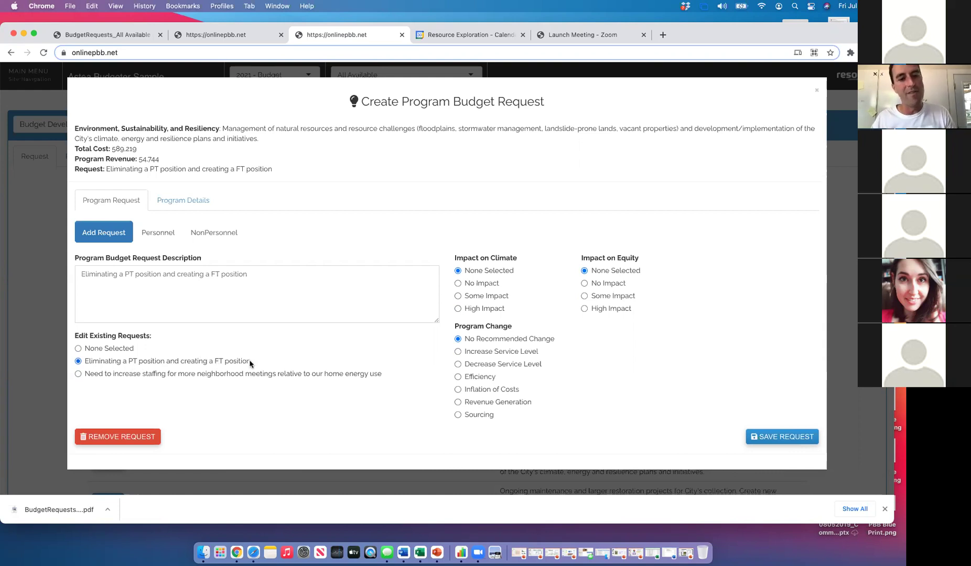
pyautogui.click(141, 377)
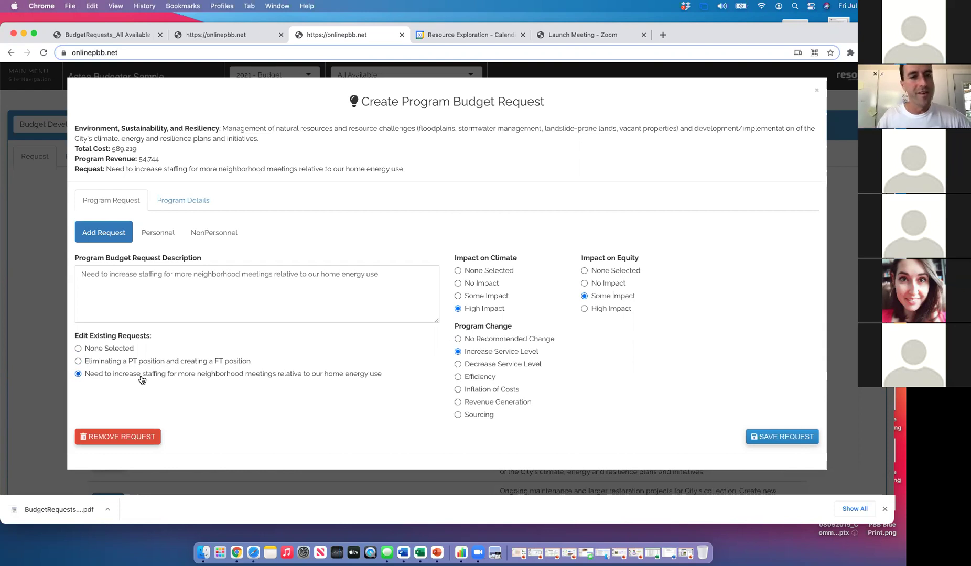
# Choose Senior Planner-4 as the position in the request's personnel costs and set its amount to 95000.
pyautogui.click(163, 236)
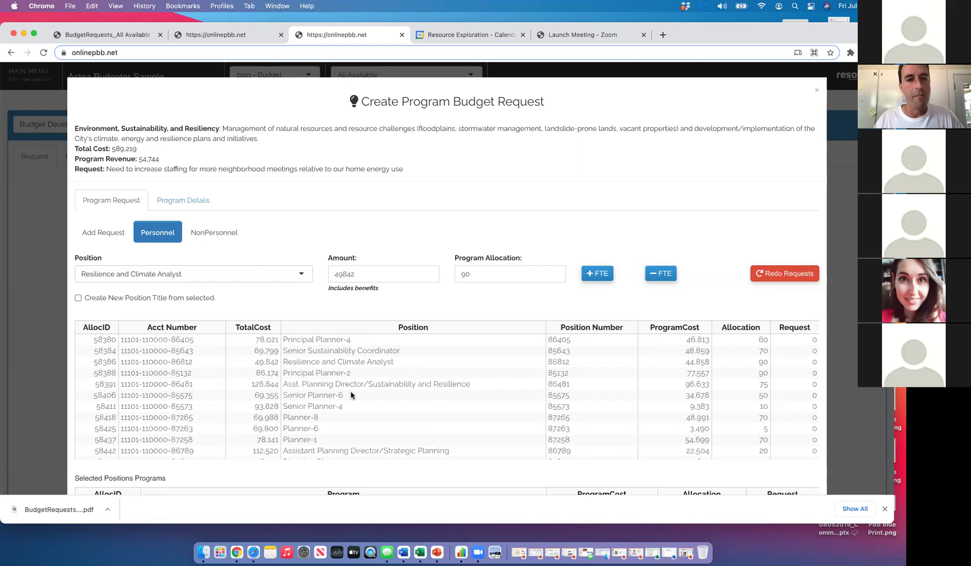
pyautogui.click(244, 278)
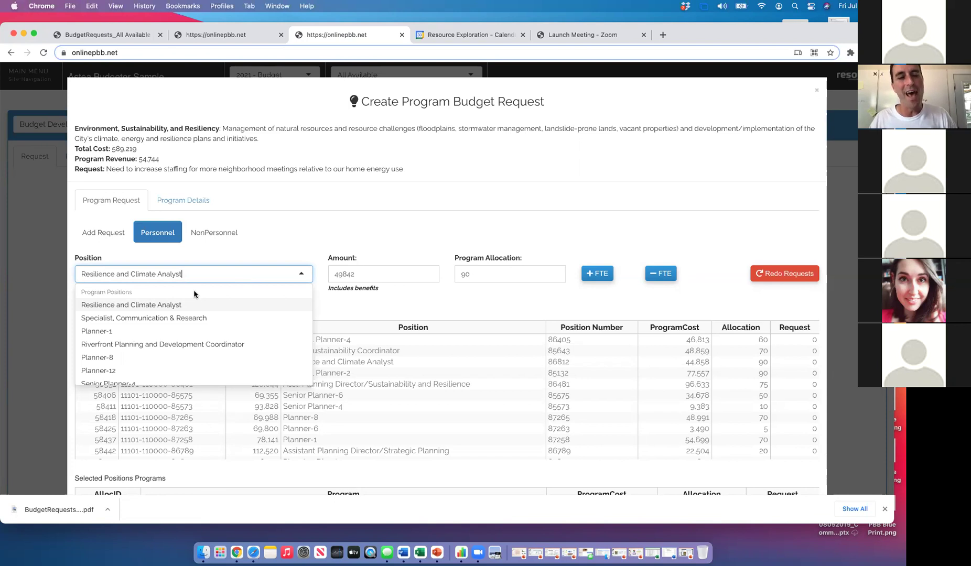
pyautogui.scroll(-2, 147, 354)
pyautogui.scroll(-3, 147, 353)
pyautogui.scroll(-2, 148, 353)
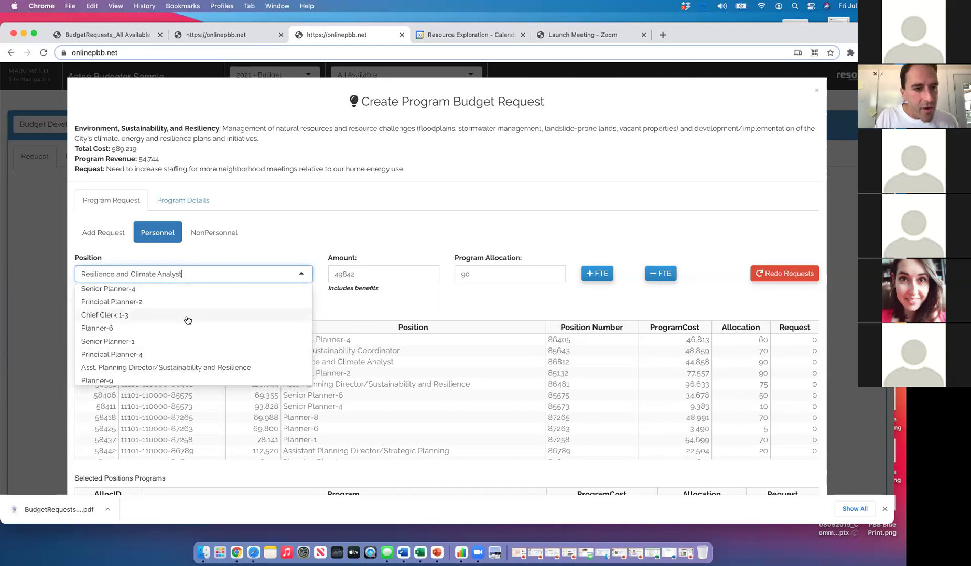
pyautogui.scroll(5, 161, 312)
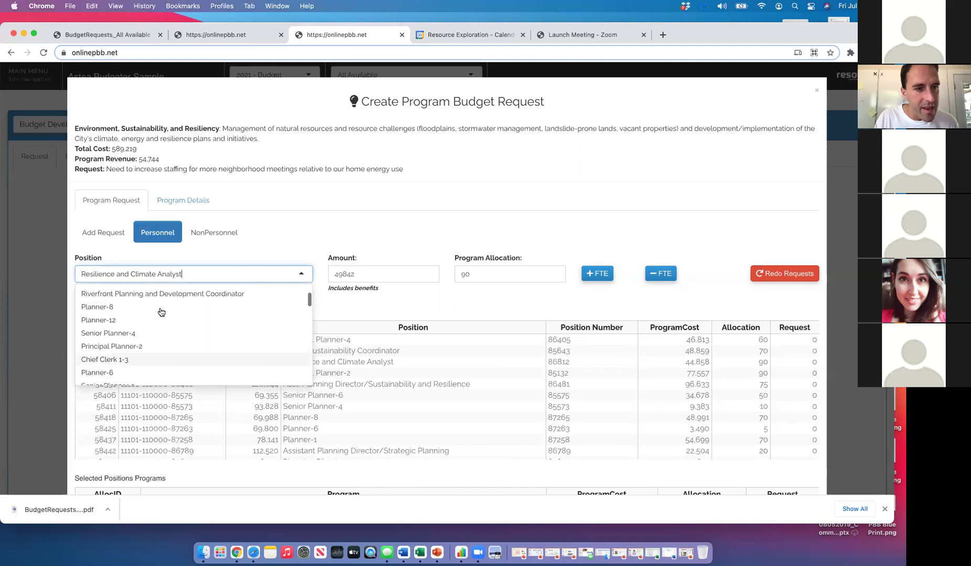
pyautogui.scroll(3, 161, 312)
pyautogui.scroll(-4, 161, 312)
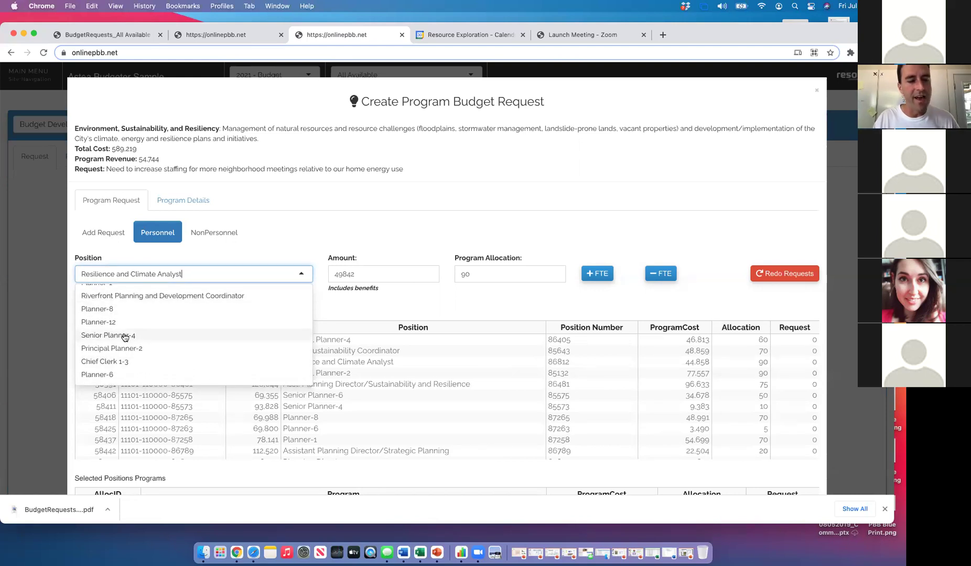
pyautogui.click(125, 337)
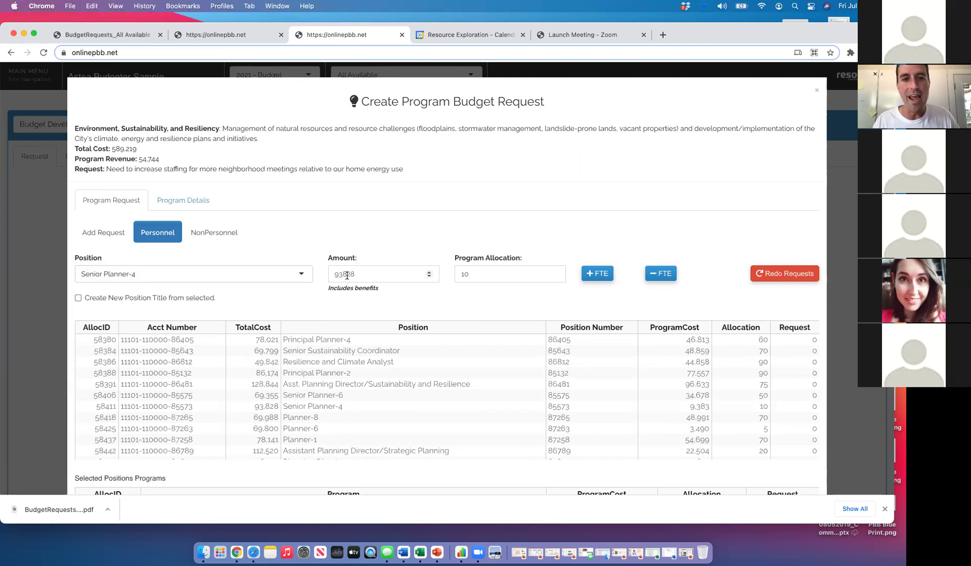
pyautogui.doubleClick(346, 275)
pyautogui.write('95000')
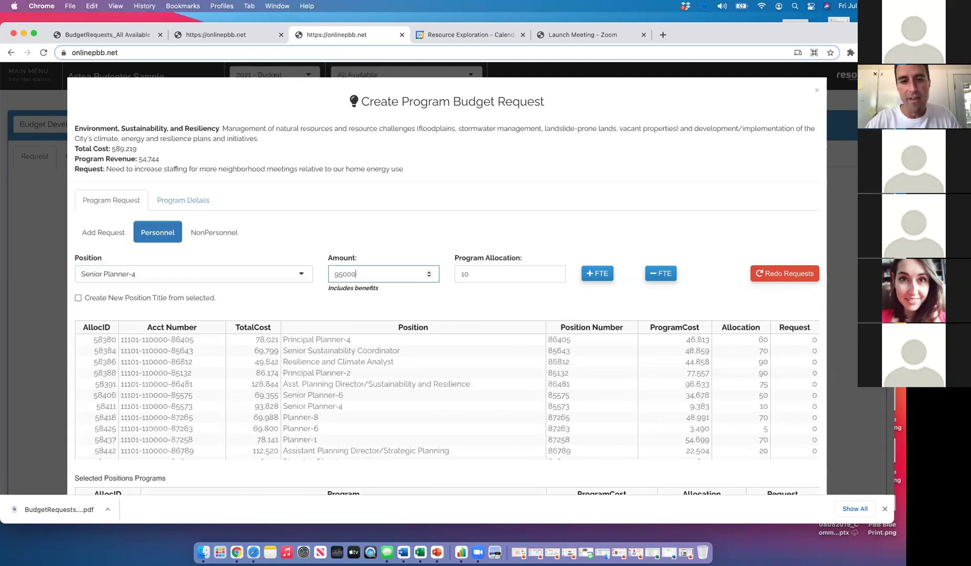
pyautogui.click(386, 235)
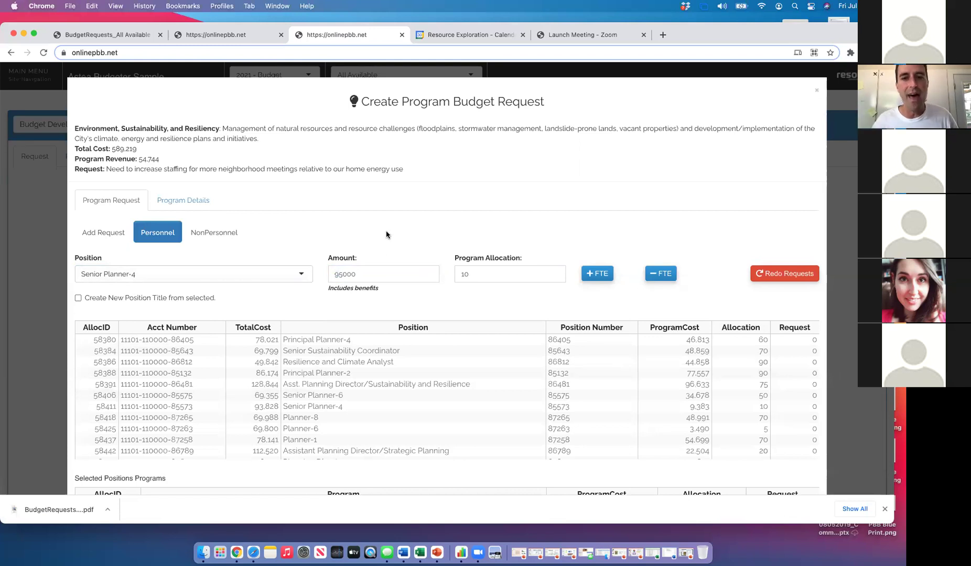
# Set the Senior Planner-4 program allocation to 100, add the position as a new FTE, and check its entry among the program's positions.
pyautogui.doubleClick(471, 273)
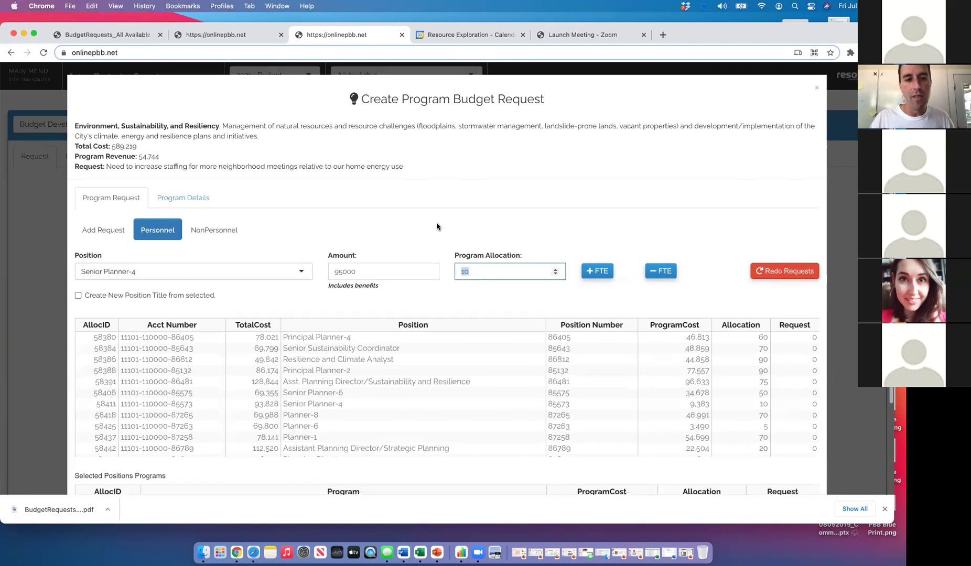
pyautogui.scroll(-3, 385, 246)
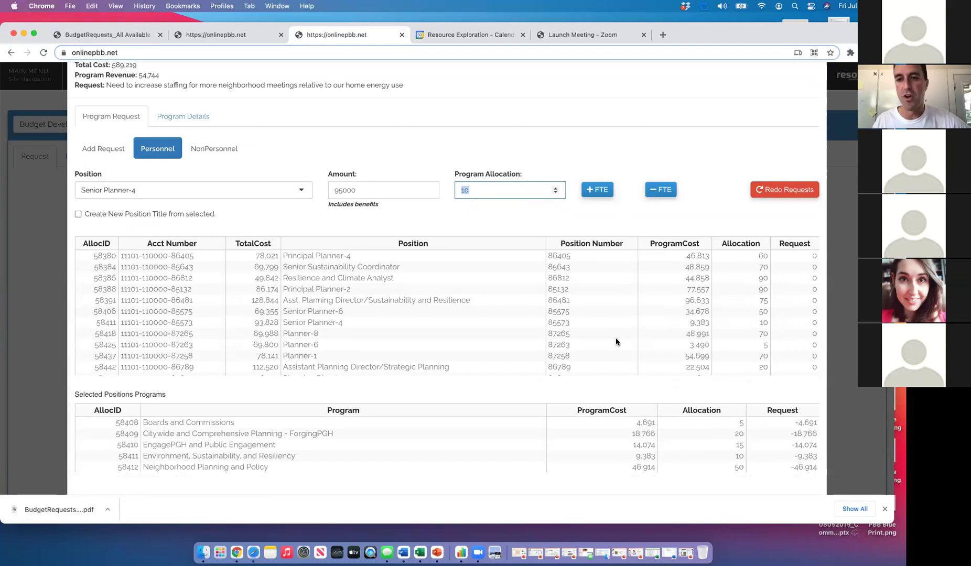
pyautogui.click(493, 188)
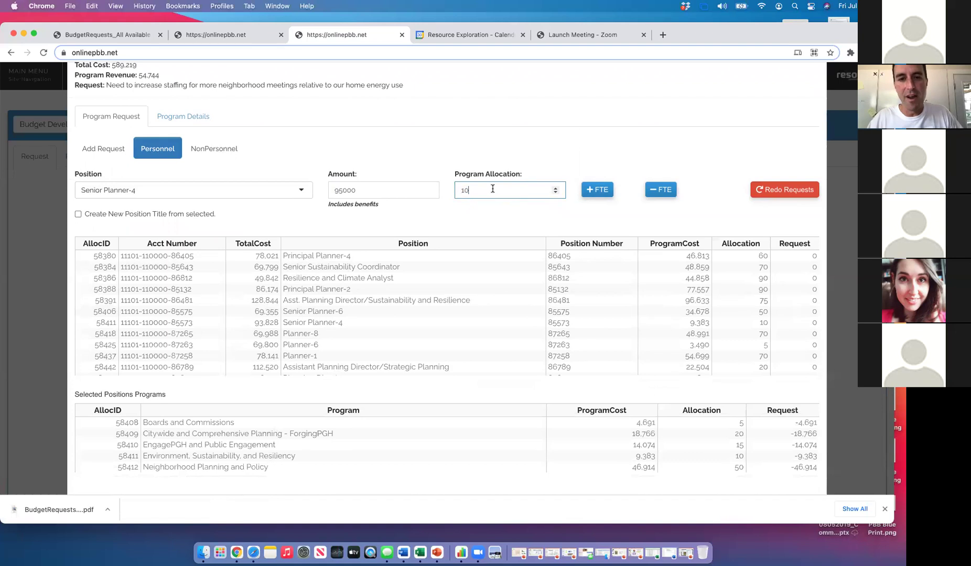
pyautogui.write('0')
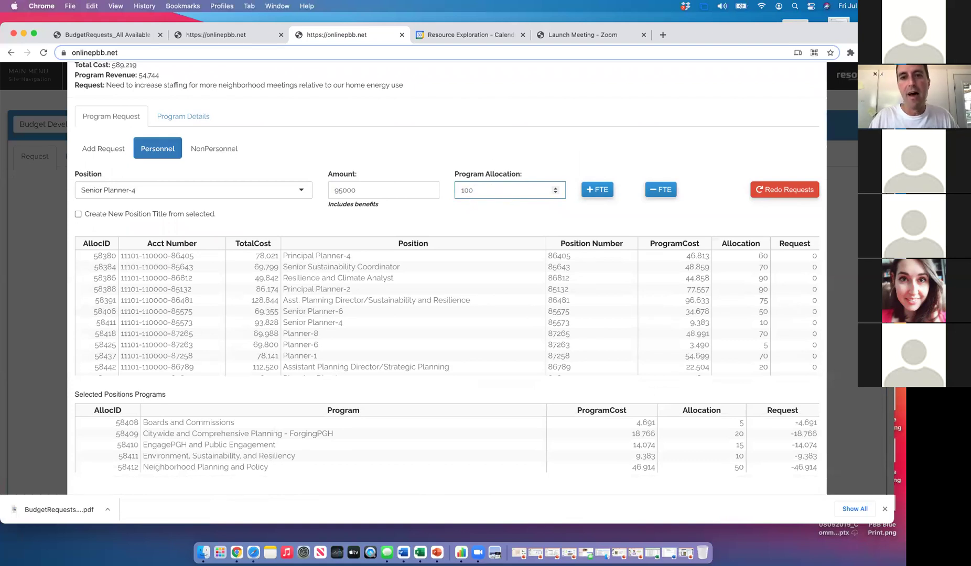
pyautogui.scroll(2, 493, 163)
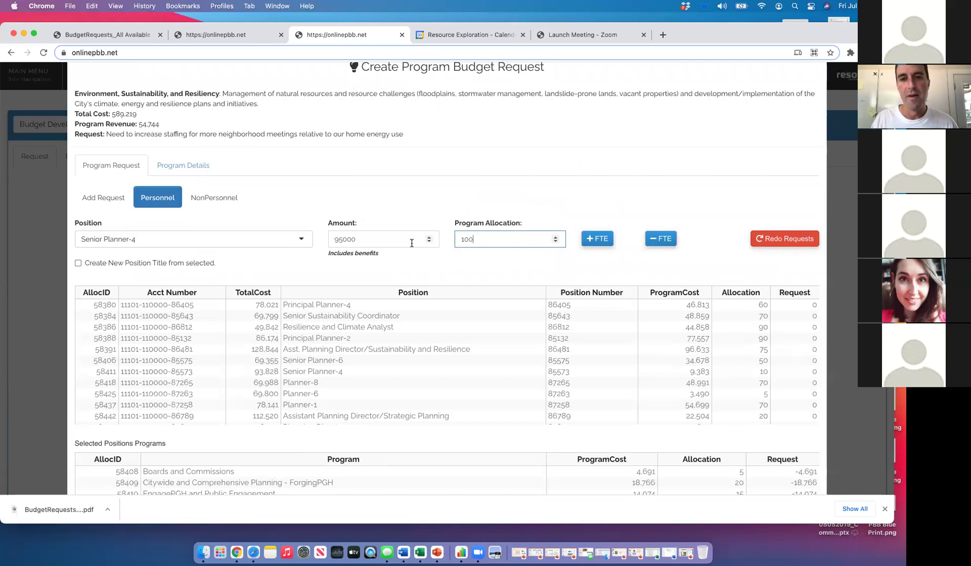
pyautogui.click(595, 243)
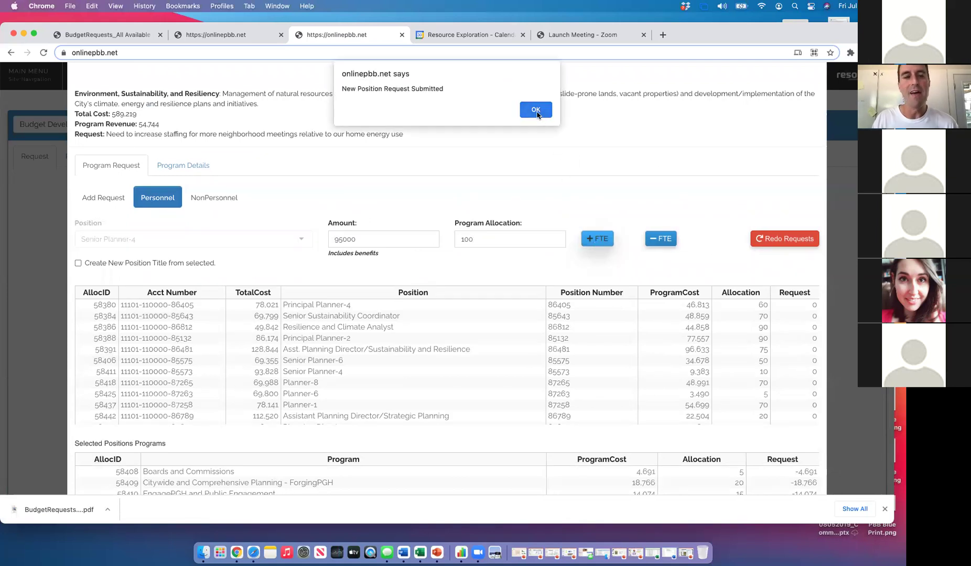
pyautogui.click(536, 113)
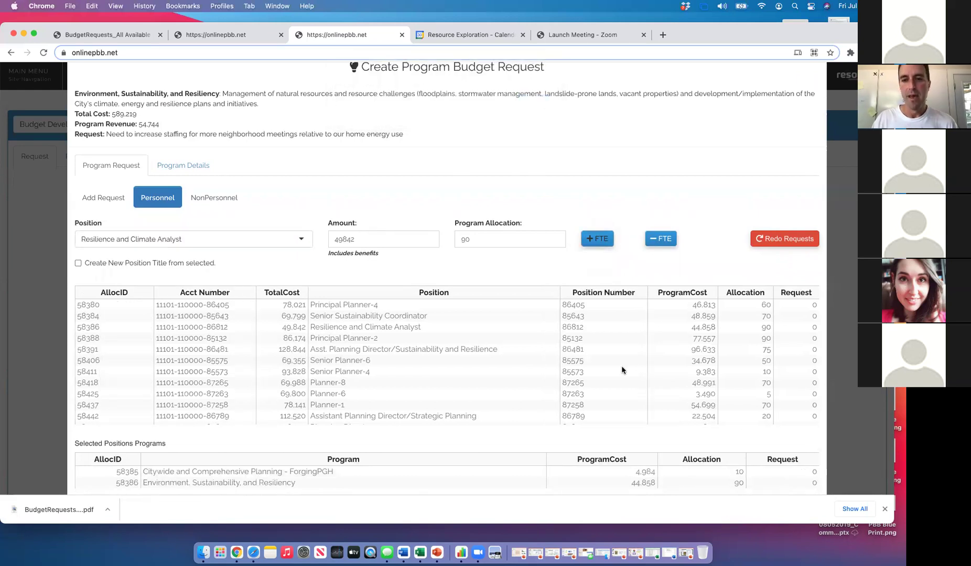
pyautogui.scroll(-10, 622, 370)
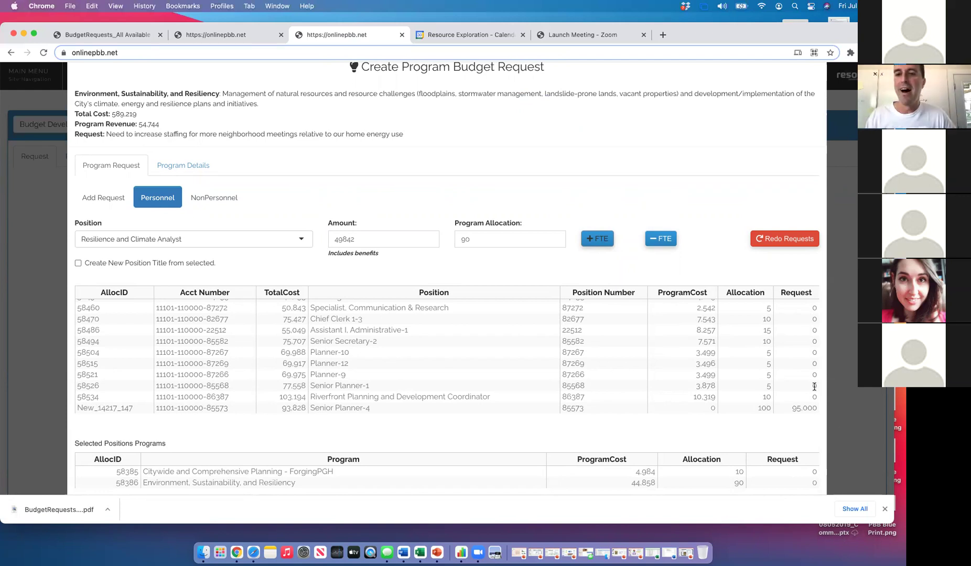
pyautogui.scroll(-1, 736, 353)
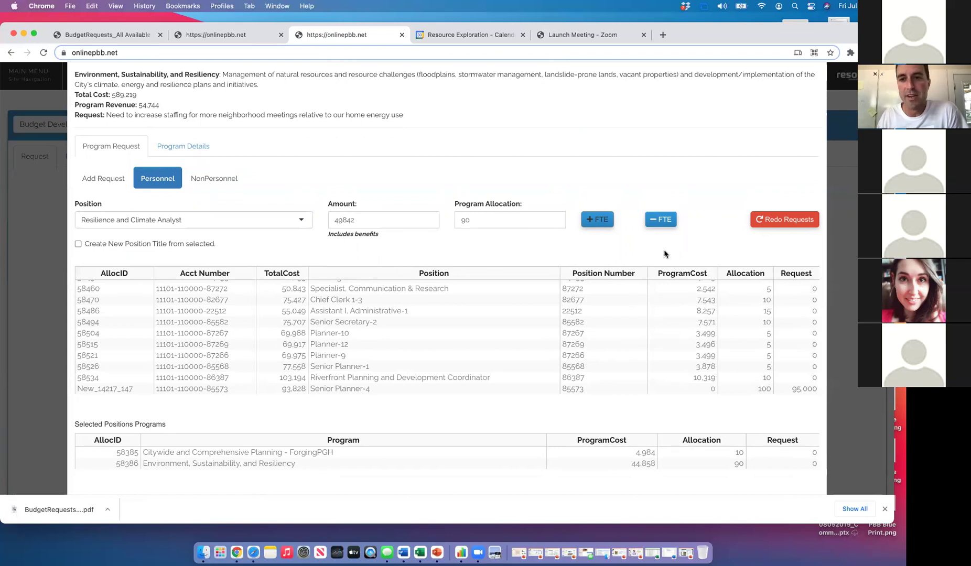
# Request removal of the Planner-1 FTE from the program and briefly view the option for creating a new position title.
pyautogui.click(299, 221)
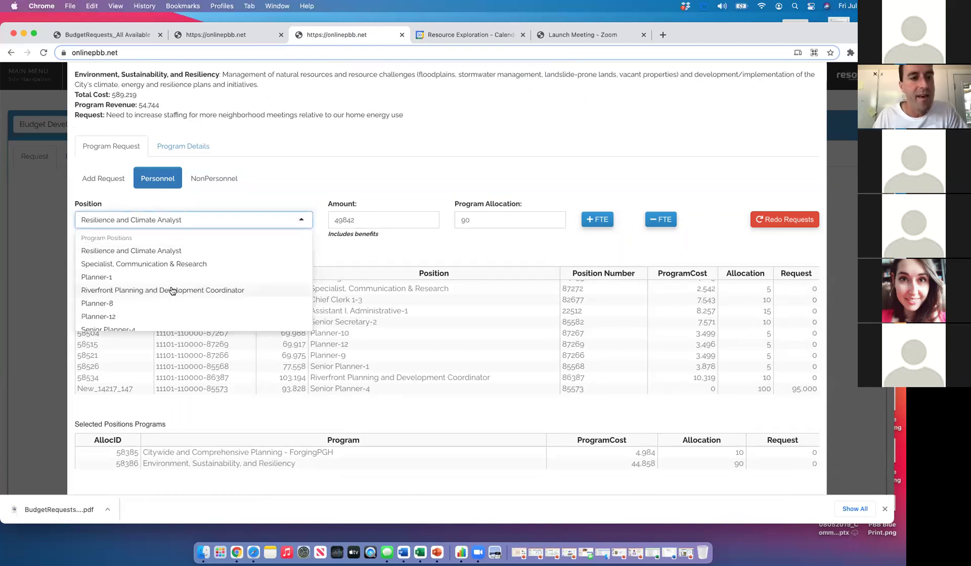
pyautogui.click(139, 282)
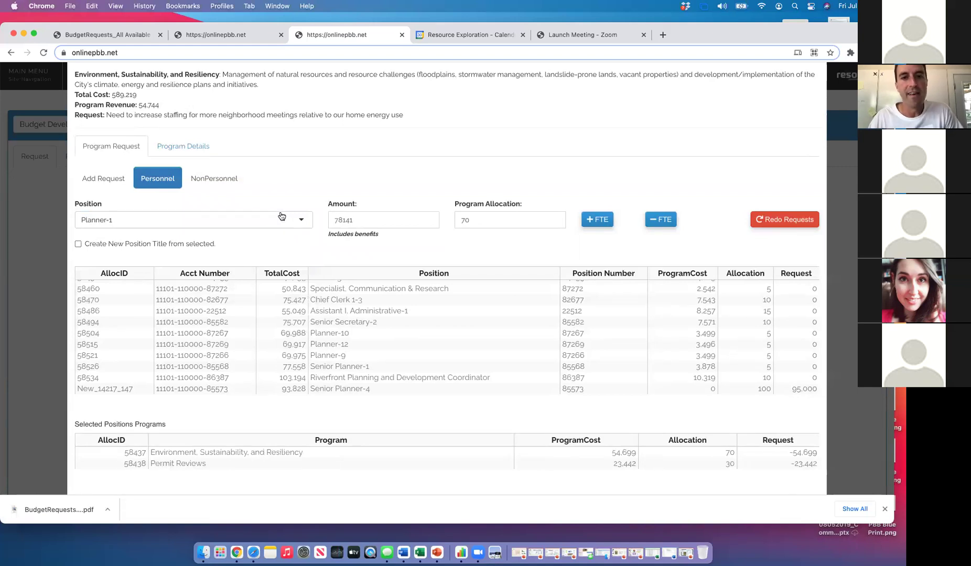
pyautogui.click(662, 221)
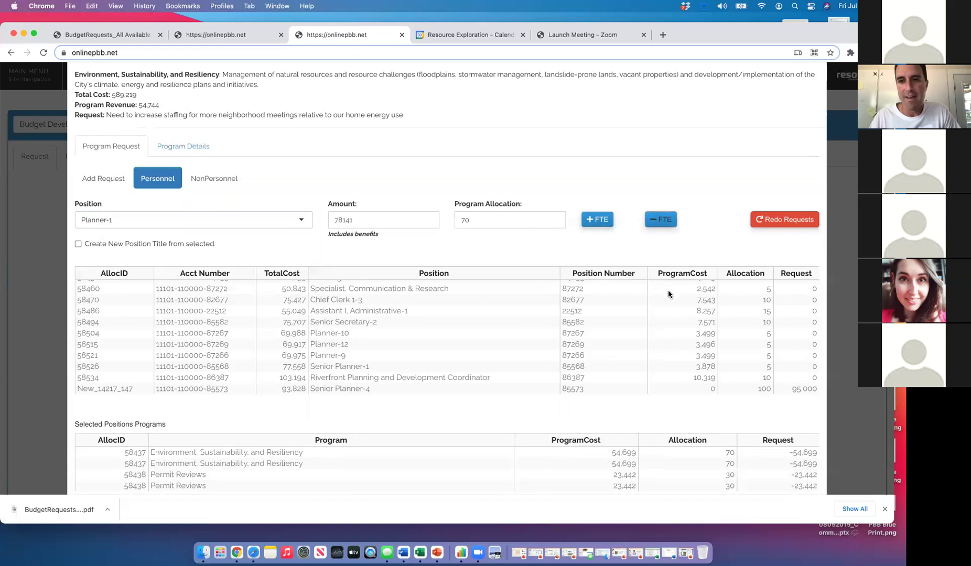
pyautogui.scroll(1, 680, 317)
pyautogui.scroll(5, 681, 317)
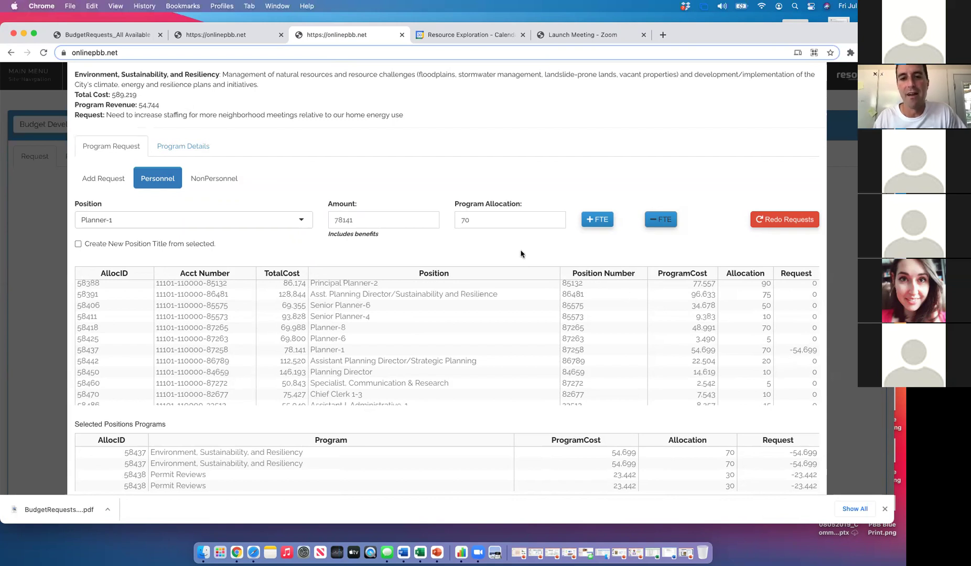
pyautogui.click(145, 245)
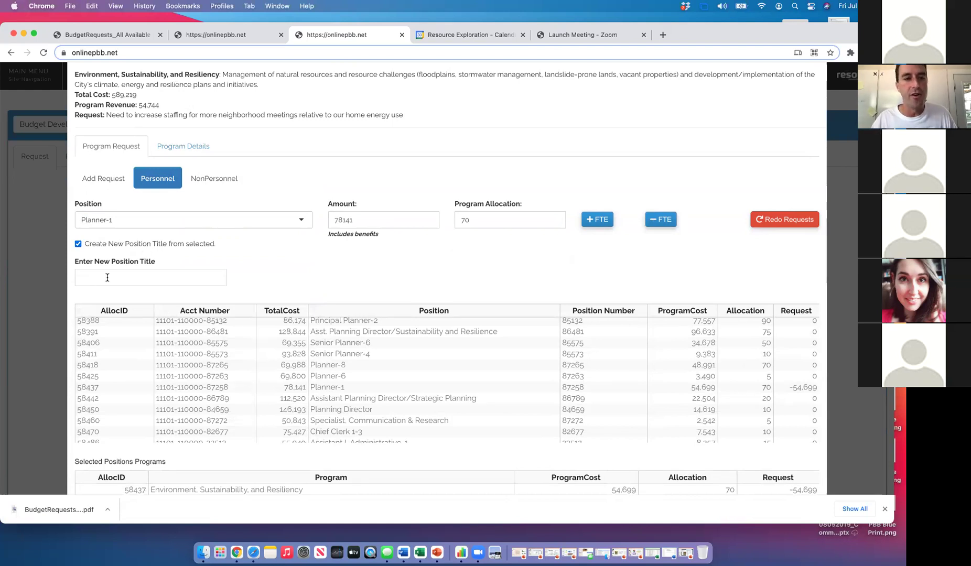
pyautogui.click(105, 245)
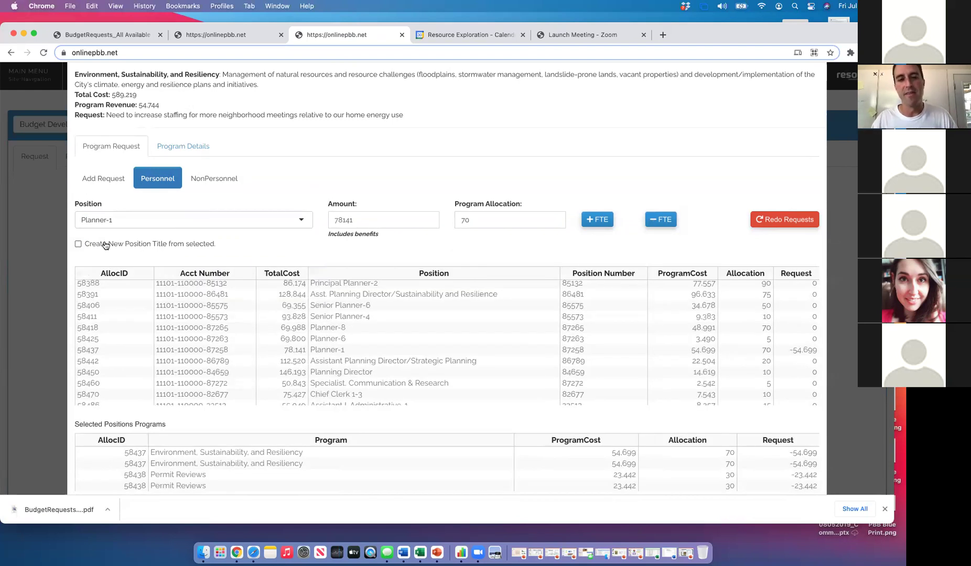
# Enter nonpersonnel requests of 500 for Workforce Training and 200 for Employment Related.
pyautogui.click(222, 178)
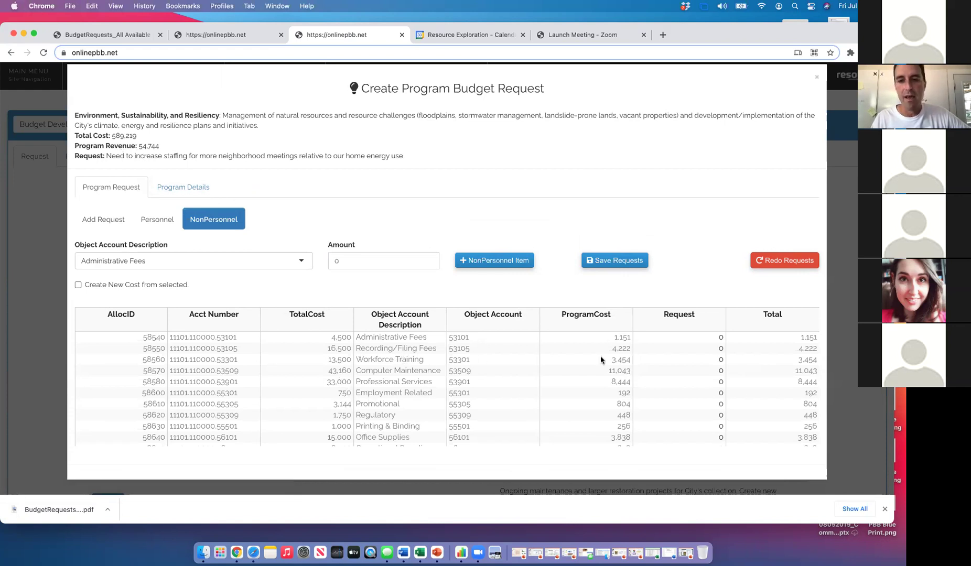
pyautogui.click(677, 360)
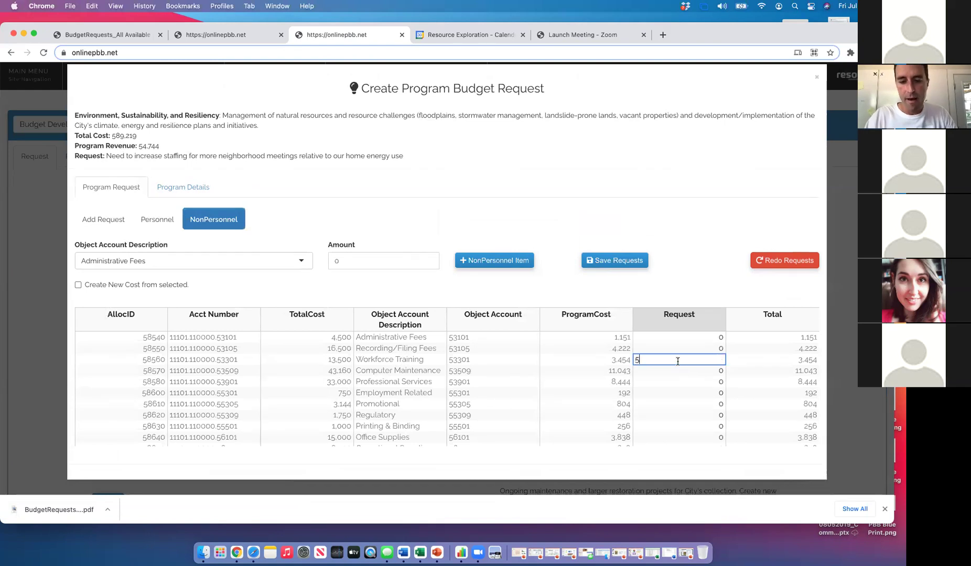
pyautogui.write('500')
pyautogui.press('Return')
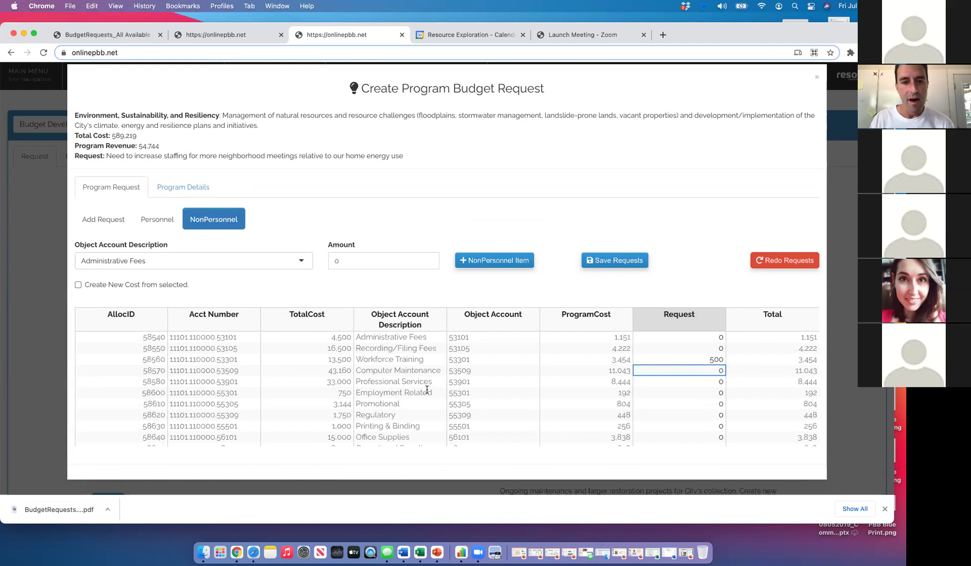
pyautogui.click(651, 393)
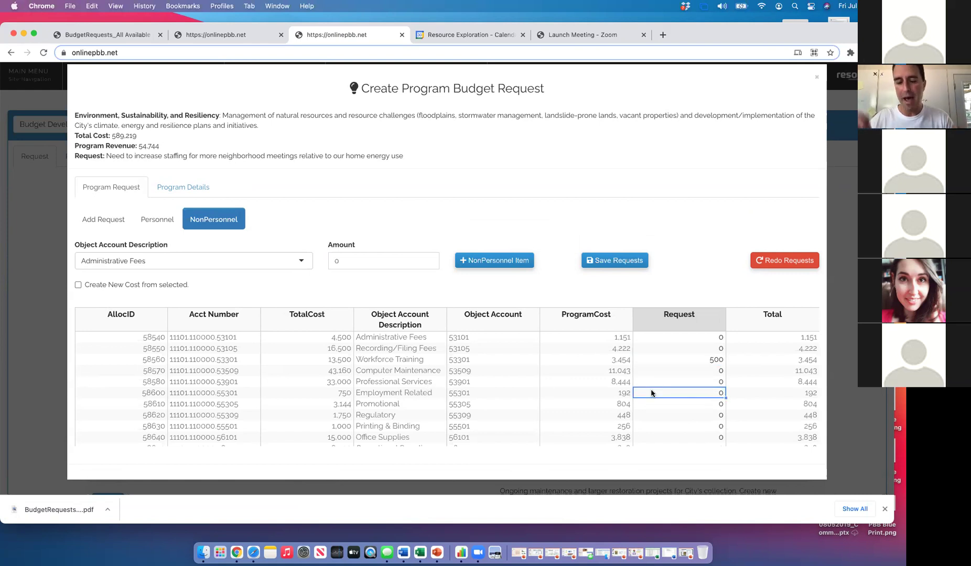
pyautogui.write('200')
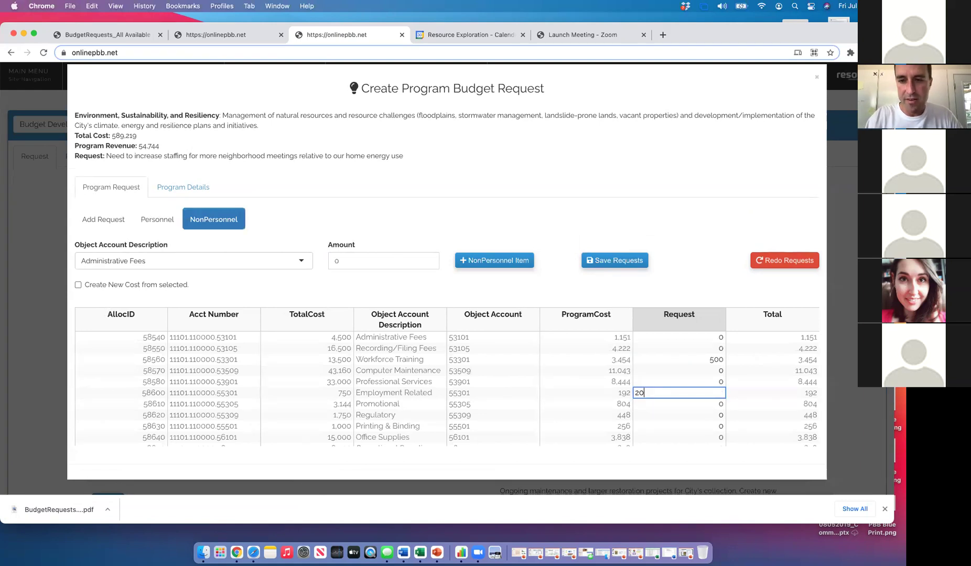
pyautogui.press('Return')
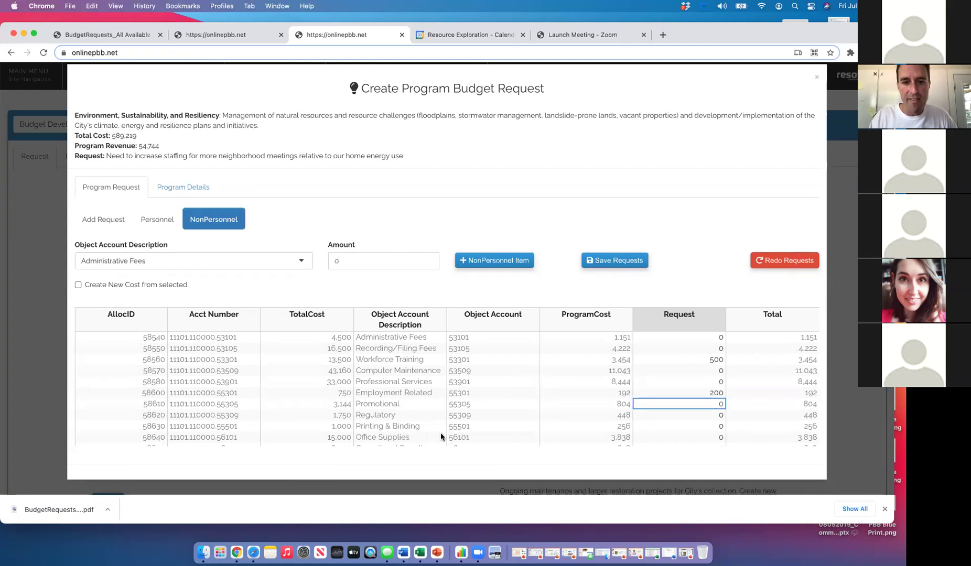
# Enter a request of 1000 for Office Supplies and save the nonpersonnel requests.
pyautogui.click(711, 438)
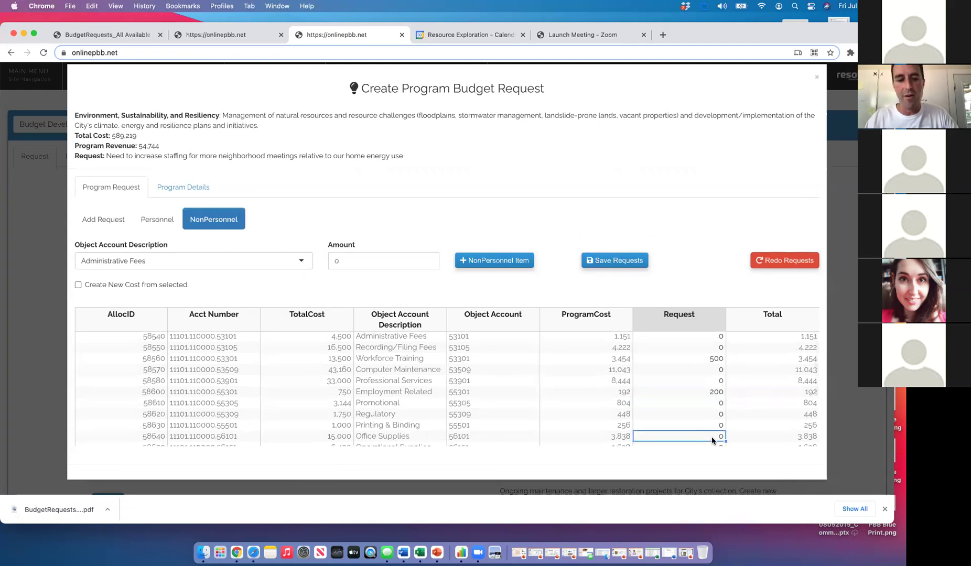
pyautogui.write('5')
pyautogui.press('BackSpace')
pyautogui.write('1000')
pyautogui.press('Return')
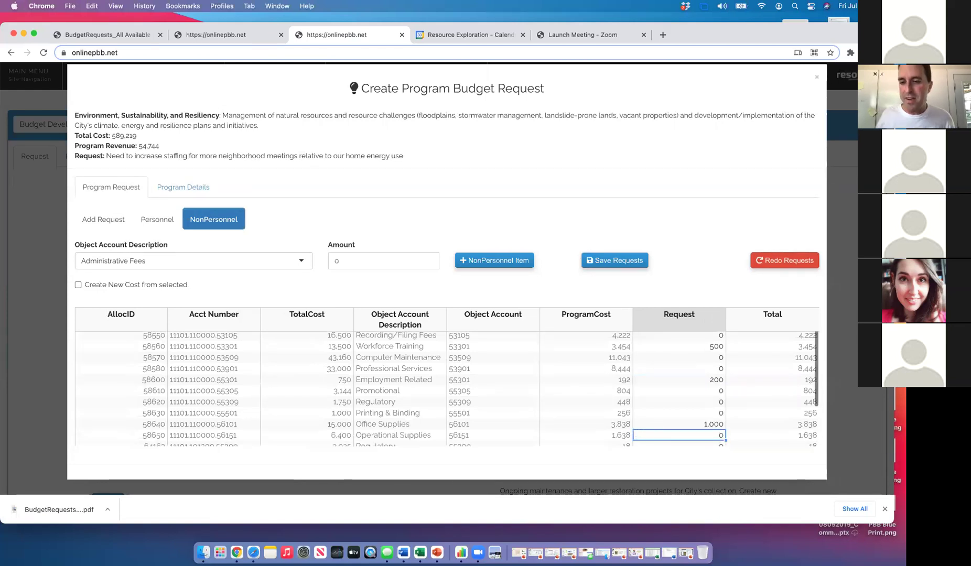
pyautogui.click(616, 261)
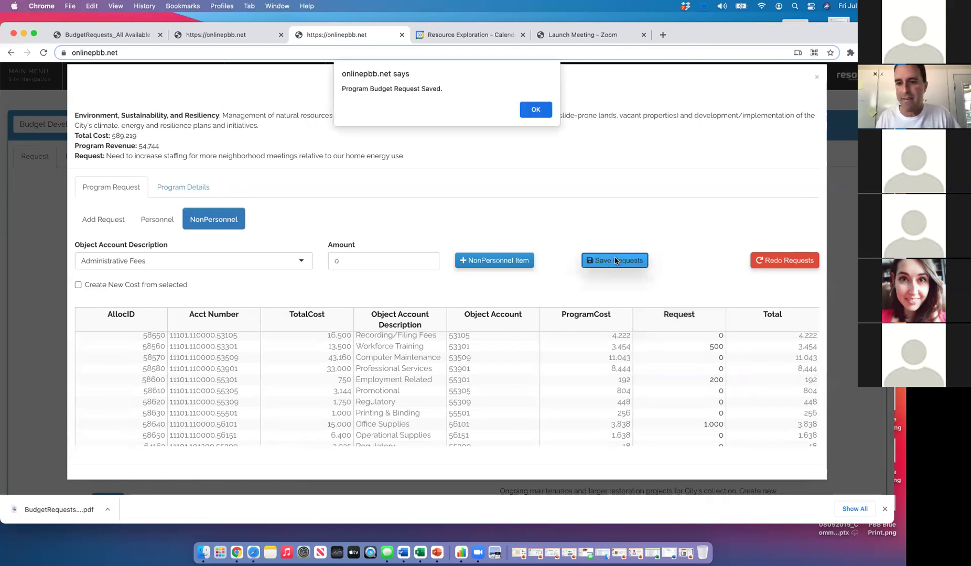
pyautogui.click(535, 111)
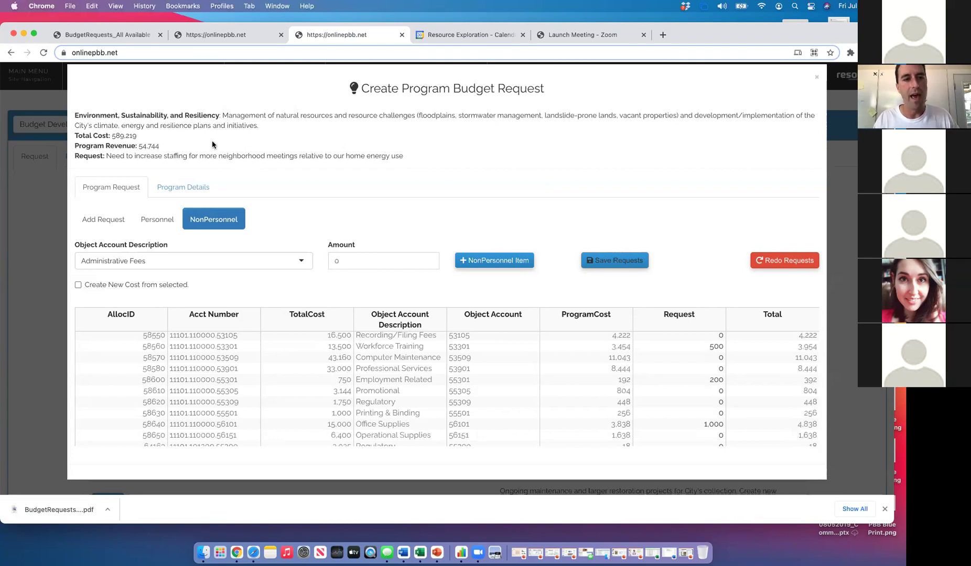
# Review the program's cost breakdown and attribute scores, and return to its budget request.
pyautogui.click(203, 187)
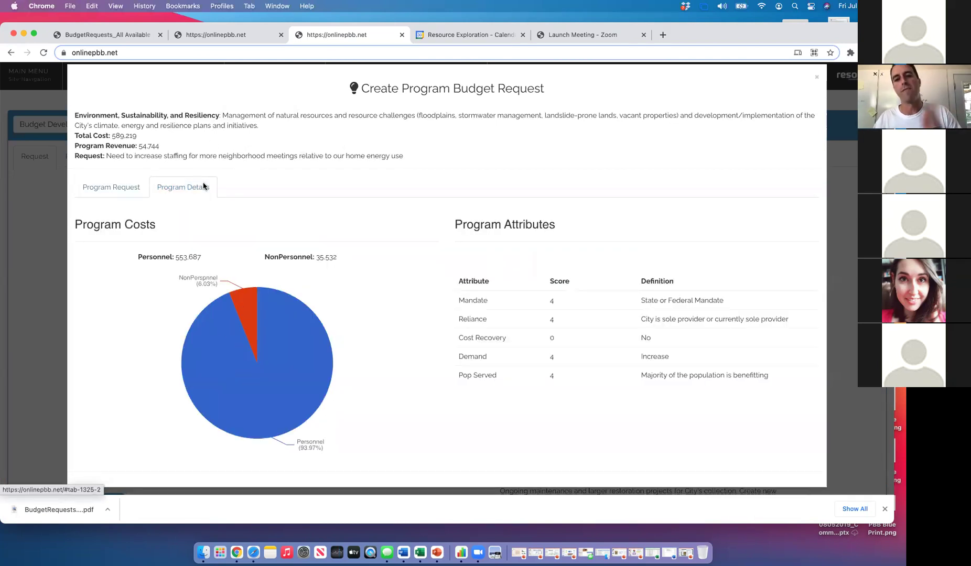
pyautogui.click(103, 191)
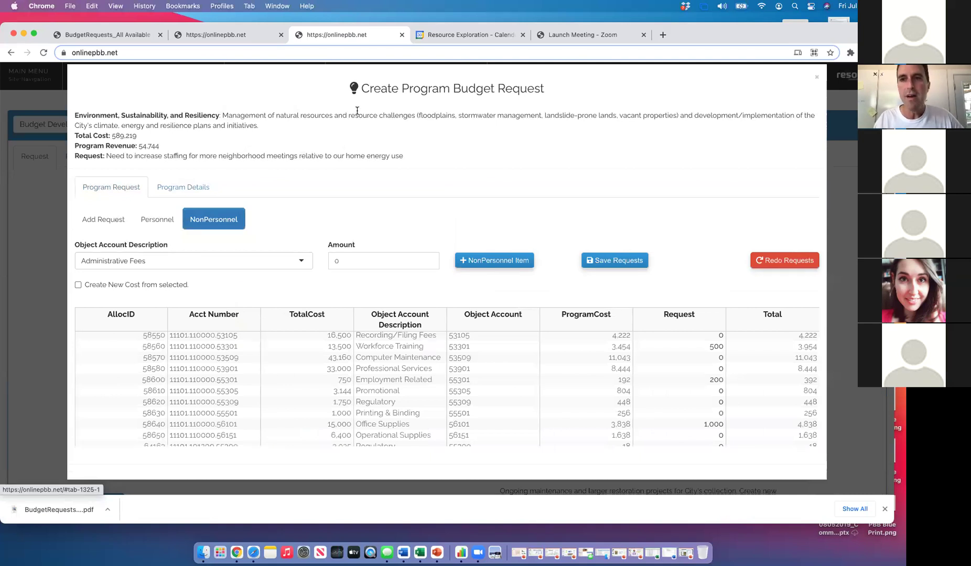
# Close the program budget request and list only My Program Requests for the City Planning user group.
pyautogui.click(817, 80)
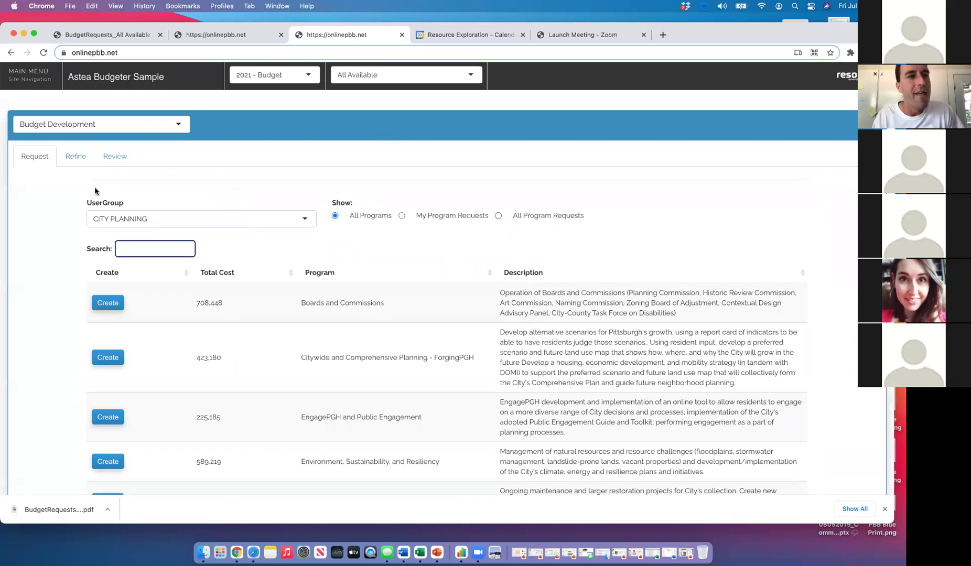
pyautogui.click(457, 217)
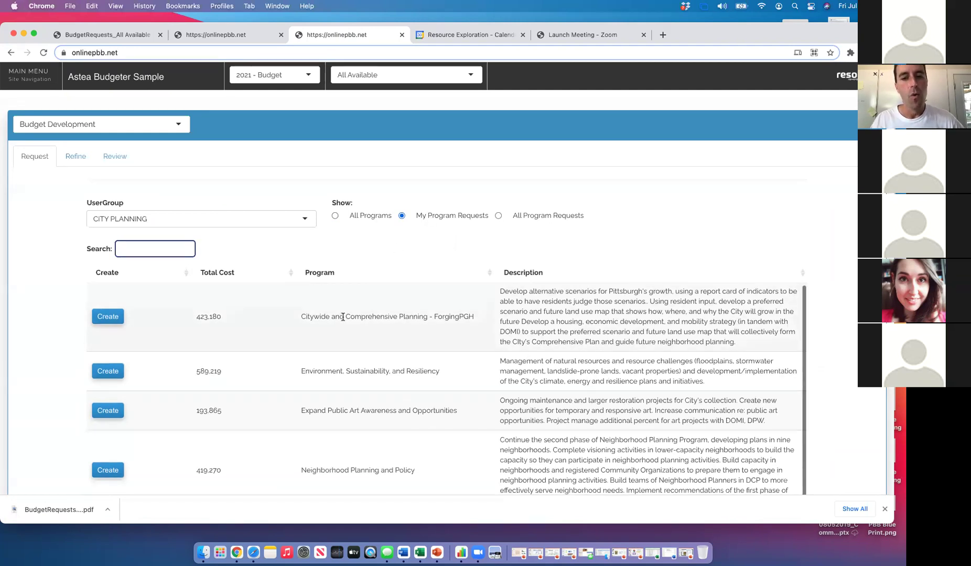
pyautogui.scroll(-3, 343, 316)
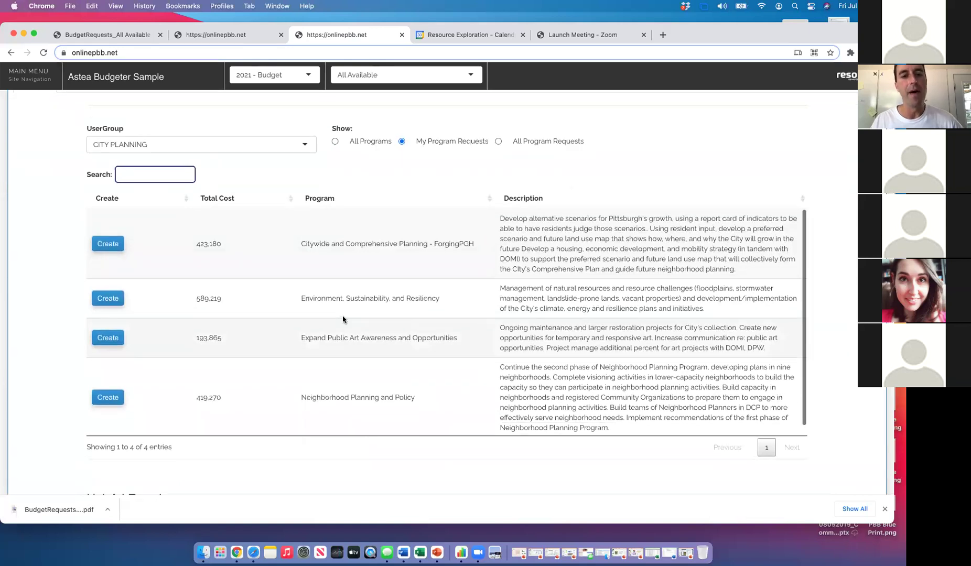
pyautogui.scroll(2, 342, 315)
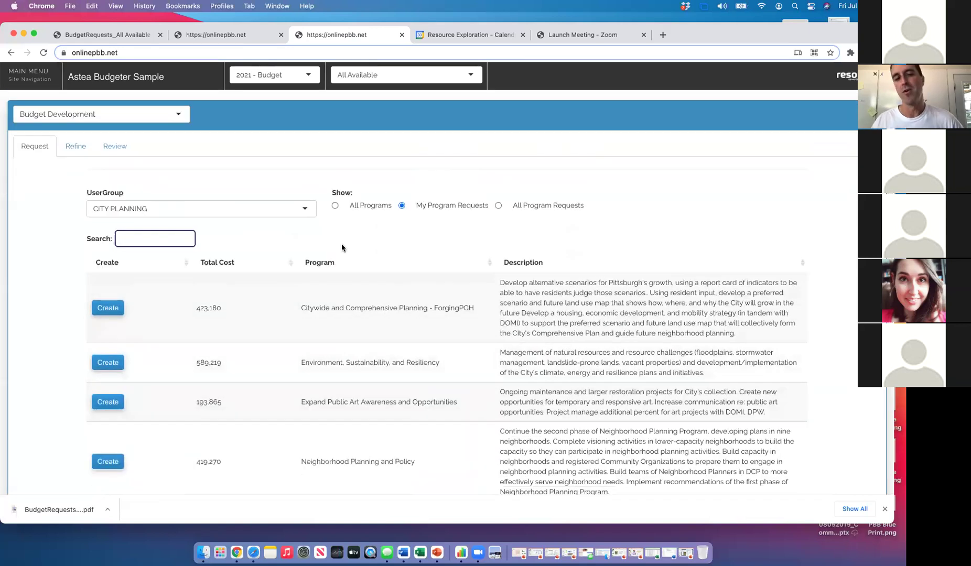
# In the Refine stage, filter the list to My Requests for City Planning and look through the submitted requests.
pyautogui.click(71, 151)
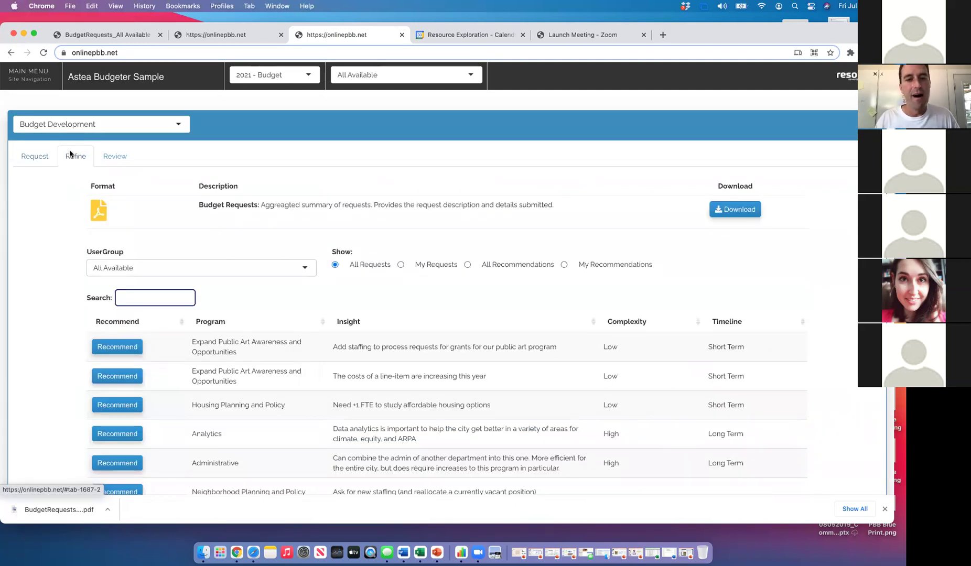
pyautogui.click(423, 268)
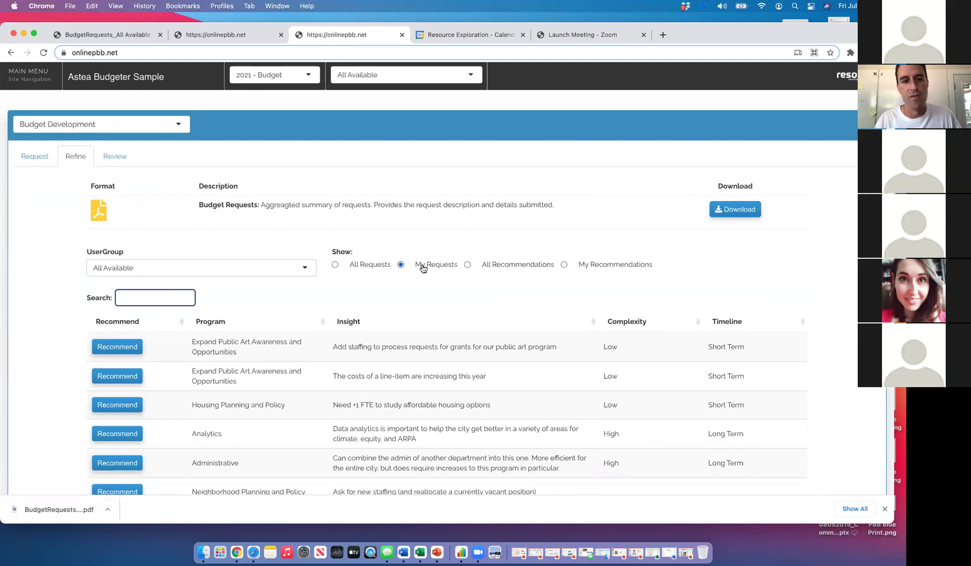
pyautogui.click(306, 271)
pyautogui.scroll(-3, 210, 309)
pyautogui.click(160, 350)
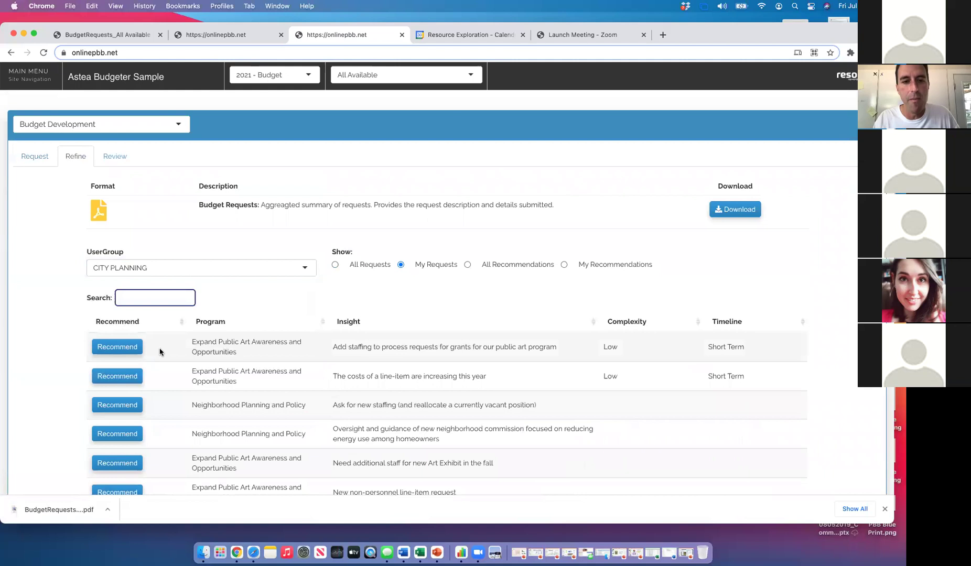
pyautogui.scroll(-5, 394, 395)
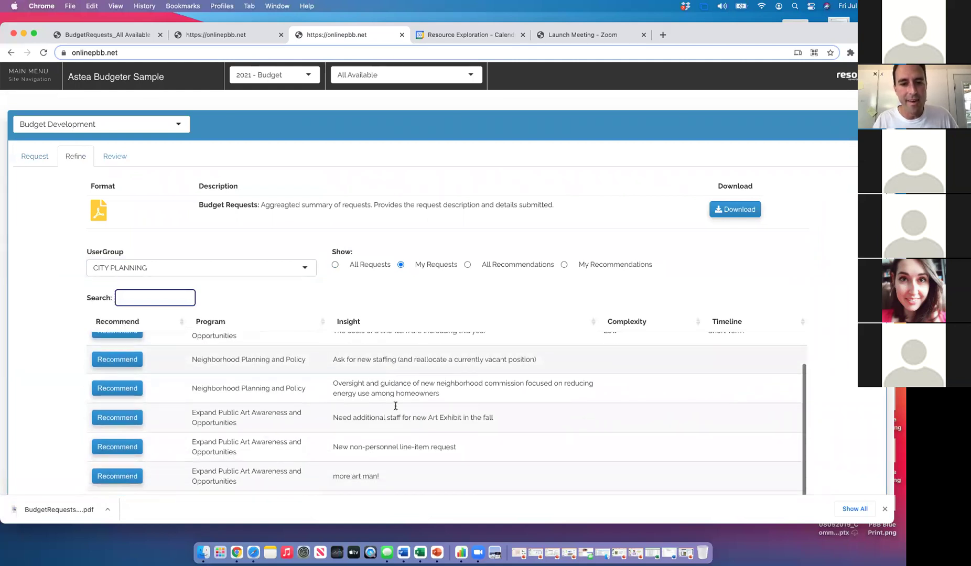
pyautogui.scroll(-1, 396, 406)
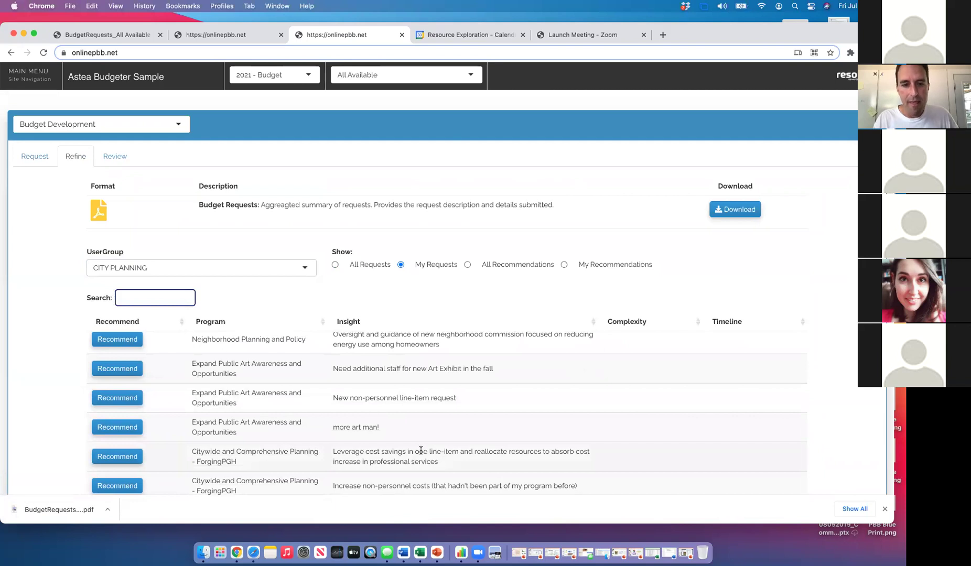
pyautogui.scroll(3, 420, 451)
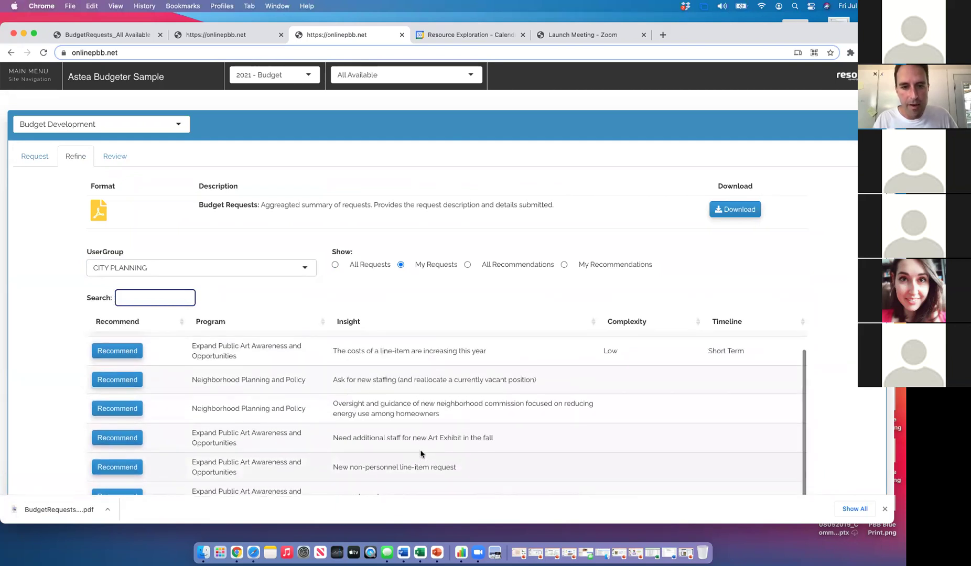
pyautogui.scroll(1, 420, 453)
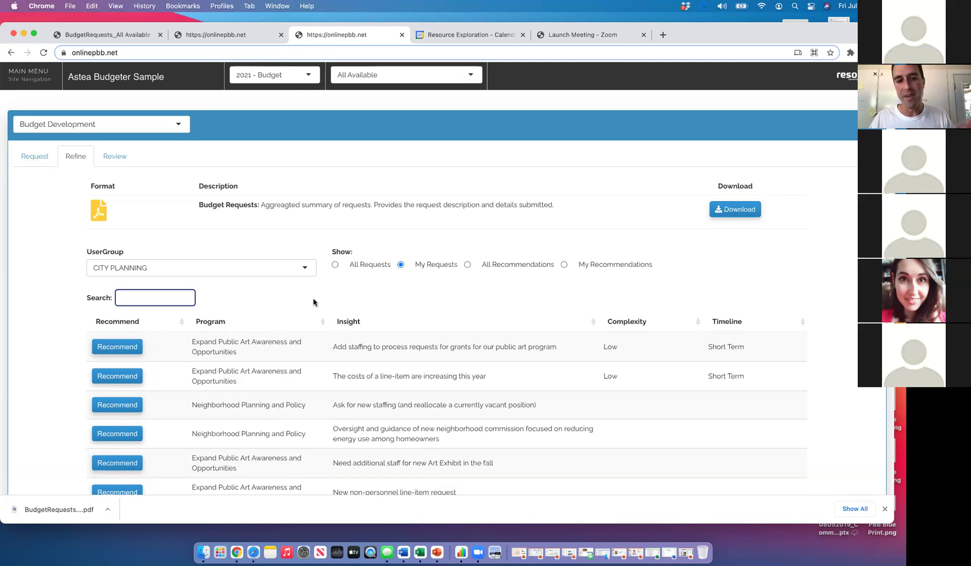
# Examine the recommendation questions for the public art grant staffing request, and close the form without changes.
pyautogui.click(117, 347)
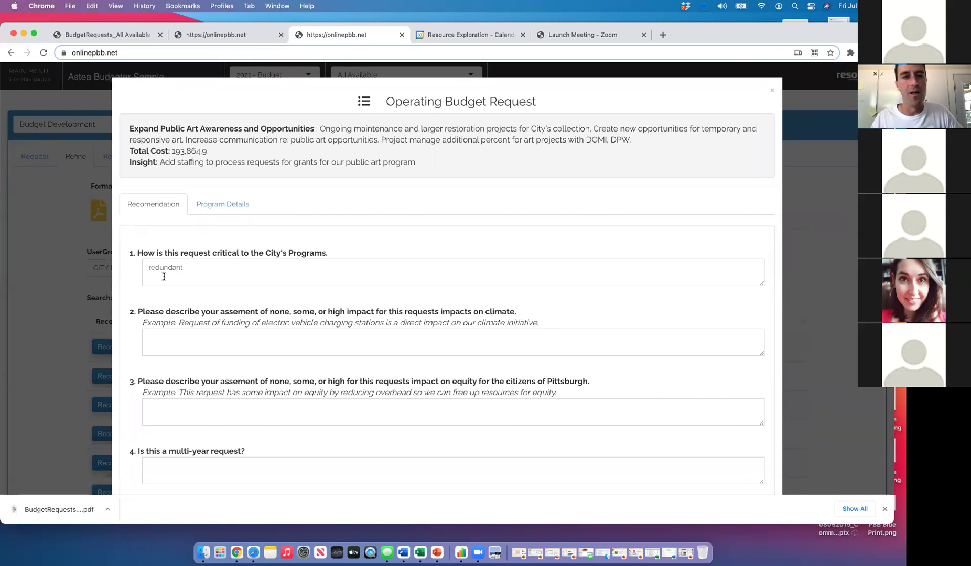
pyautogui.scroll(-2, 282, 276)
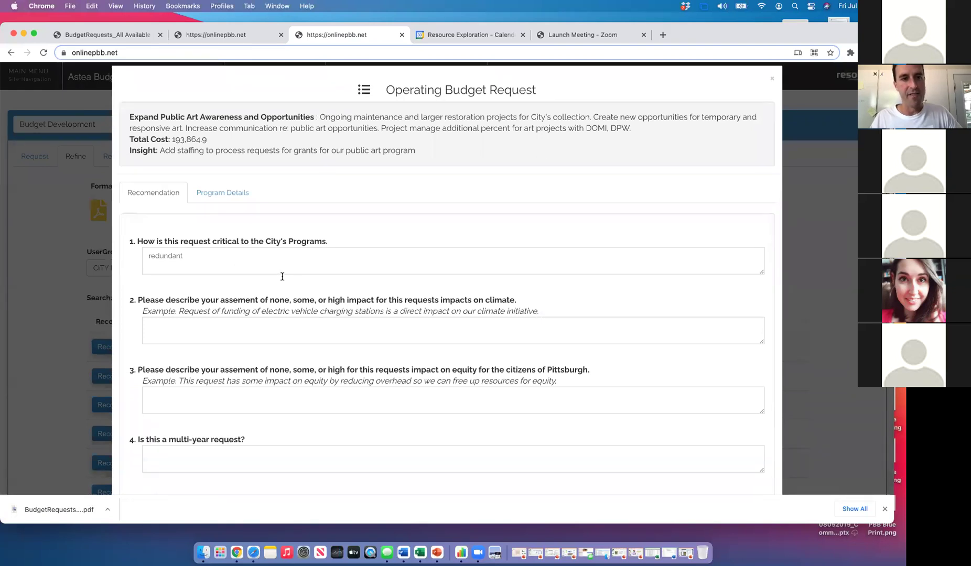
pyautogui.scroll(-3, 282, 276)
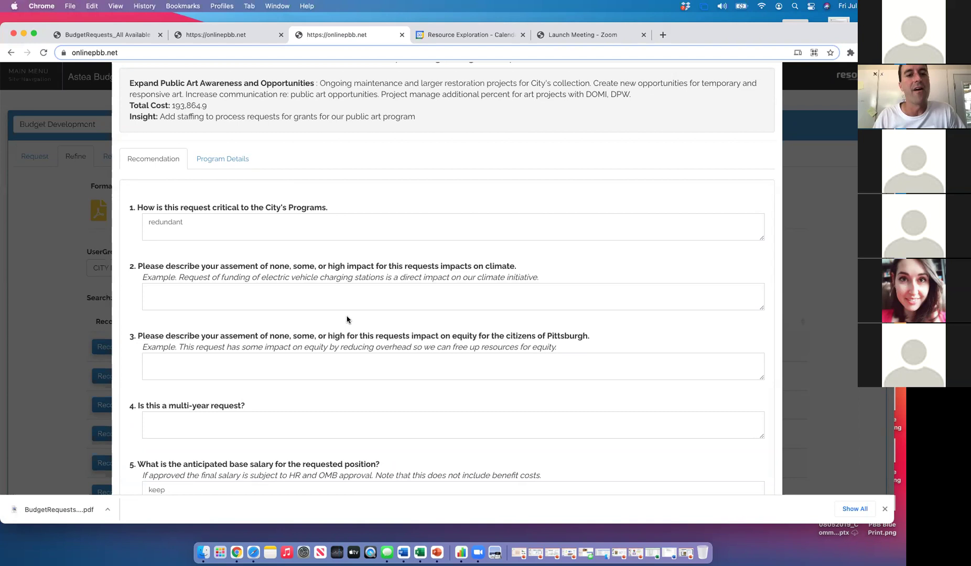
pyautogui.scroll(-5, 347, 319)
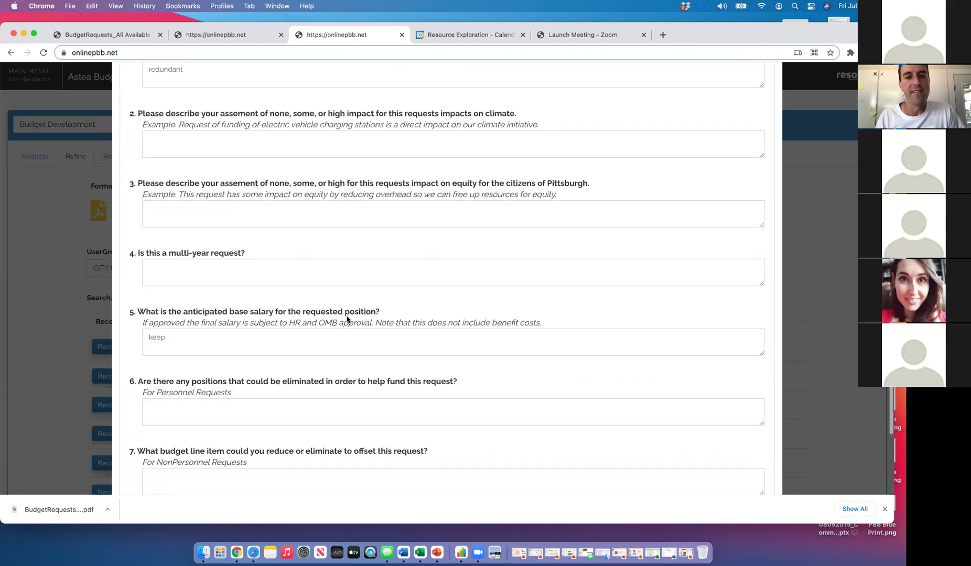
pyautogui.scroll(-3, 346, 319)
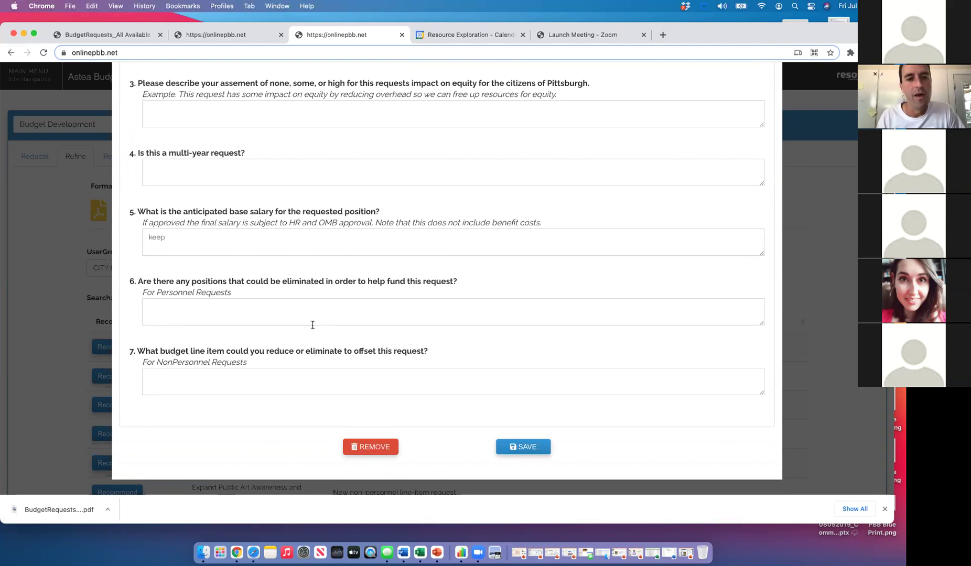
pyautogui.scroll(2, 312, 325)
pyautogui.scroll(4, 312, 328)
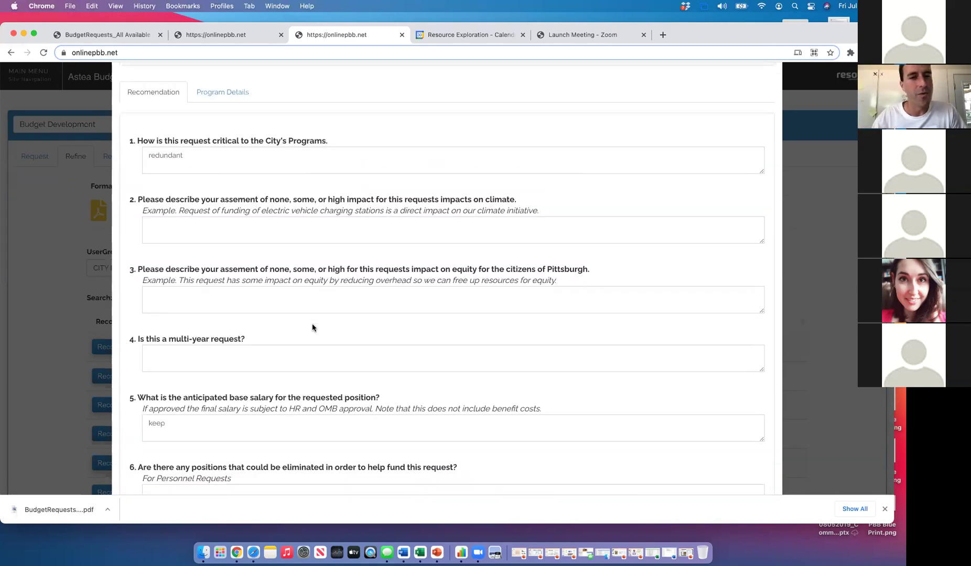
pyautogui.scroll(4, 312, 327)
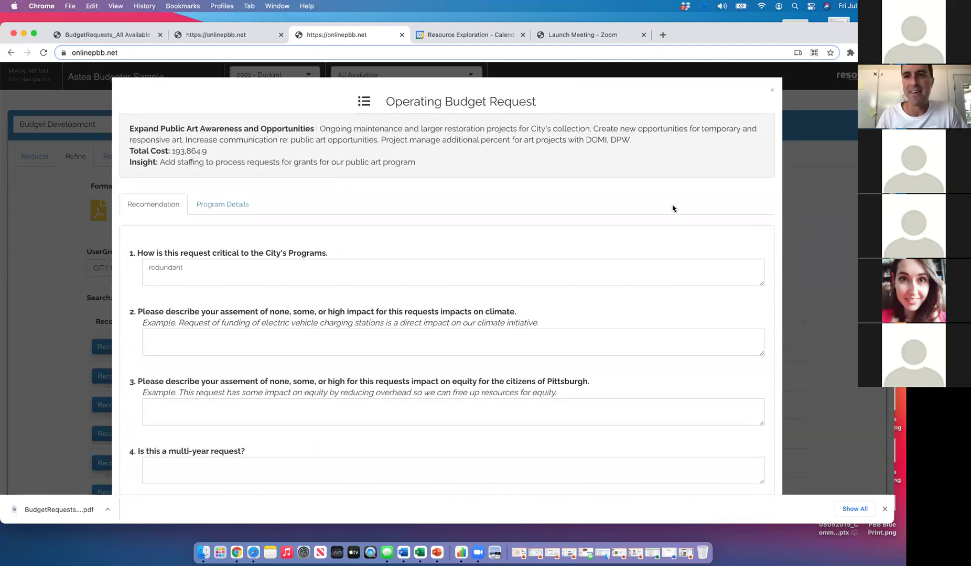
pyautogui.click(774, 94)
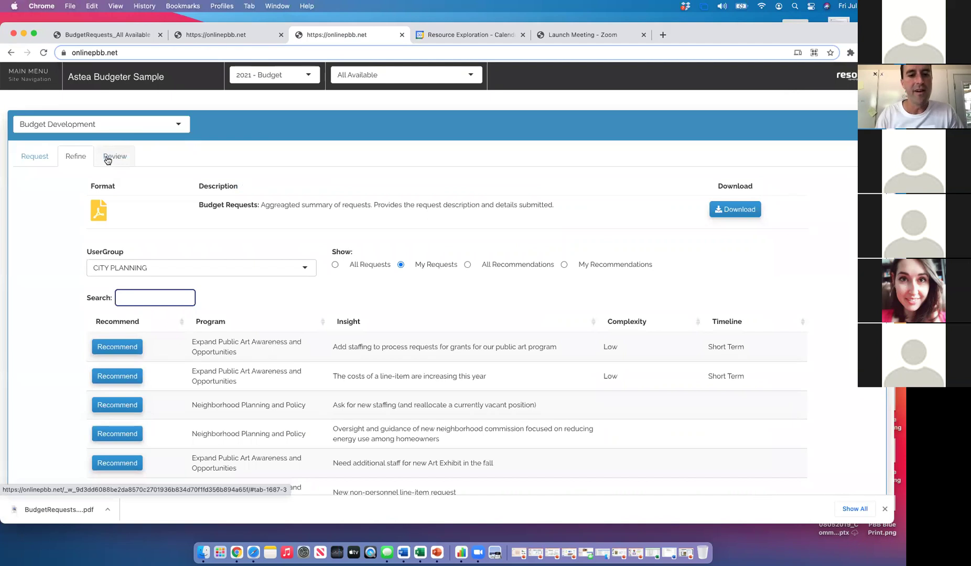
# Switch to the Pittsburgh site, open Budget Development from Insights, and look through all requests in the Refine stage.
pyautogui.click(231, 37)
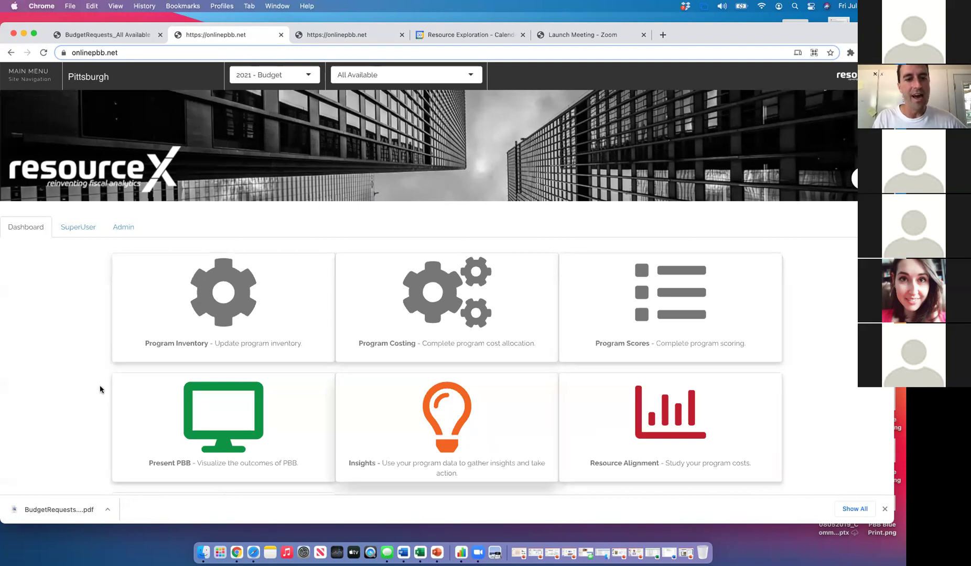
pyautogui.click(438, 400)
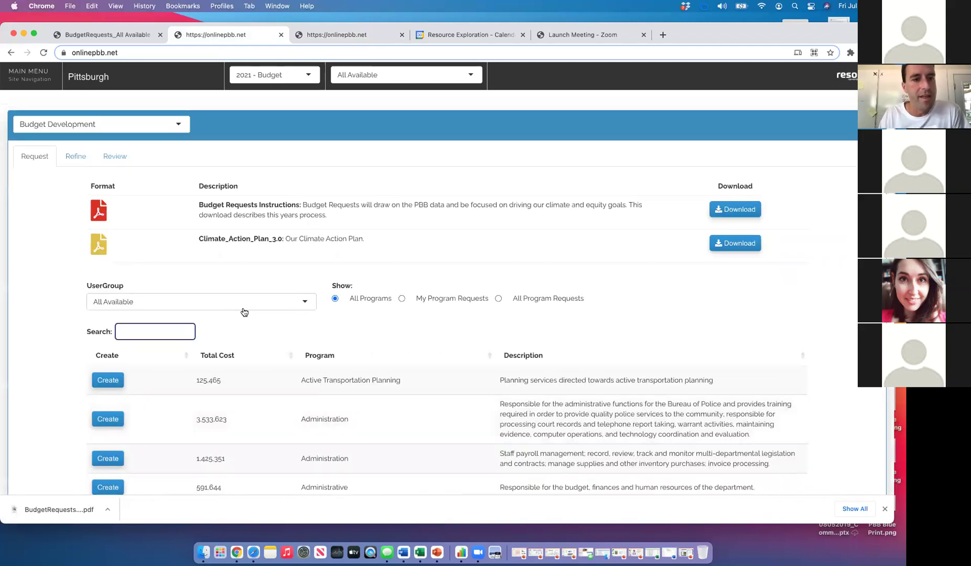
pyautogui.scroll(-2, 51, 343)
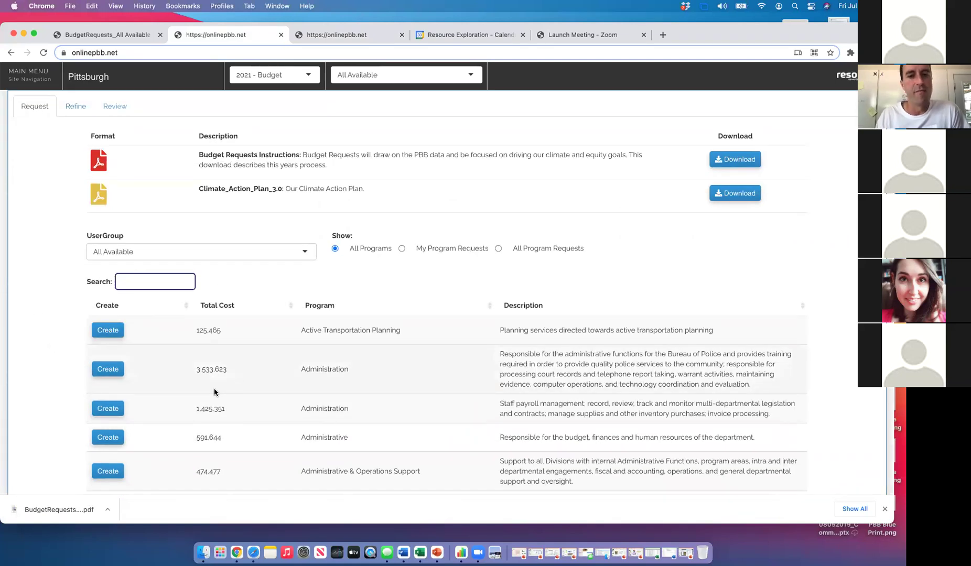
pyautogui.click(76, 107)
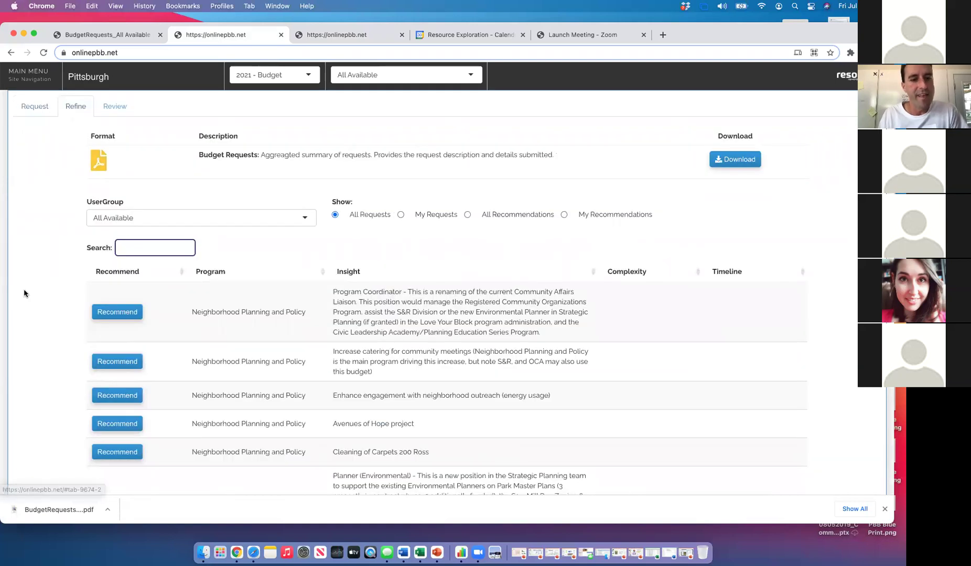
pyautogui.scroll(-1, 24, 293)
pyautogui.scroll(-4, 23, 292)
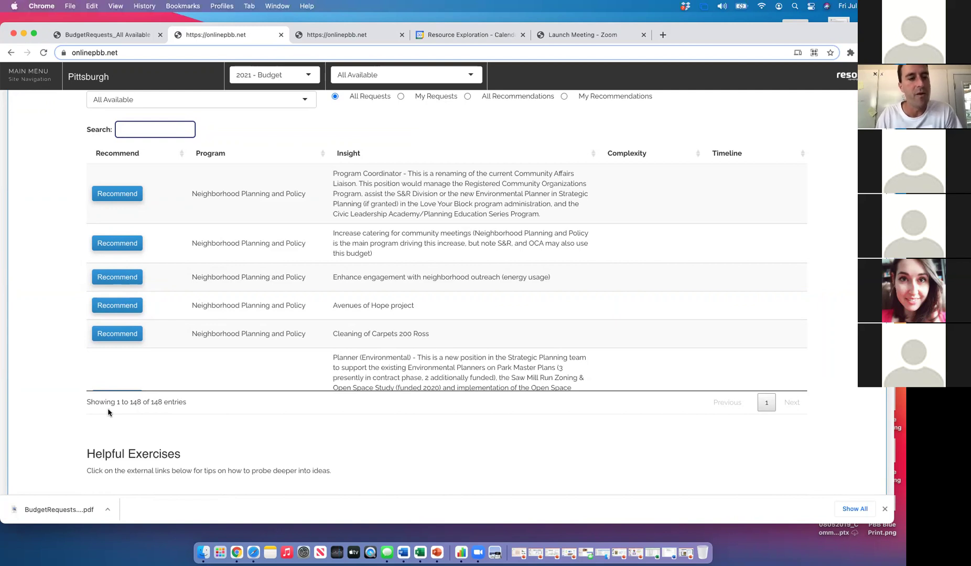
pyautogui.scroll(4, 52, 333)
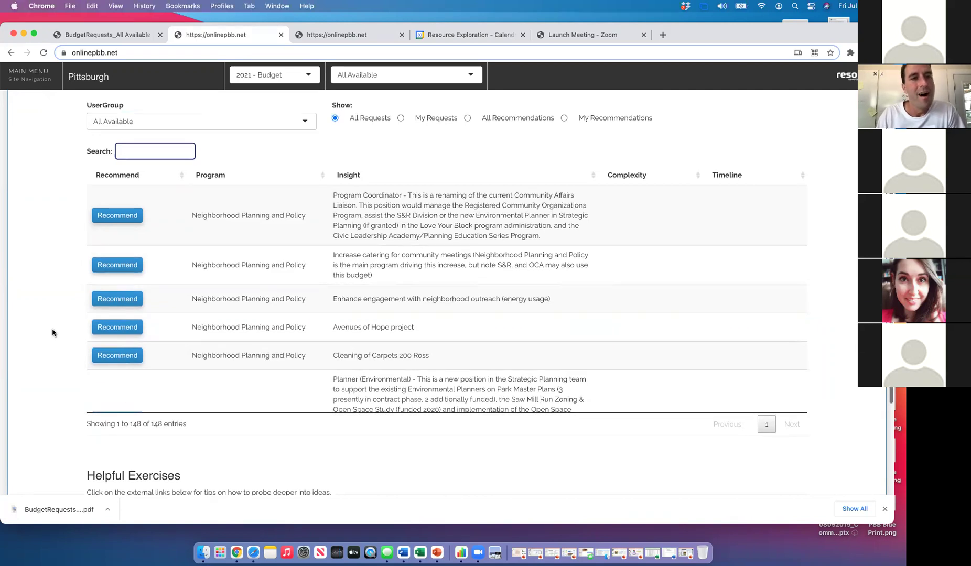
pyautogui.scroll(2, 52, 333)
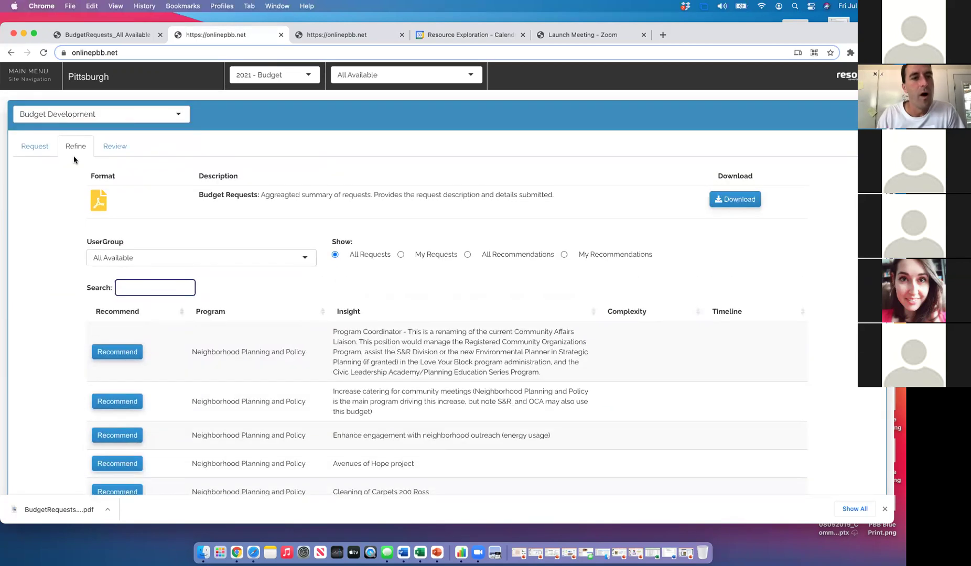
# View the budget review summary and quartile comparison for the City Planning user group.
pyautogui.click(114, 149)
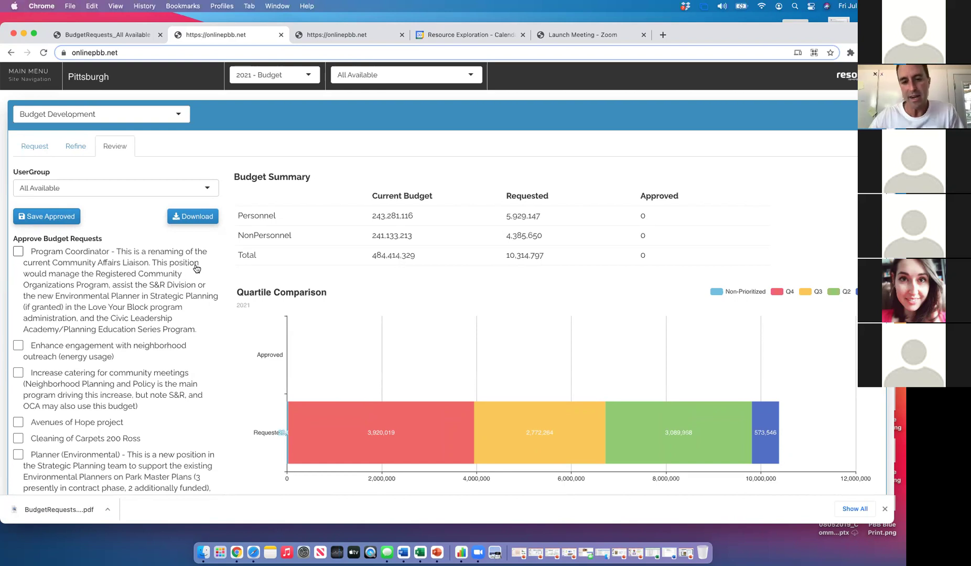
pyautogui.click(212, 188)
pyautogui.click(83, 272)
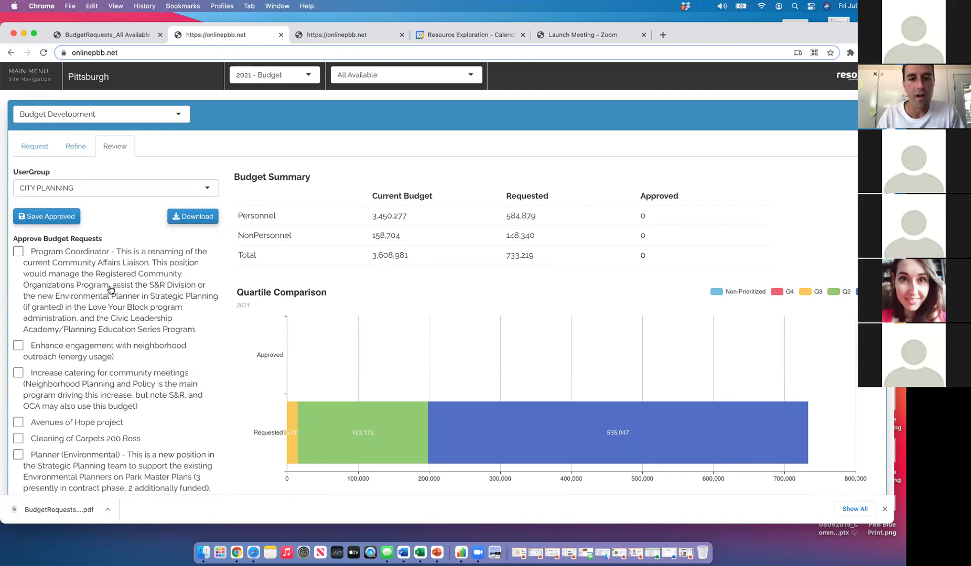
pyautogui.moveTo(467, 415)
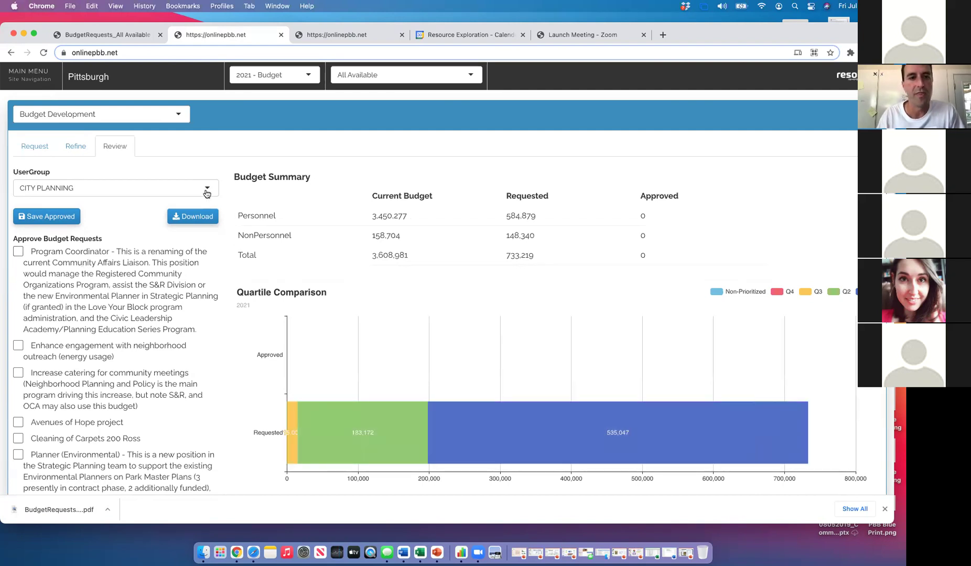
# Set the review's user group to All Available and examine the Quartile Comparison, Basic Program Attributes and Climate Impact charts.
pyautogui.click(206, 190)
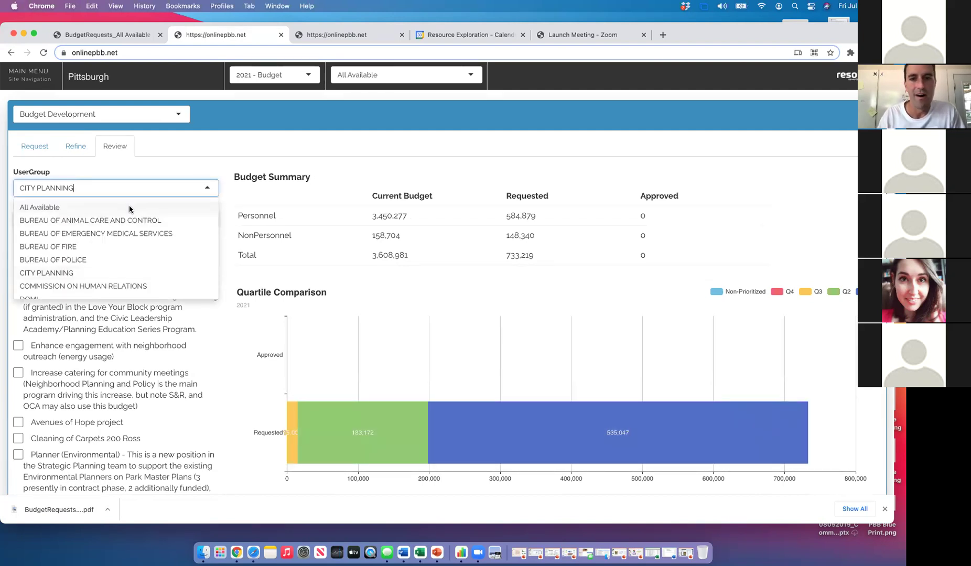
pyautogui.click(131, 207)
pyautogui.scroll(-5, 802, 192)
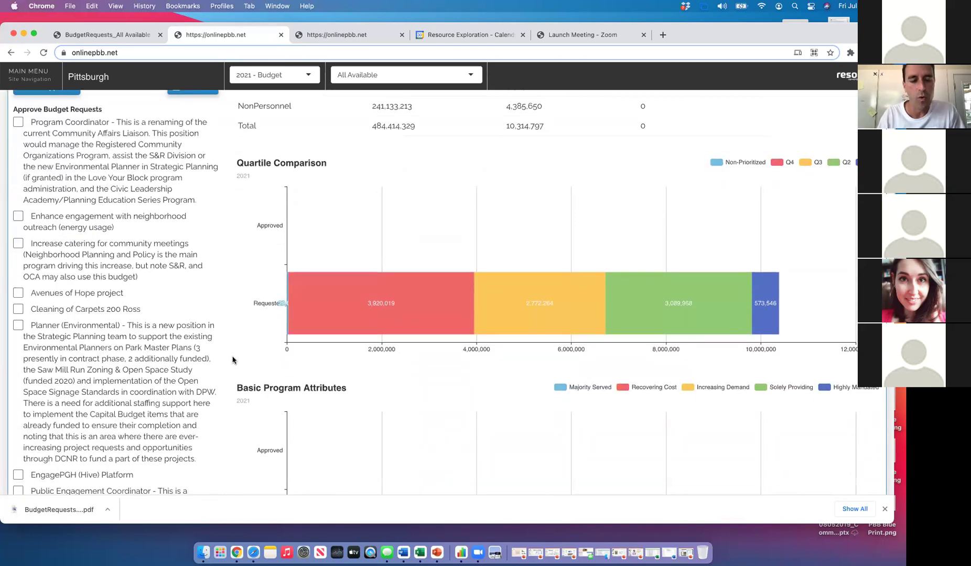
pyautogui.scroll(-4, 234, 360)
pyautogui.scroll(-1, 233, 360)
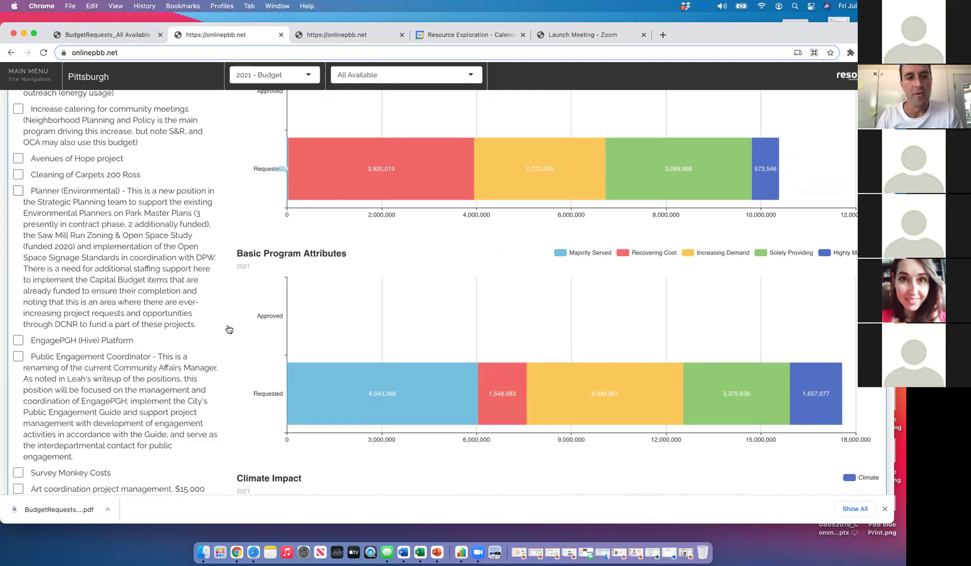
pyautogui.scroll(-2, 257, 374)
pyautogui.scroll(-5, 257, 374)
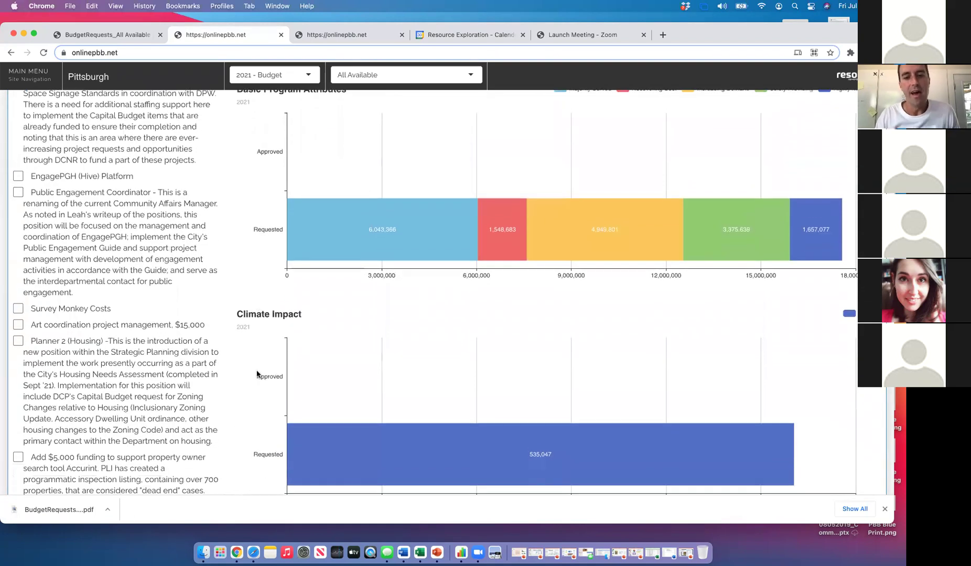
pyautogui.scroll(-1, 257, 374)
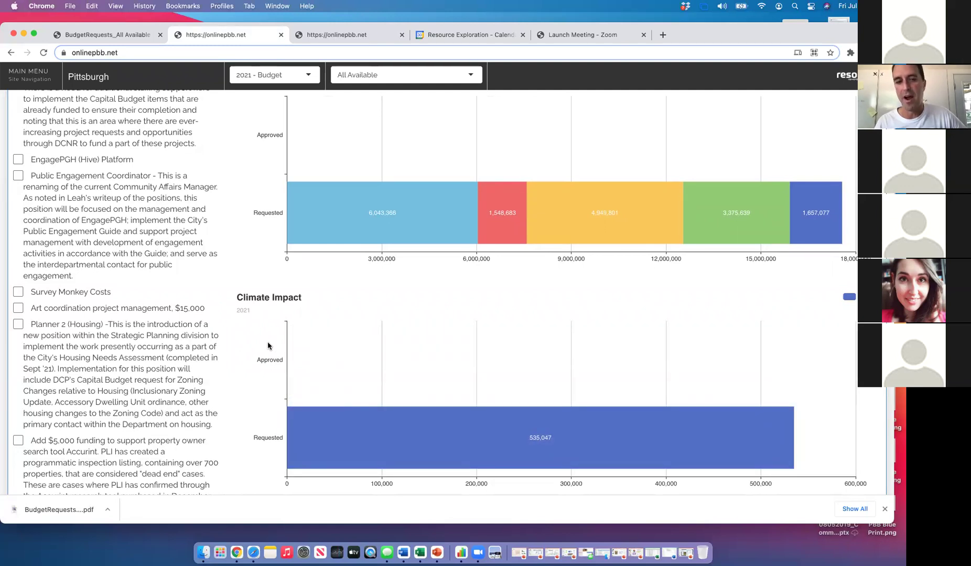
pyautogui.scroll(5, 268, 346)
pyautogui.scroll(6, 267, 346)
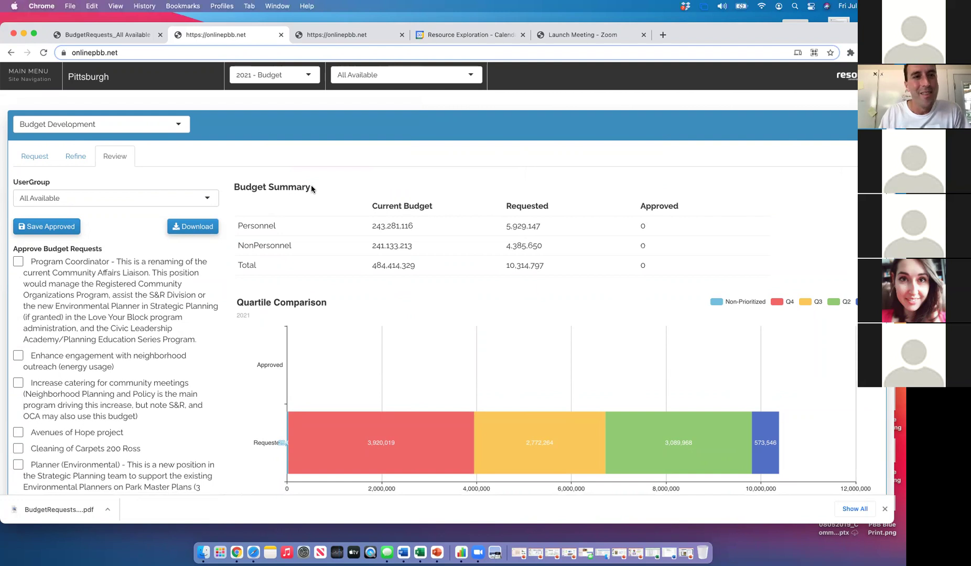
# Return to the Refine stage, switch to the downloaded FY 2022 budget requests PDF, and view its cover and first contents page.
pyautogui.click(87, 156)
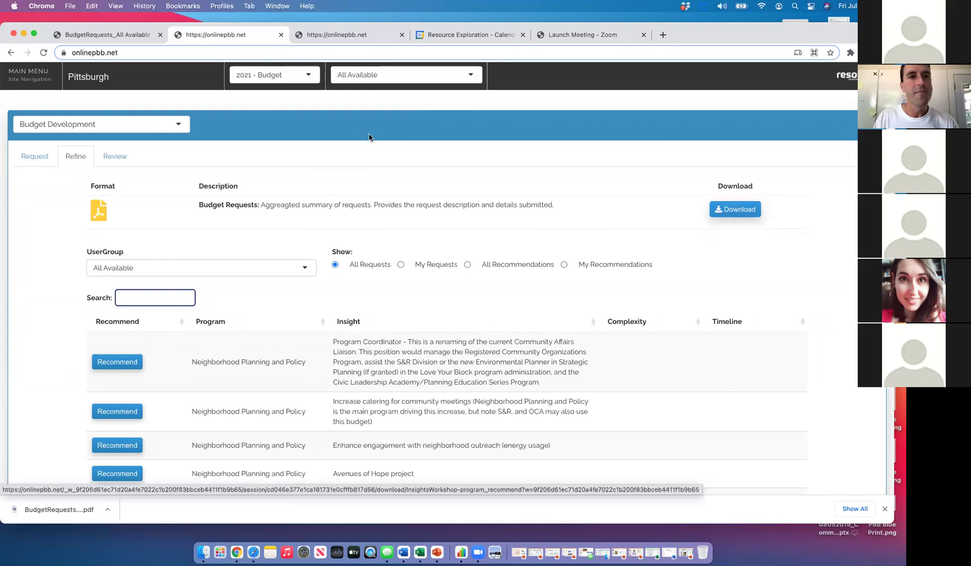
pyautogui.click(114, 35)
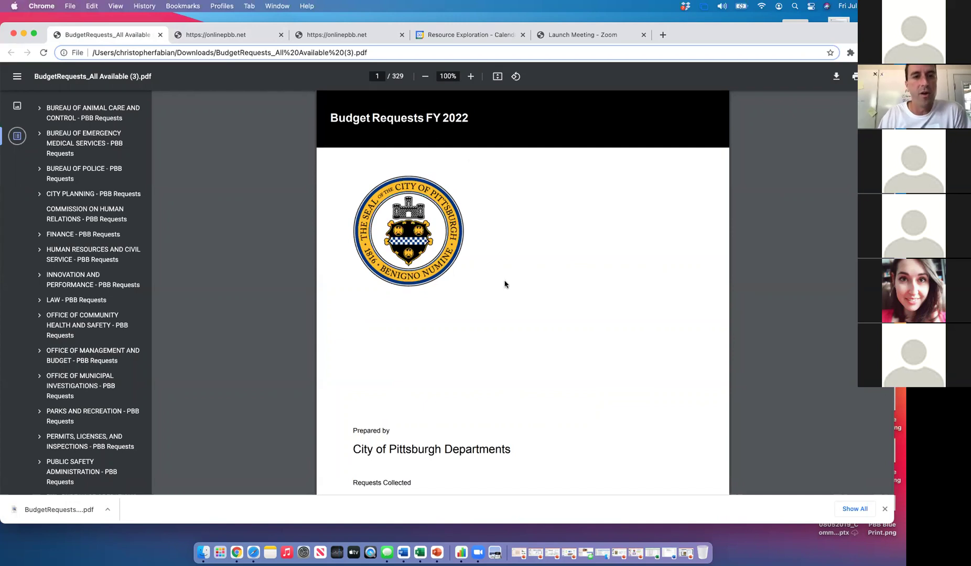
pyautogui.scroll(-5, 505, 284)
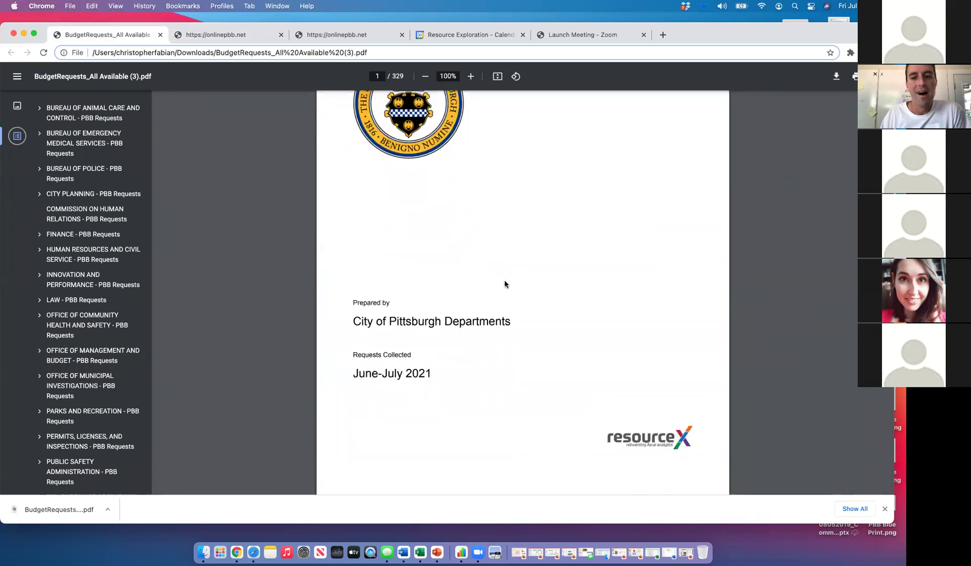
pyautogui.scroll(-5, 505, 284)
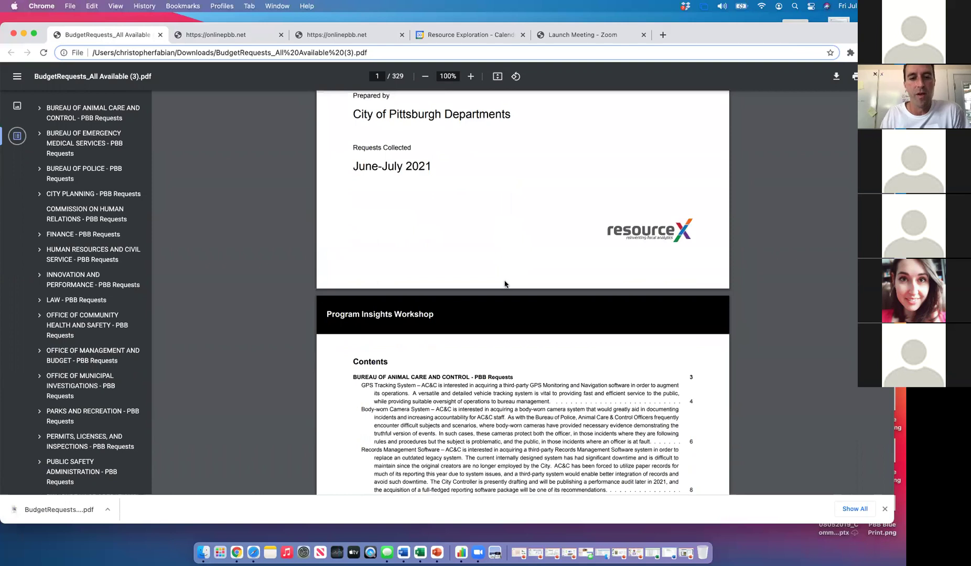
pyautogui.scroll(-1, 505, 284)
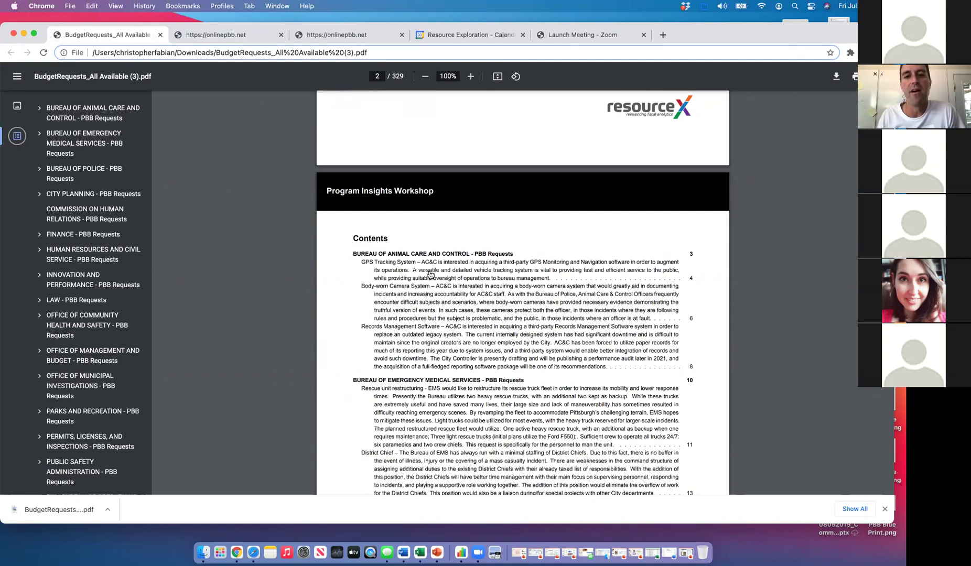
# Look through the report's table of contents, from Animal Care and Control to the Parks and Recreation requests.
pyautogui.scroll(-5, 361, 307)
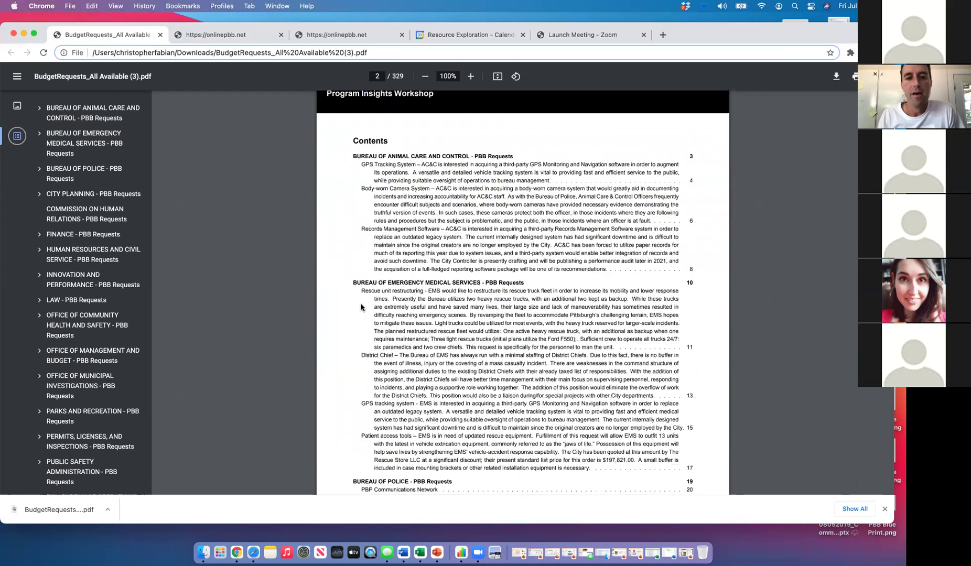
pyautogui.scroll(-5, 361, 307)
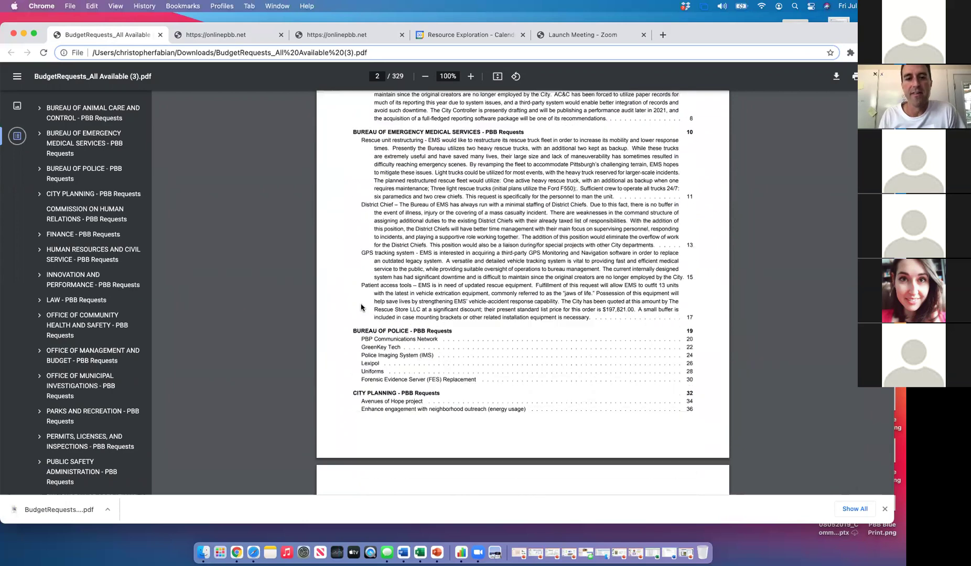
pyautogui.scroll(-8, 361, 308)
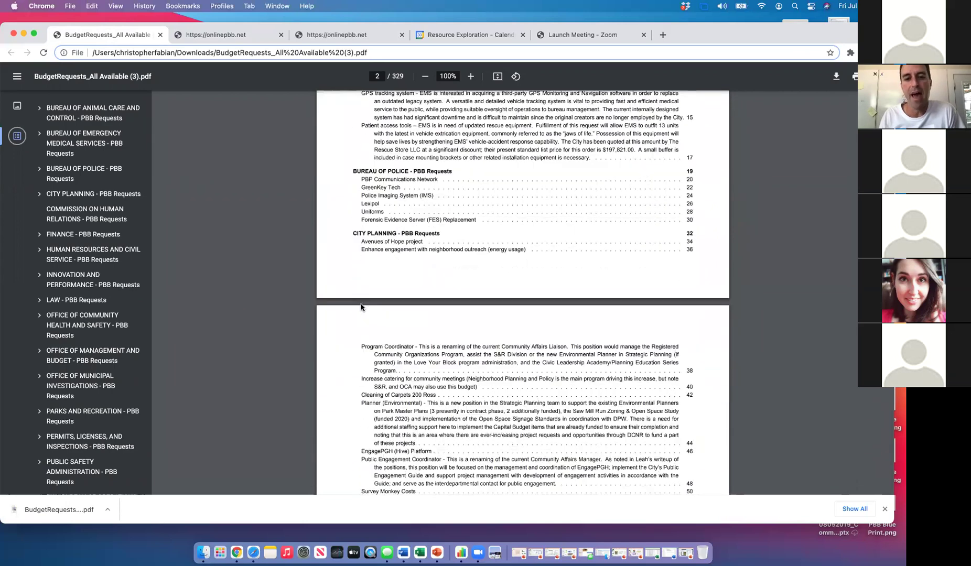
pyautogui.scroll(-4, 361, 308)
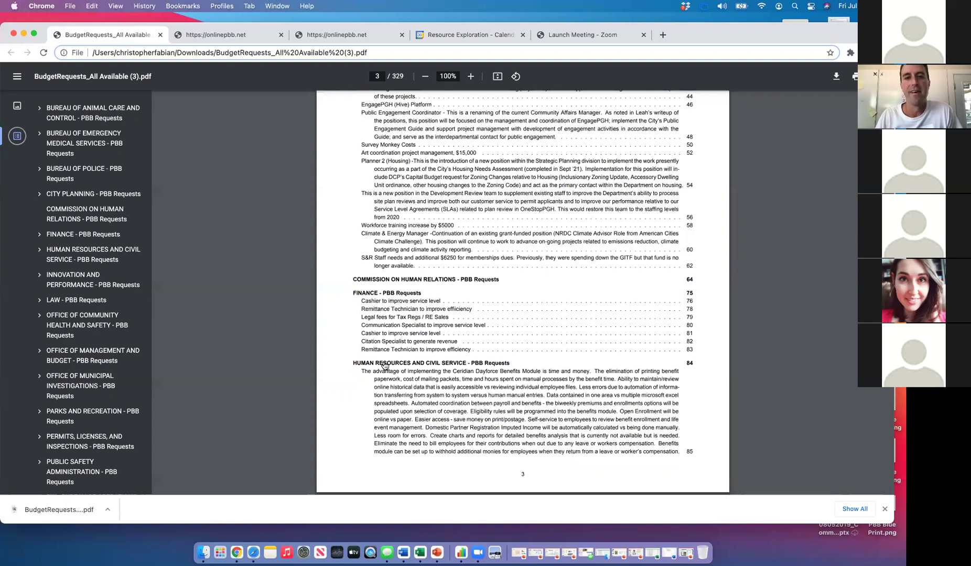
pyautogui.scroll(-5, 385, 365)
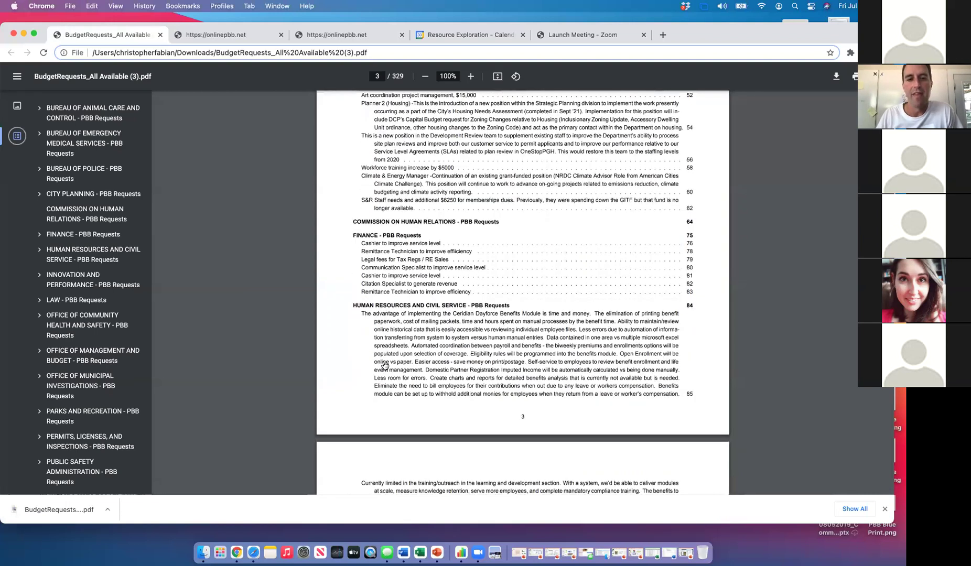
pyautogui.scroll(-4, 384, 366)
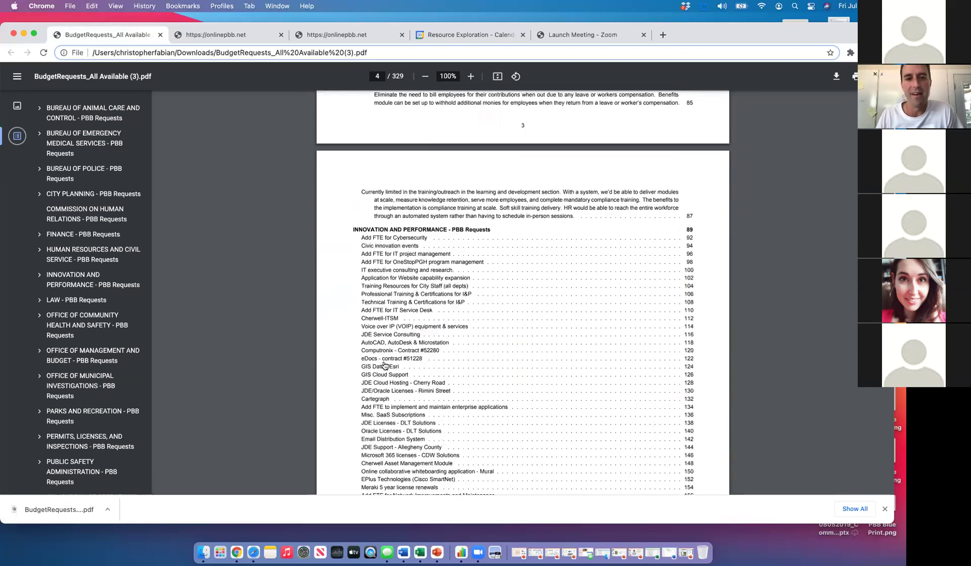
pyautogui.scroll(-2, 384, 365)
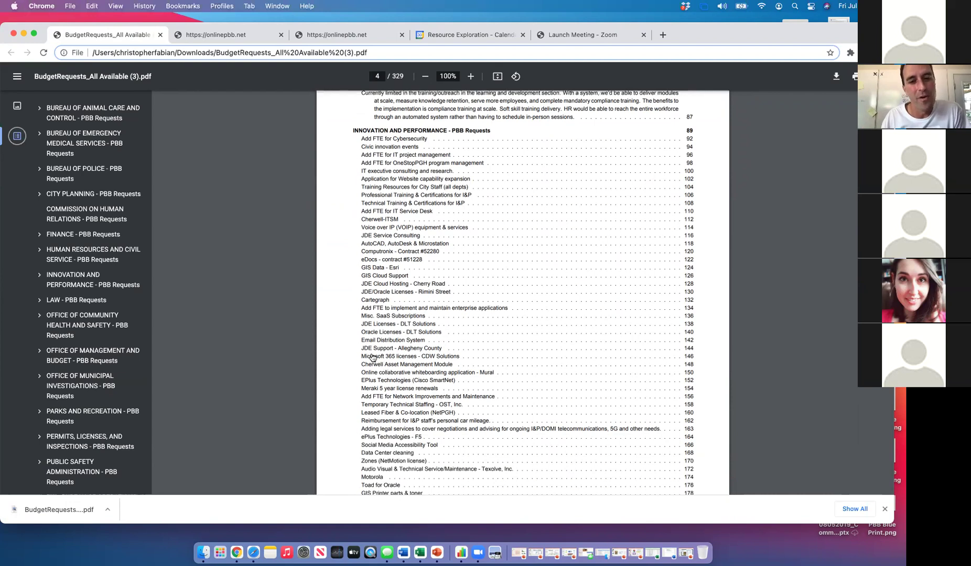
pyautogui.scroll(-1, 386, 350)
pyautogui.scroll(-10, 385, 350)
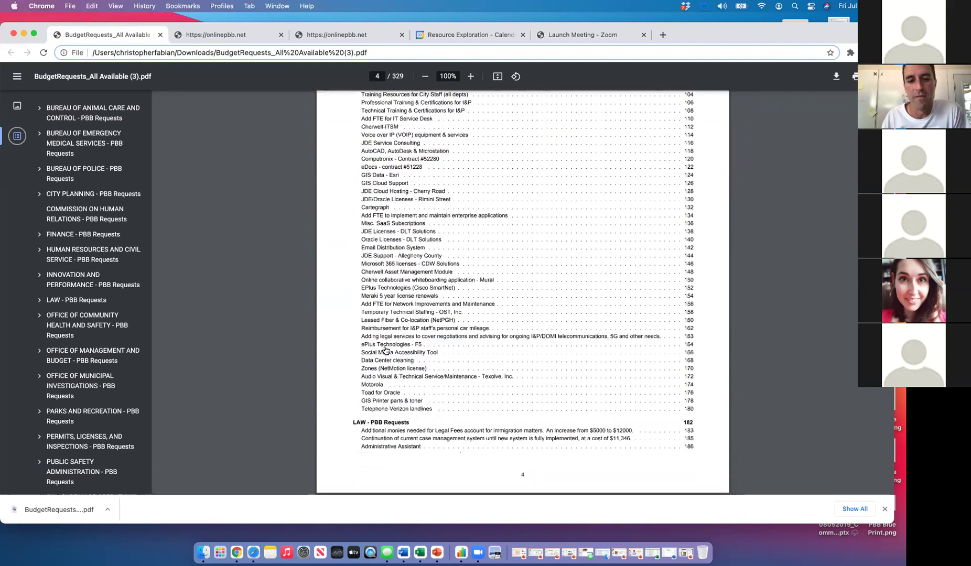
pyautogui.scroll(-8, 386, 351)
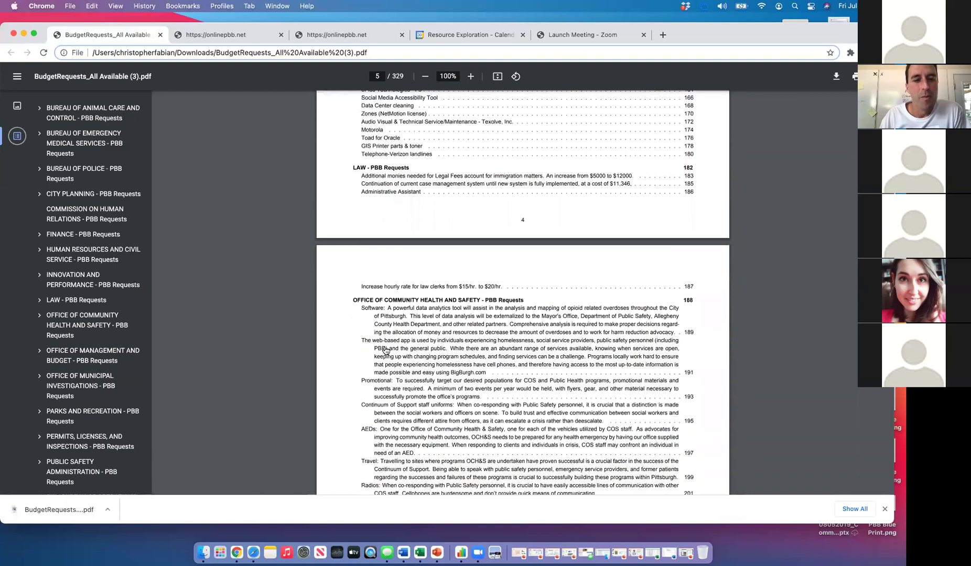
pyautogui.scroll(-4, 385, 350)
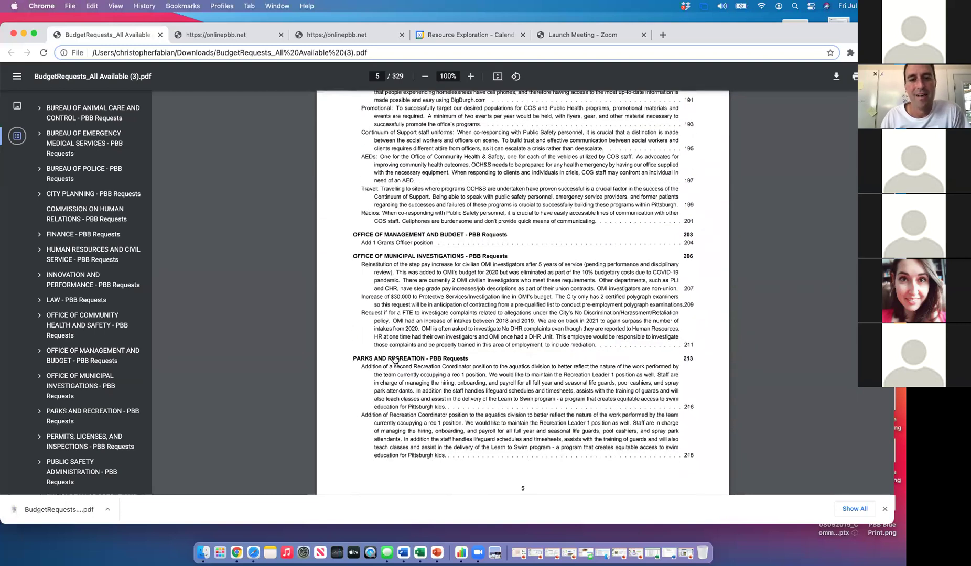
# Jump from the contents to the Parks and Recreation section and look through its summary of requests and costs.
pyautogui.click(394, 360)
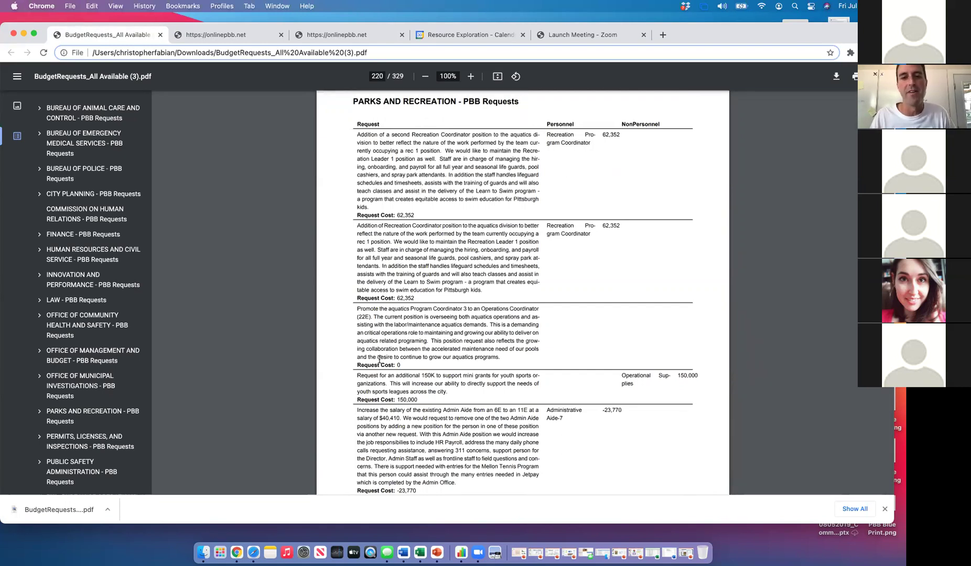
pyautogui.scroll(-6, 379, 360)
pyautogui.scroll(-12, 379, 359)
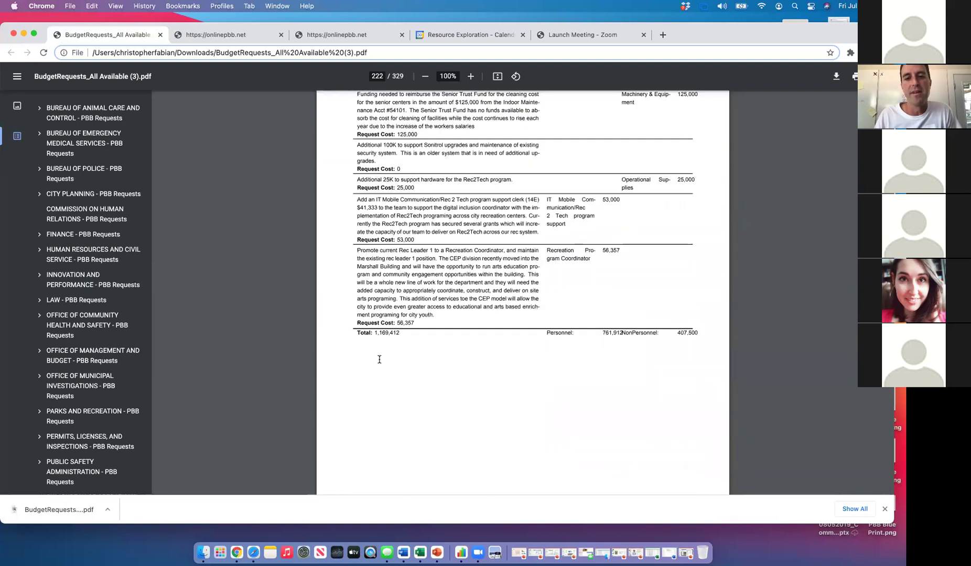
pyautogui.scroll(-8, 379, 360)
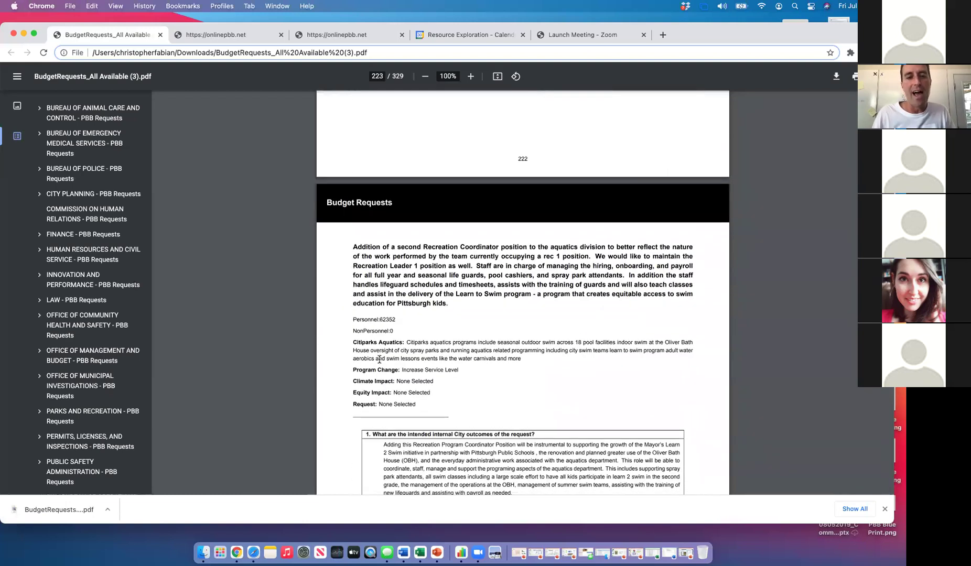
# Read the detailed request for a second aquatics Recreation Coordinator, including its outcome, performance data, equity and climate answers.
pyautogui.scroll(-2, 379, 360)
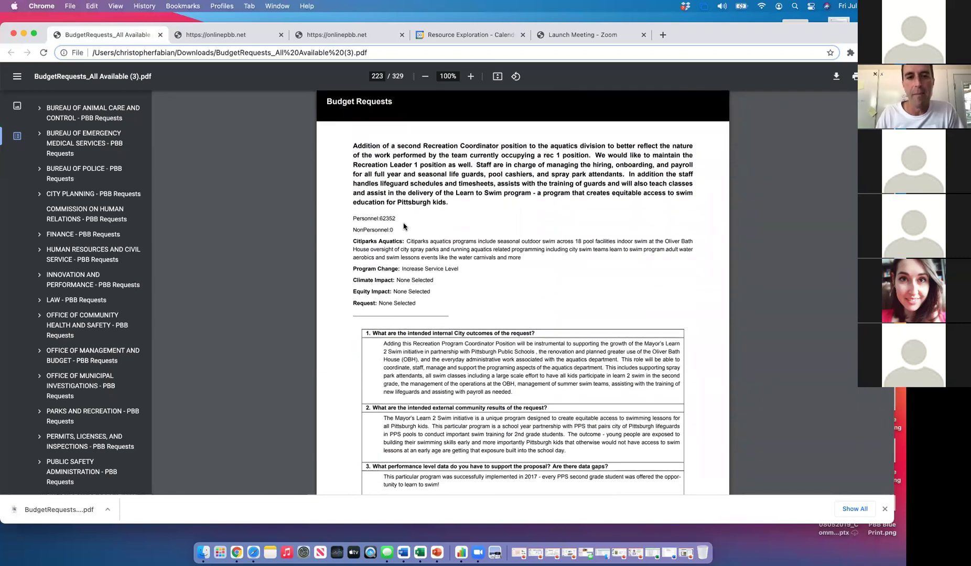
pyautogui.scroll(-1, 405, 311)
pyautogui.scroll(-2, 405, 311)
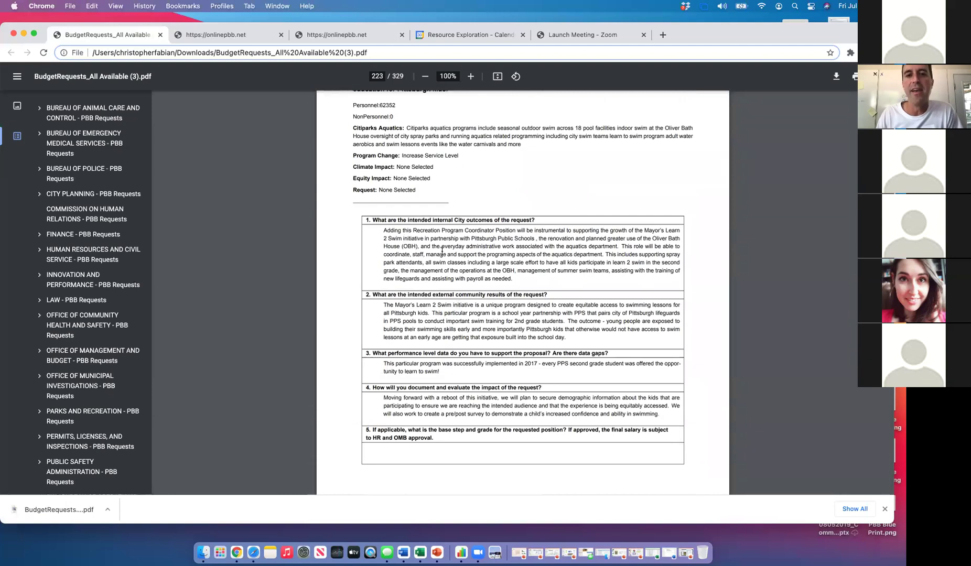
pyautogui.scroll(-1, 442, 252)
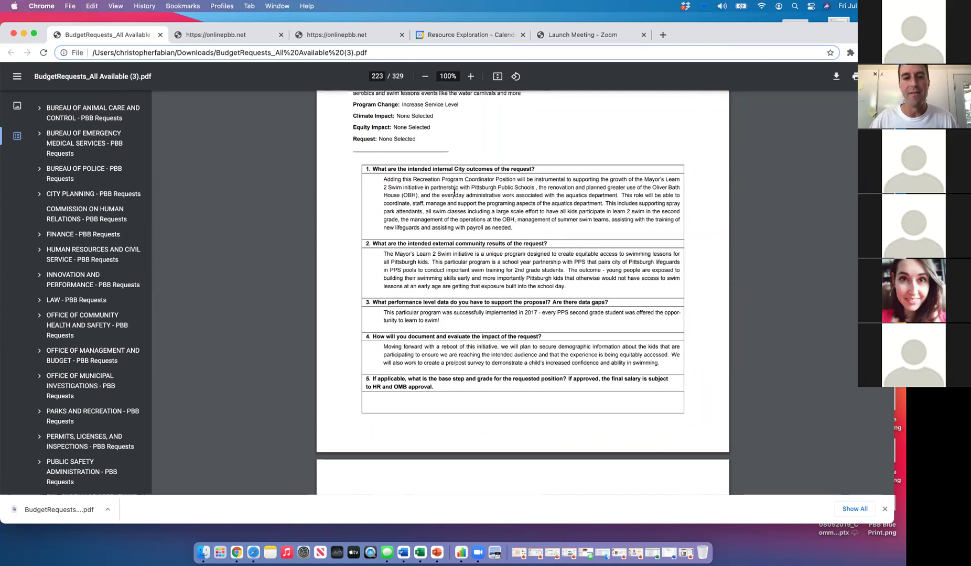
pyautogui.scroll(-4, 454, 192)
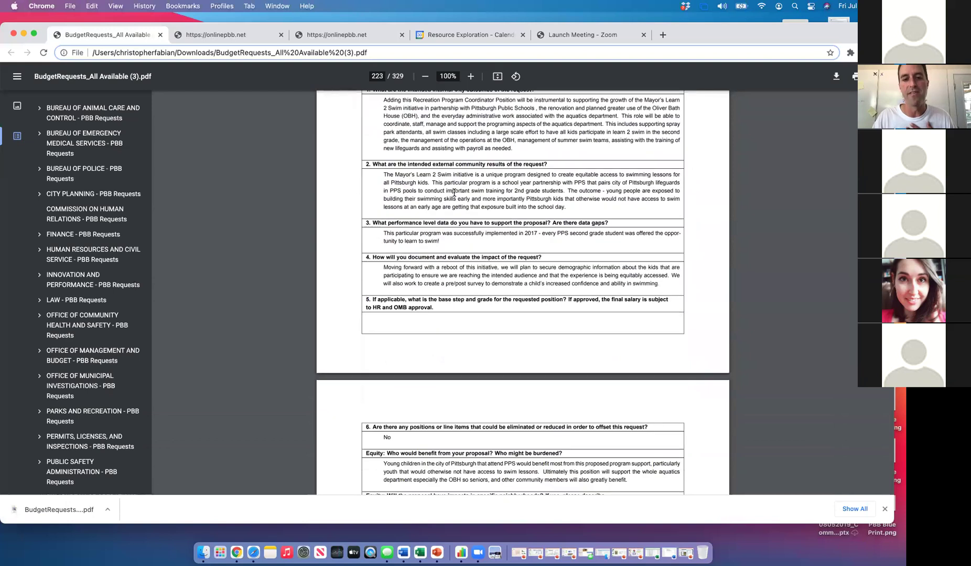
pyautogui.scroll(-3, 454, 193)
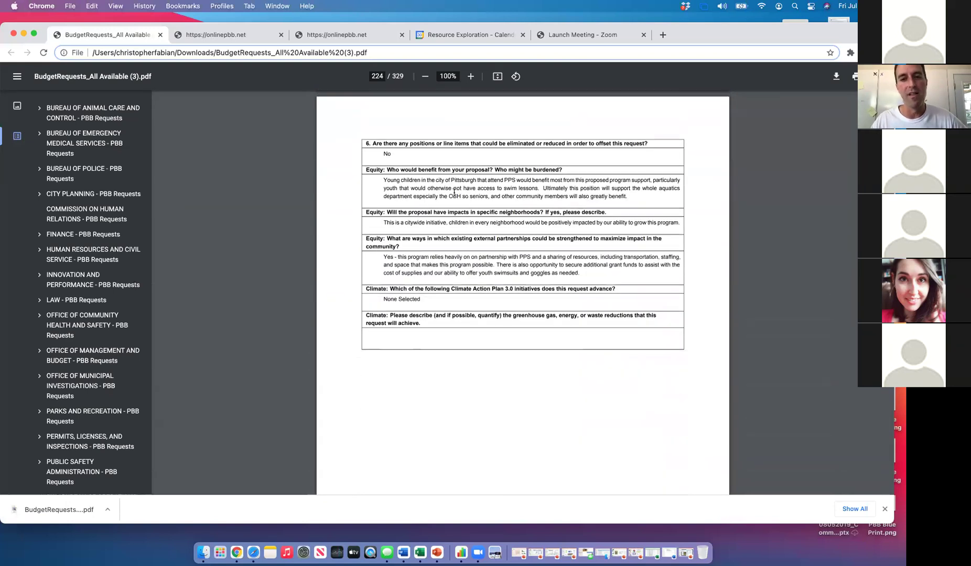
pyautogui.scroll(-1, 472, 320)
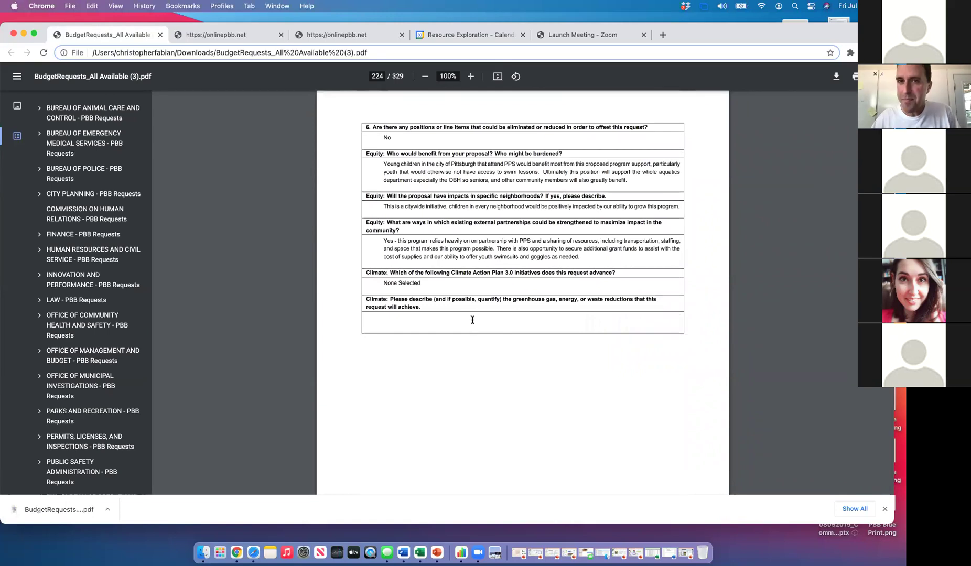
pyautogui.scroll(-4, 473, 319)
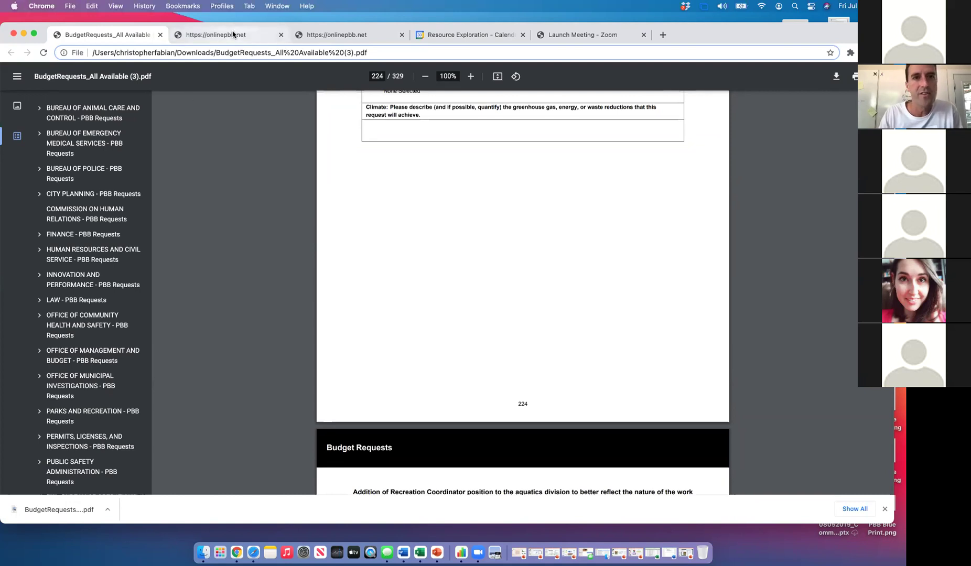
# Return to the budget review and mark the Program Coordinator, neighborhood outreach, catering, Avenues of Hope, carpet cleaning and Environmental Planner requests as approved.
pyautogui.click(214, 36)
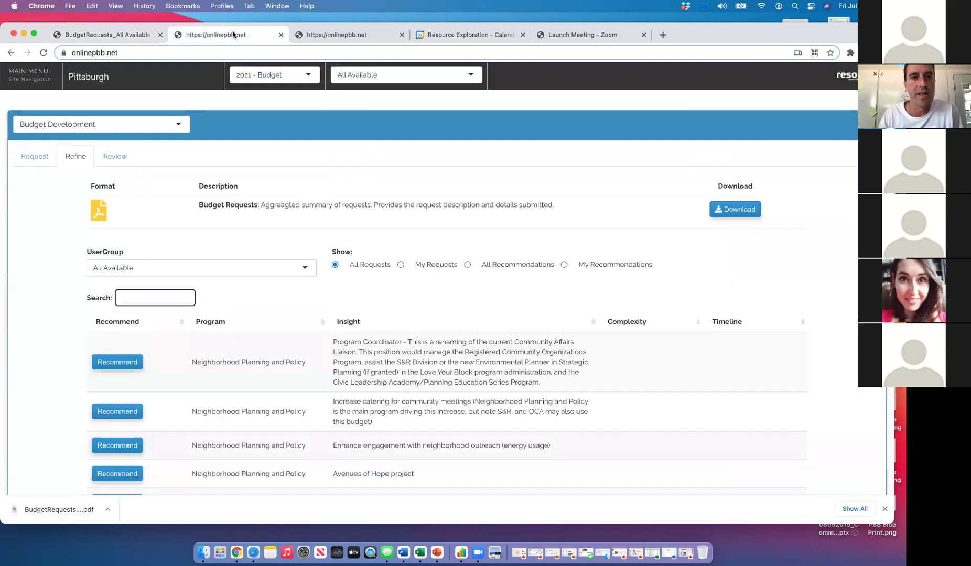
pyautogui.click(120, 157)
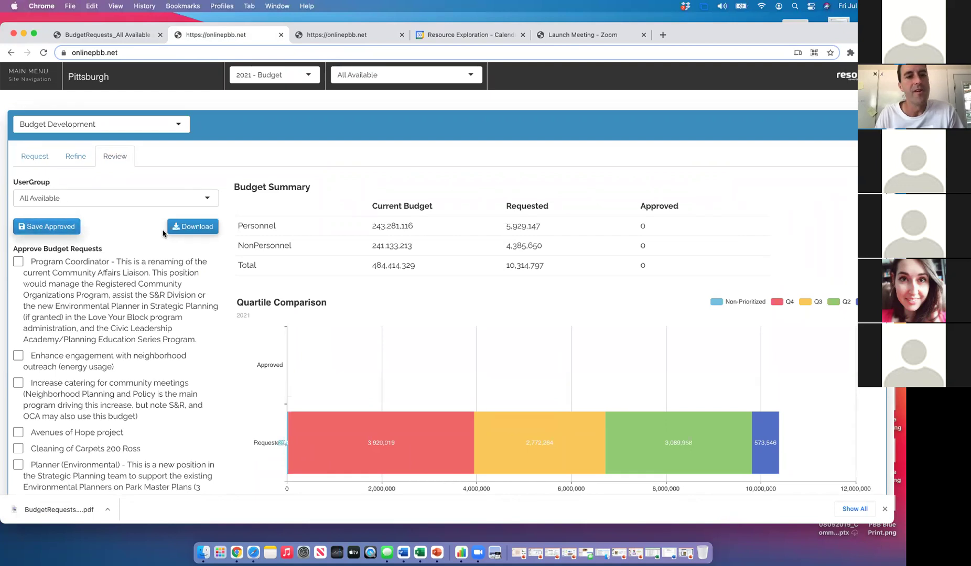
pyautogui.click(18, 262)
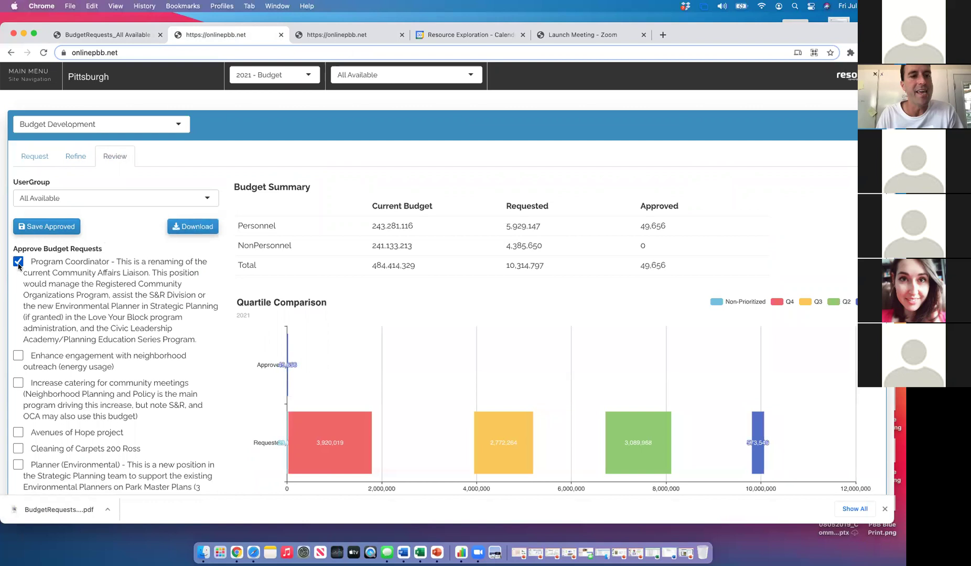
pyautogui.click(18, 356)
pyautogui.click(19, 383)
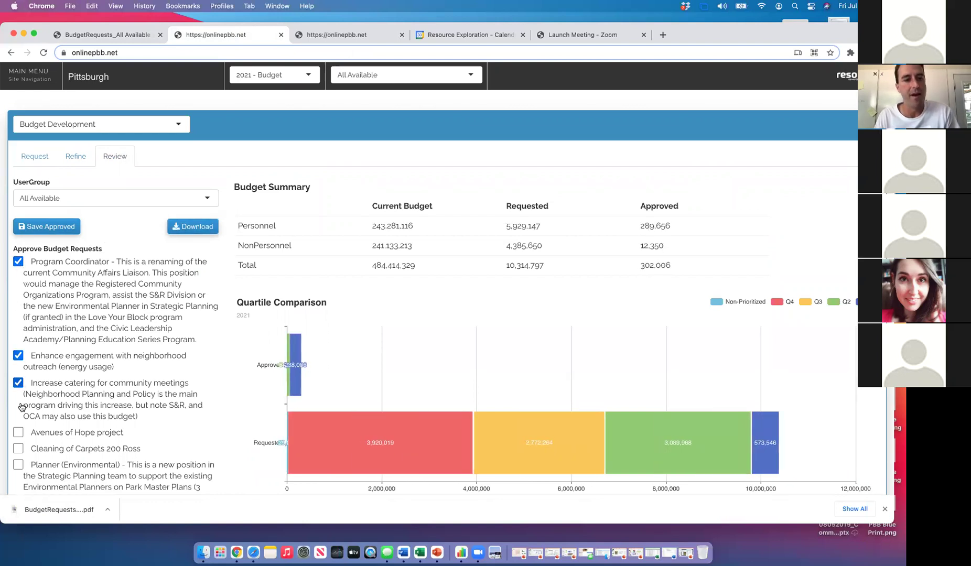
pyautogui.click(19, 432)
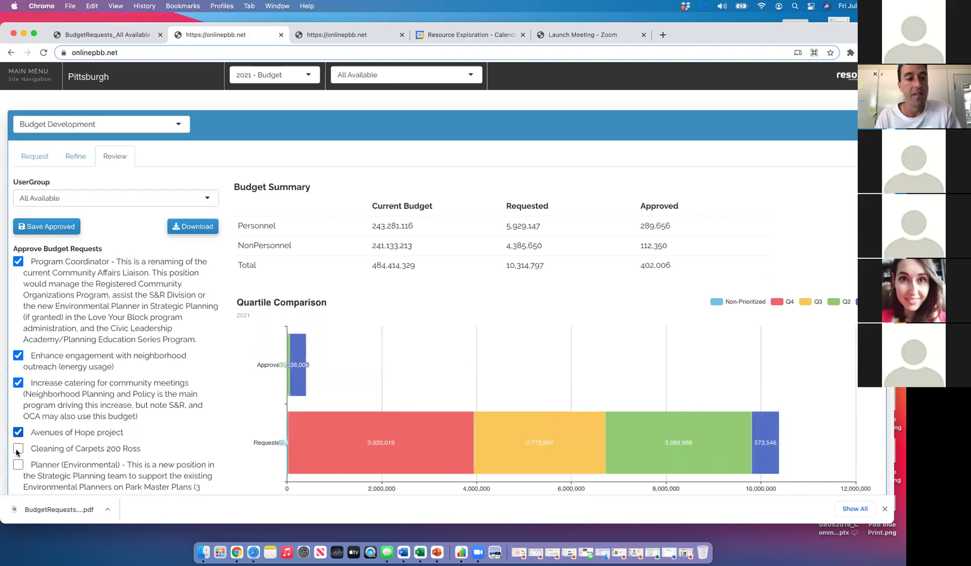
pyautogui.click(18, 450)
pyautogui.click(18, 464)
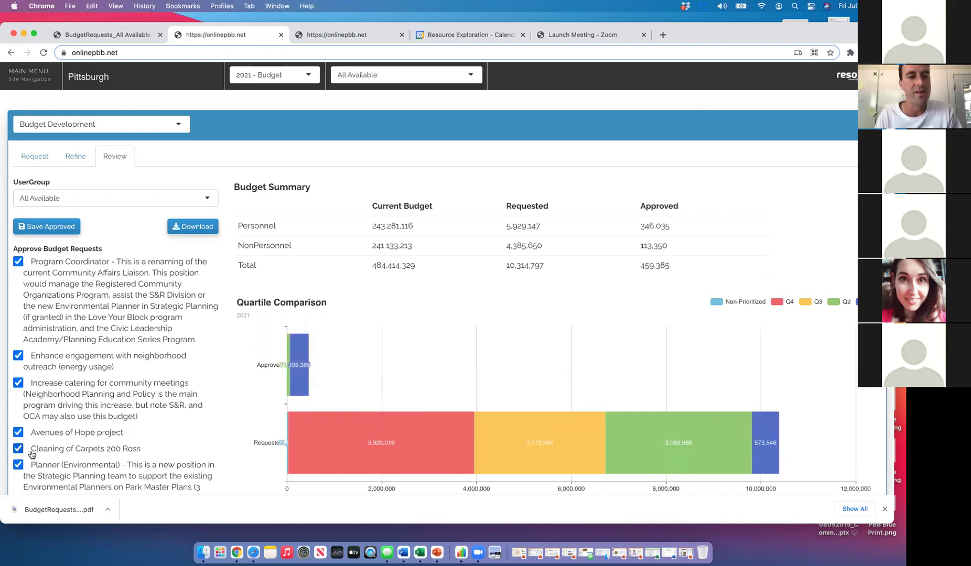
# Clear the approval marks from all six selected budget requests, from the Environmental Planner back up to the Program Coordinator.
pyautogui.click(18, 465)
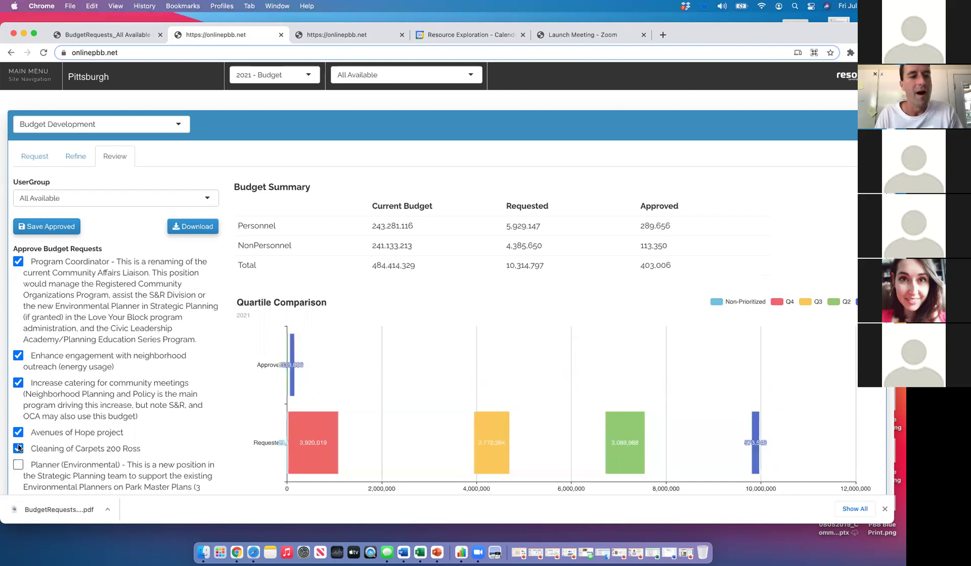
pyautogui.click(19, 448)
pyautogui.click(18, 431)
pyautogui.click(19, 383)
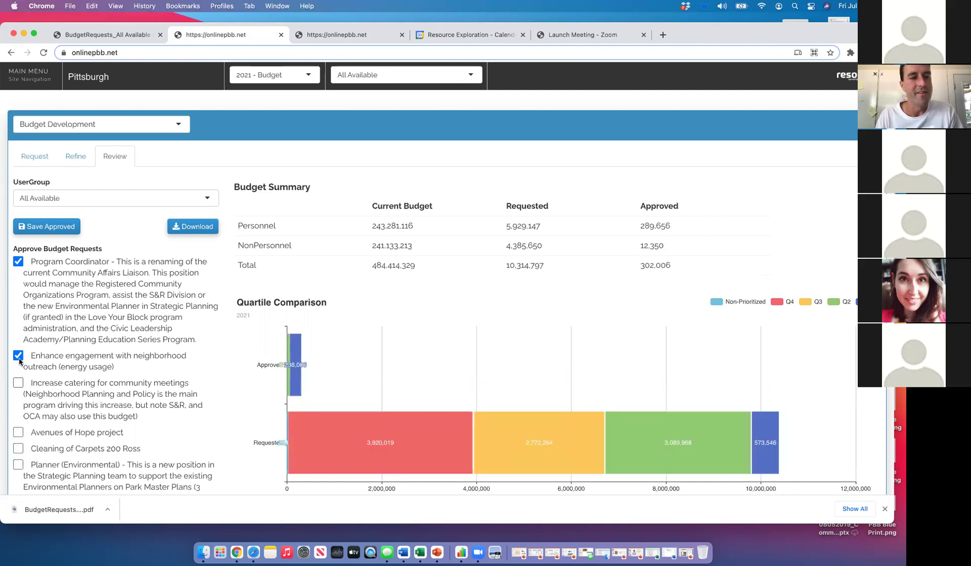
pyautogui.click(18, 356)
pyautogui.click(19, 263)
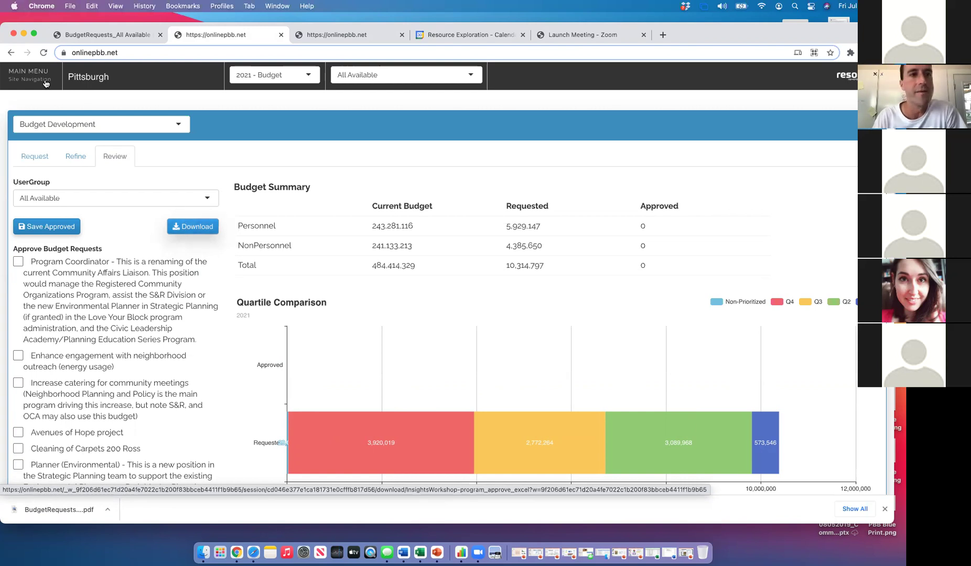
pyautogui.moveTo(352, 410)
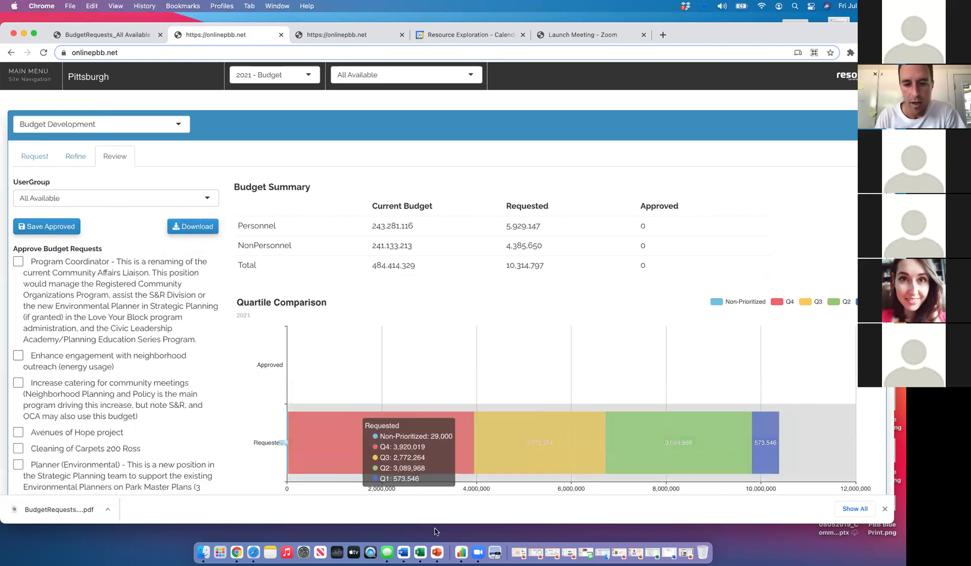
# Switch to the Insights Summary workbook in Excel and look over the NP_Summary sheet's account number, fund, Current Budget and Requested columns.
pyautogui.moveTo(718, 40); pyautogui.dragTo(704, 54)
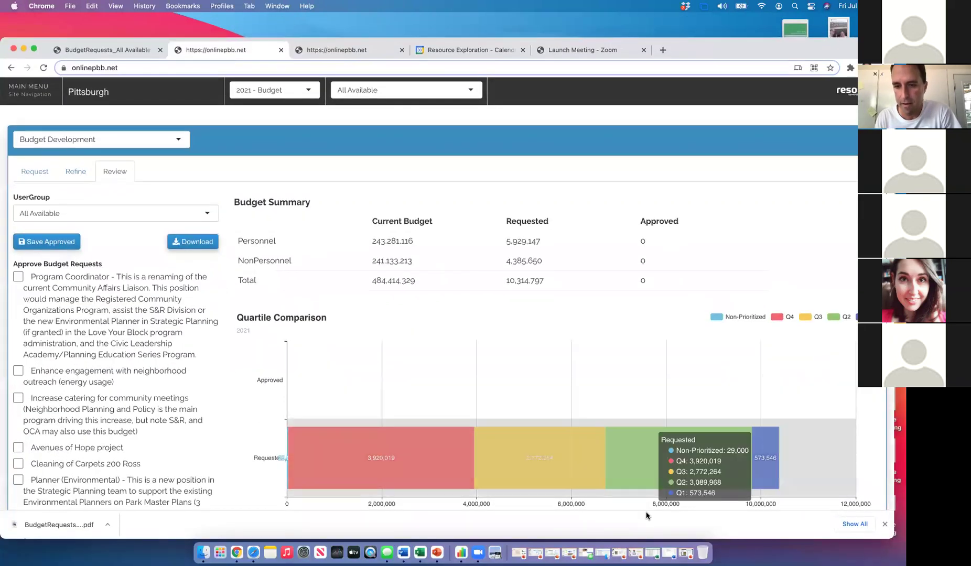
pyautogui.click(653, 552)
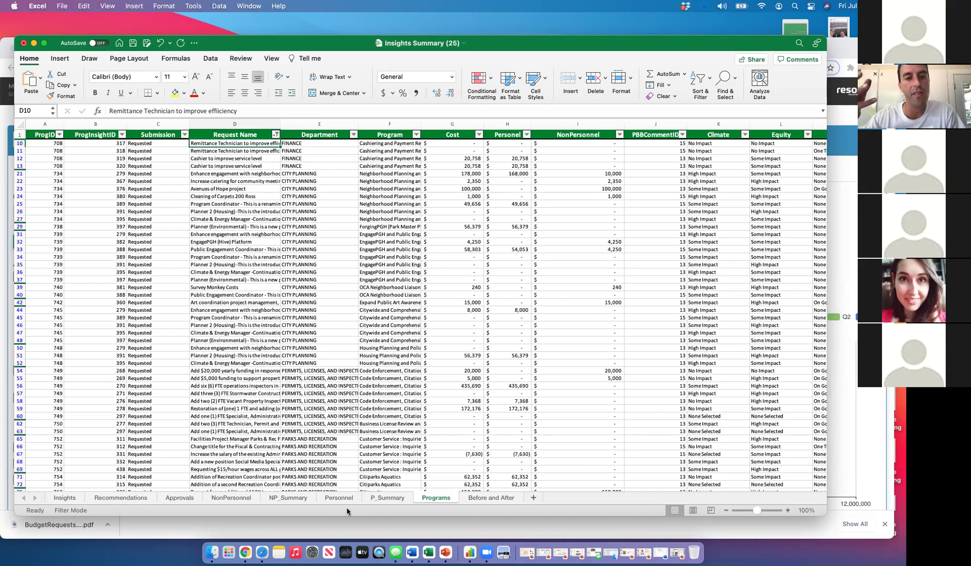
pyautogui.click(289, 498)
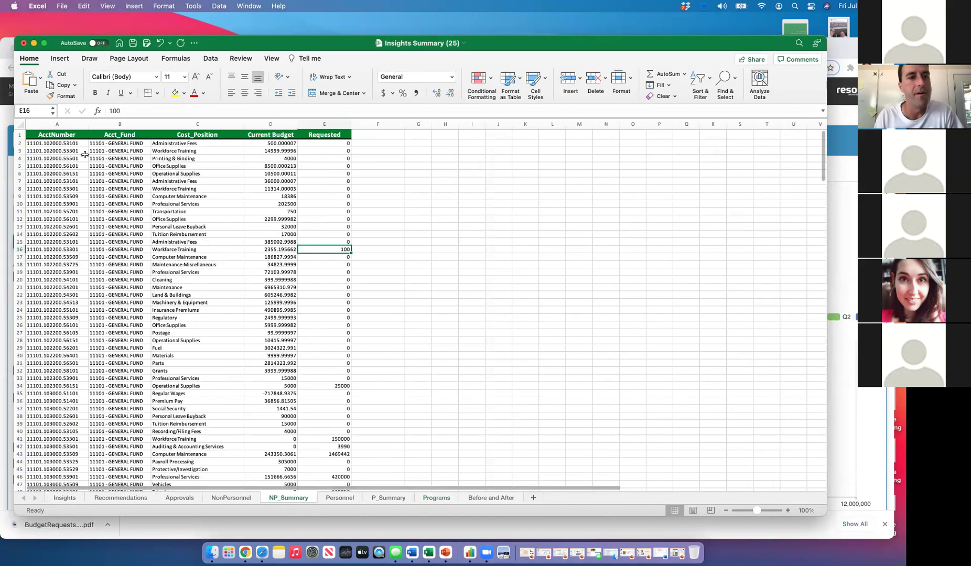
pyautogui.click(73, 143)
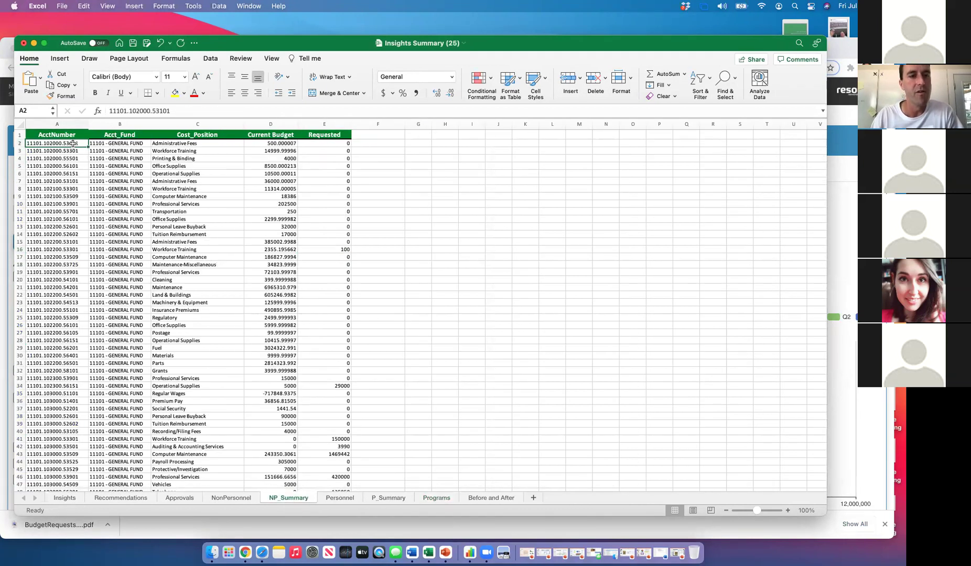
pyautogui.press('Right')
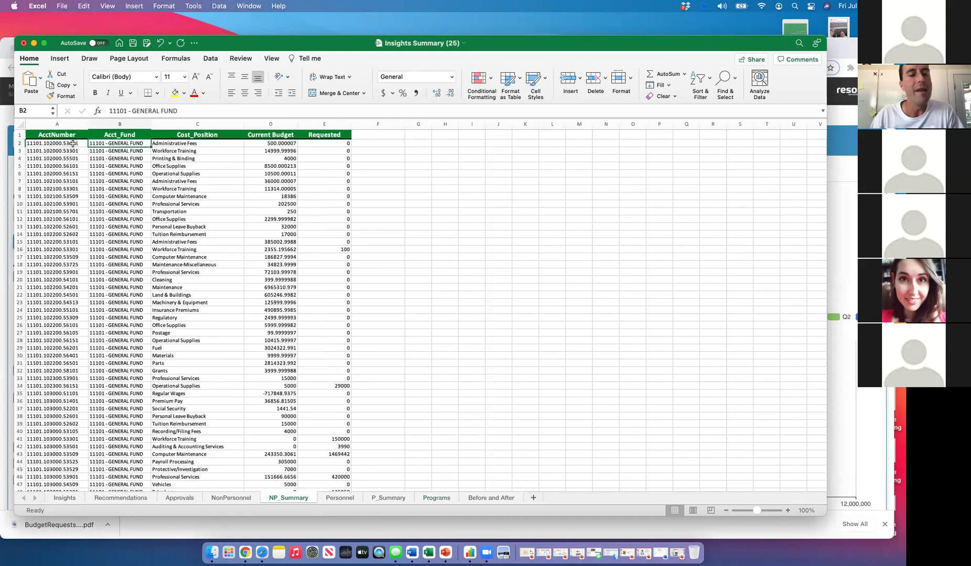
pyautogui.click(267, 135)
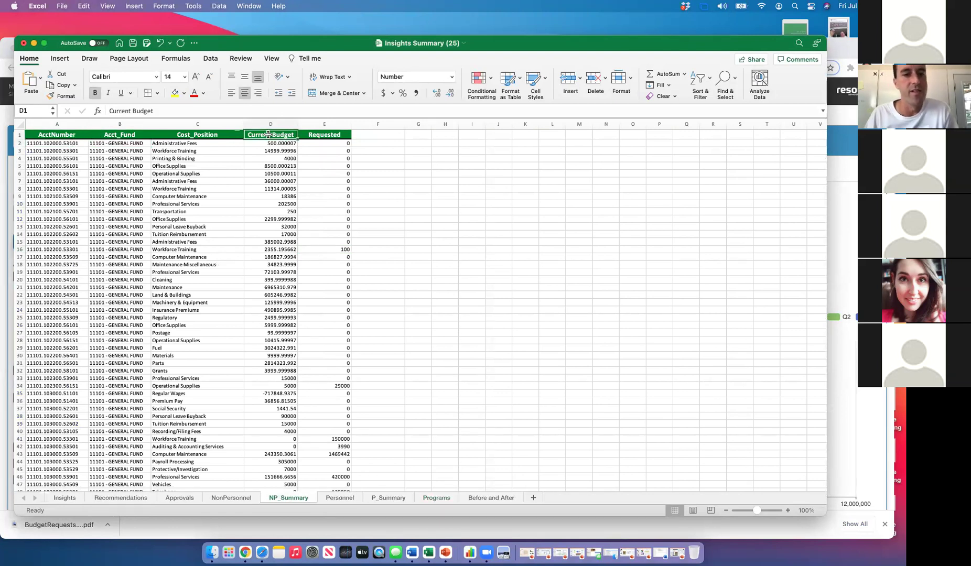
pyautogui.press('Right')
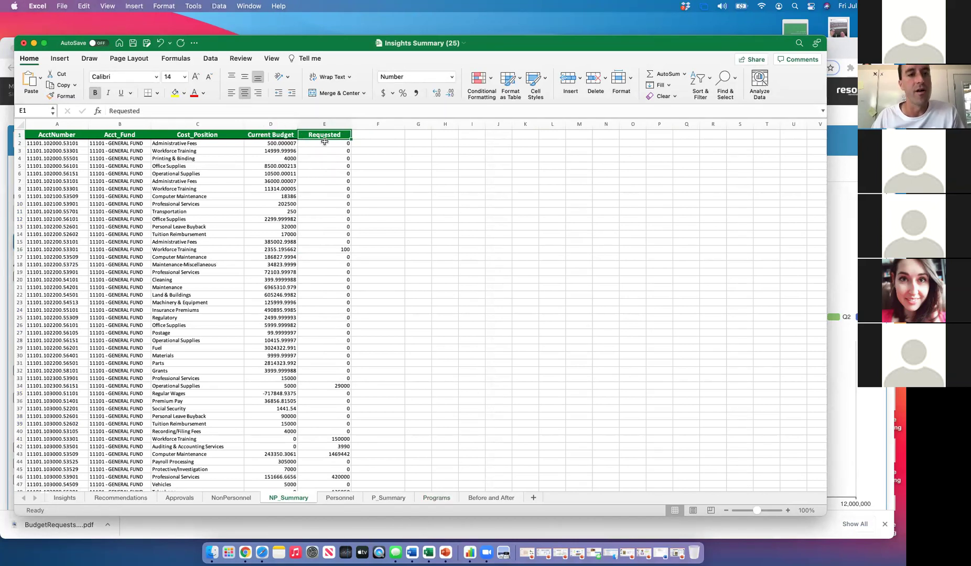
# Add filters to the NP_Summary header row and exclude the values -135950 and 0 from the Requested column.
pyautogui.click(20, 135)
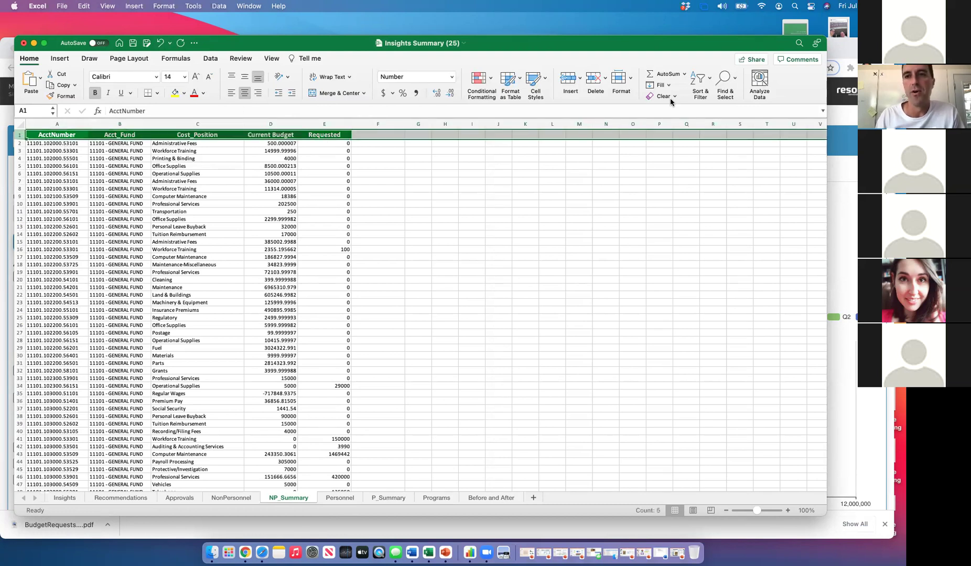
pyautogui.click(697, 81)
pyautogui.click(708, 138)
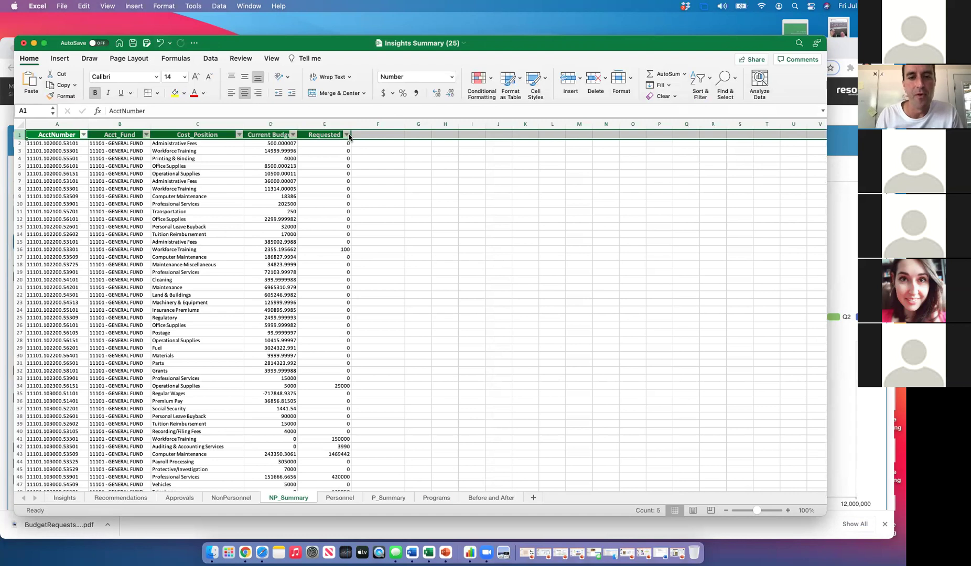
pyautogui.click(348, 135)
pyautogui.click(378, 265)
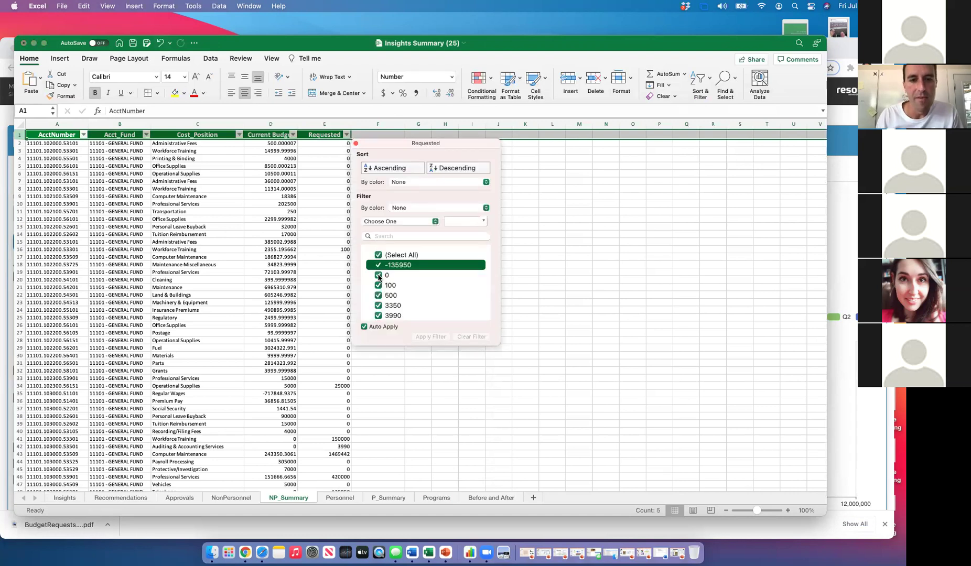
pyautogui.click(378, 276)
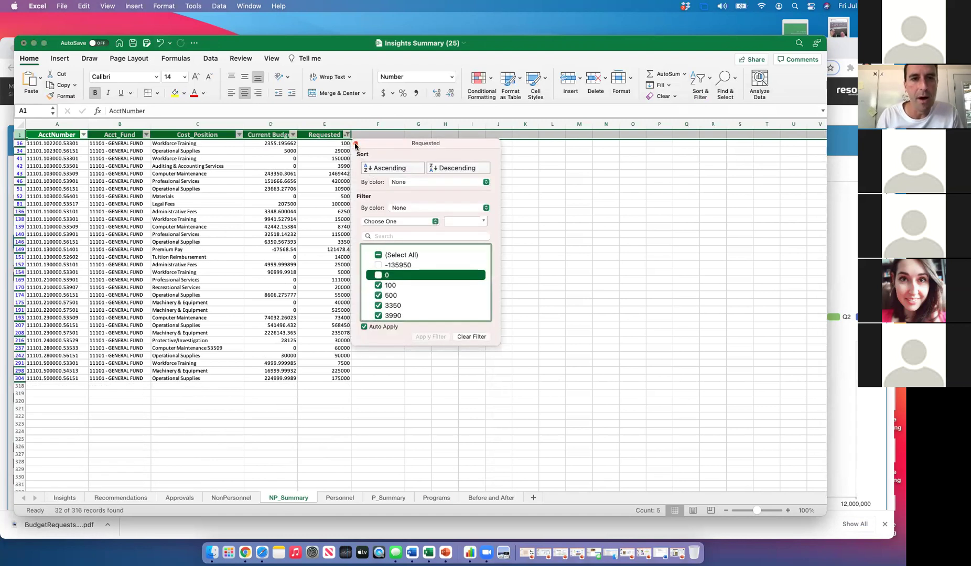
pyautogui.click(192, 146)
# Examine the first Workforce Training line across its account number, fund, cost position, current budget and requested amount.
pyautogui.click(179, 145)
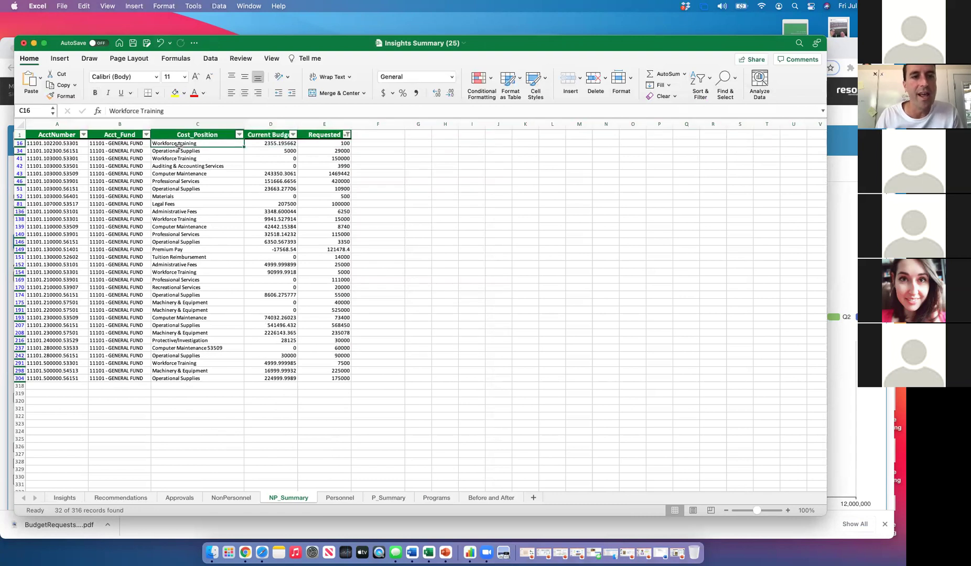
pyautogui.press('Right')
pyautogui.press('Left')
pyautogui.press('Left')
pyautogui.press('Left')
pyautogui.press('Right')
pyautogui.press('Right')
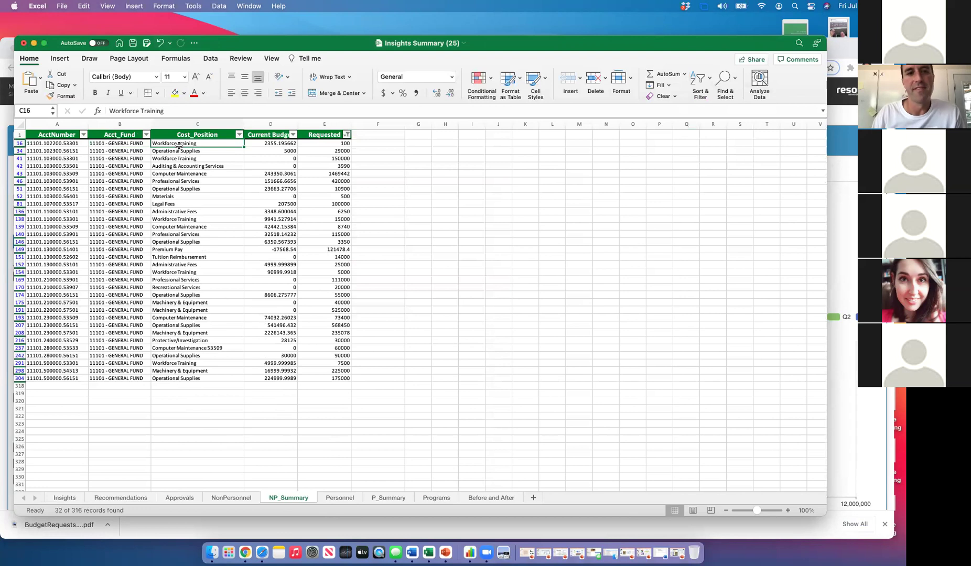
pyautogui.press('Right')
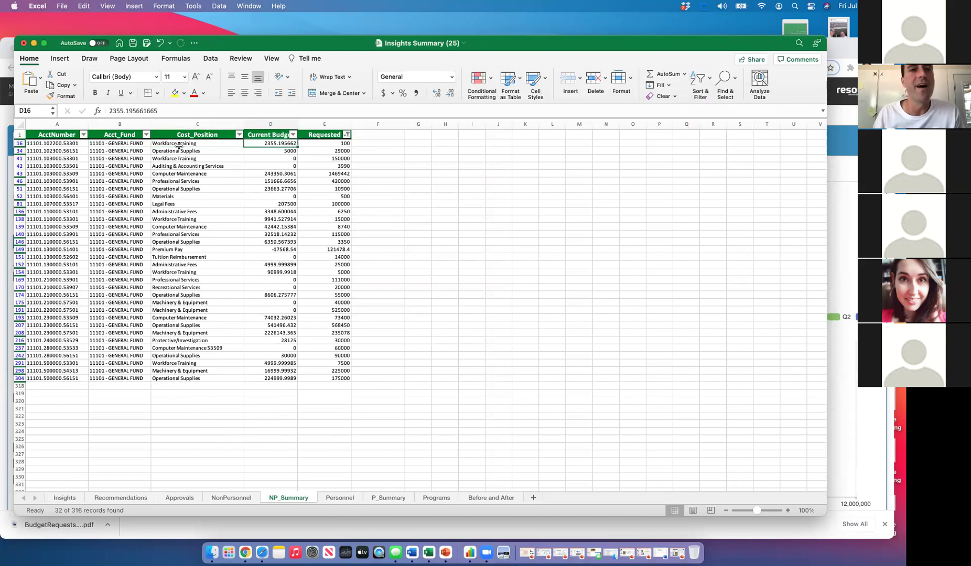
pyautogui.press('Right')
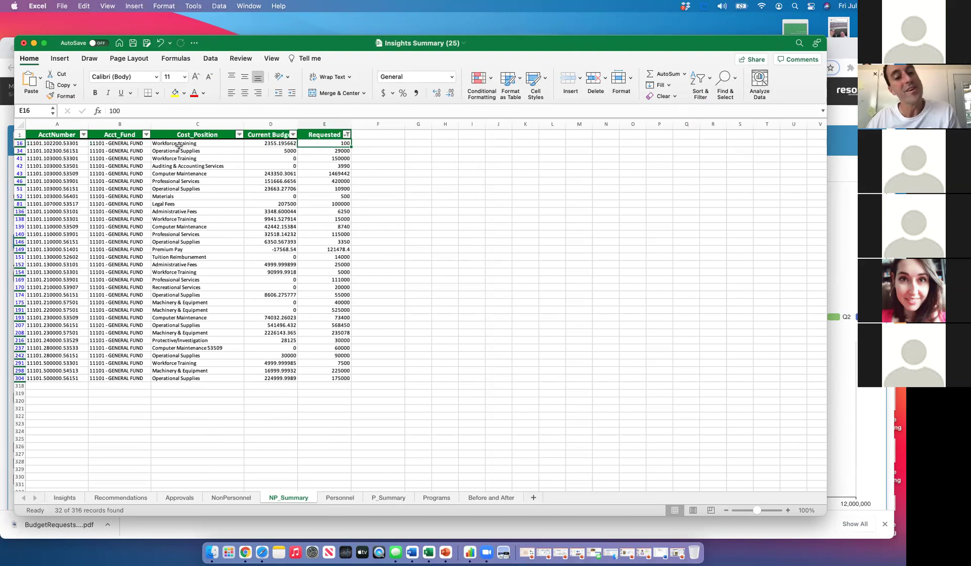
pyautogui.press('Left')
pyautogui.press('Left')
pyautogui.press('Left')
pyautogui.press('Left')
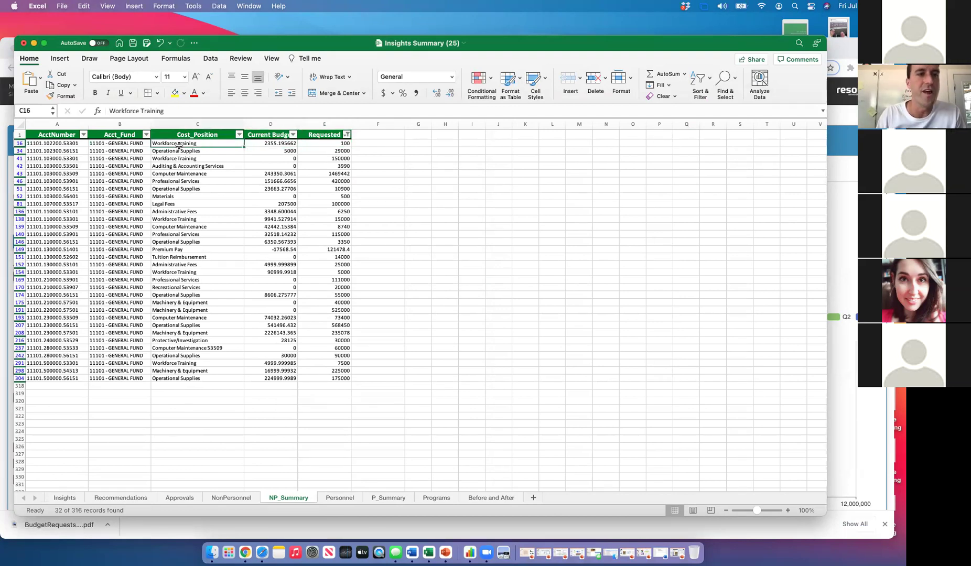
pyautogui.press('Right')
pyautogui.press('Right')
pyautogui.press('Right')
pyautogui.press('Right')
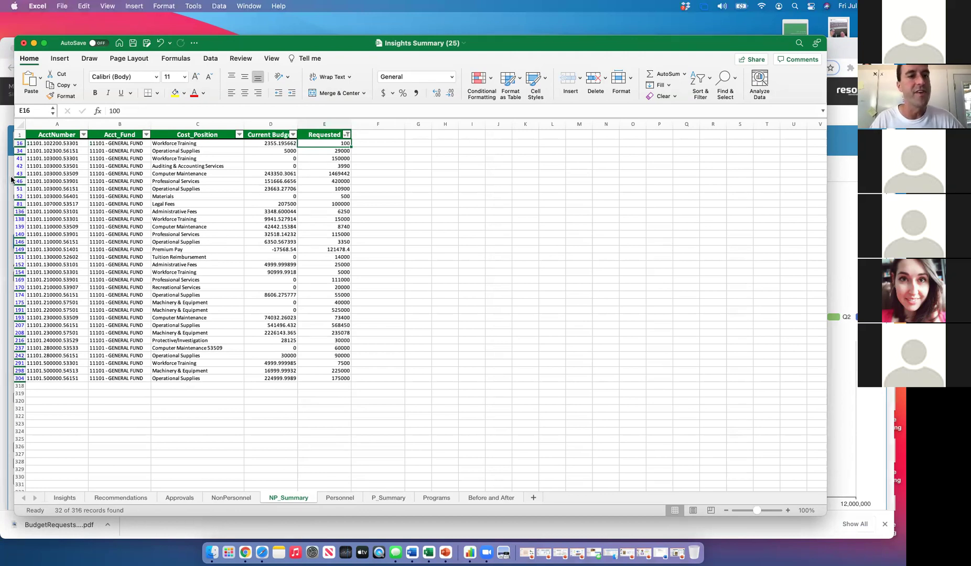
# Go through the following account lines and read the Computer Maintenance line across to its requested amount.
pyautogui.click(65, 152)
pyautogui.press('Down')
pyautogui.press('Down')
pyautogui.press('Down')
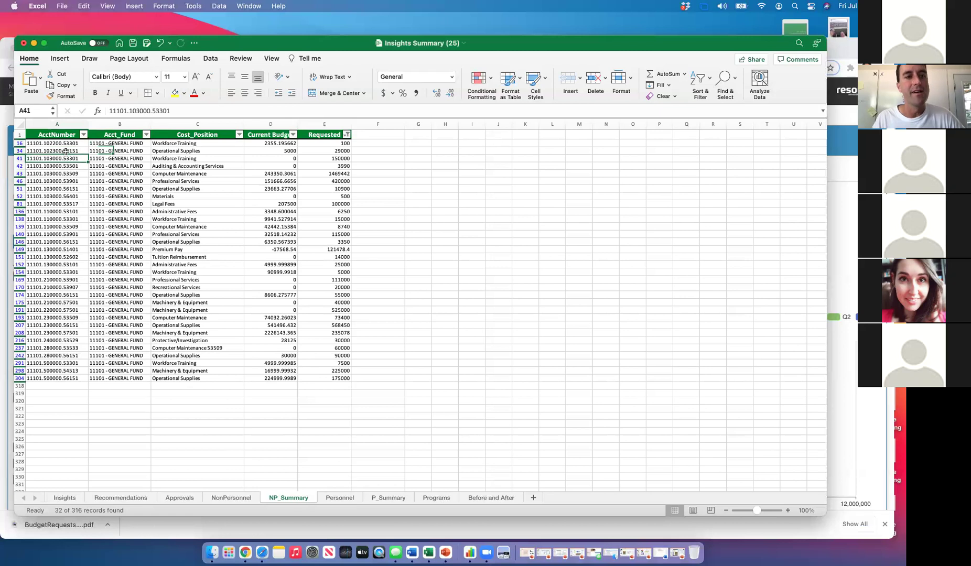
pyautogui.press('Right')
pyautogui.press('Right')
pyautogui.press('Right')
pyautogui.press('Right')
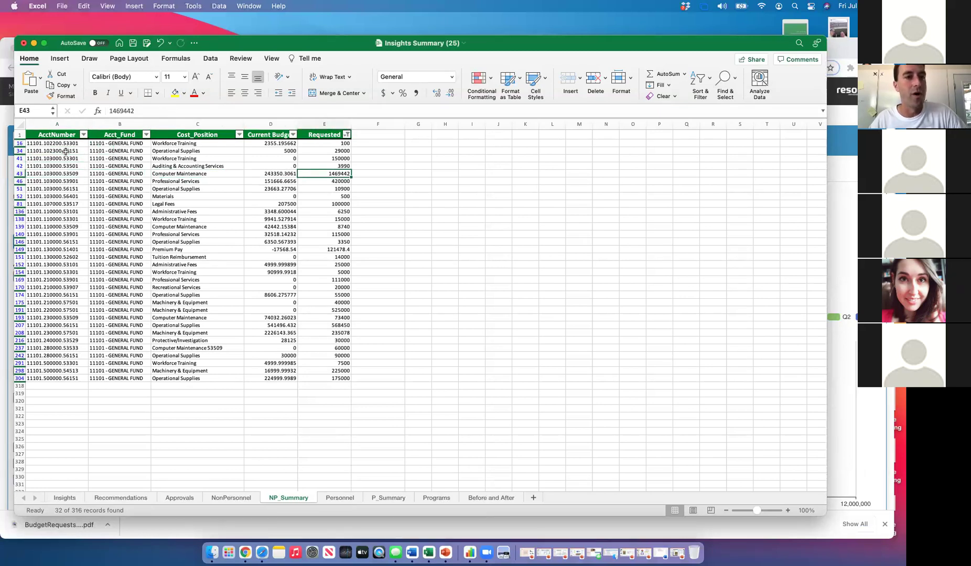
# Open the P_Summary sheet and compare the current budget and requested amount for Grants Officer-1.
pyautogui.click(387, 497)
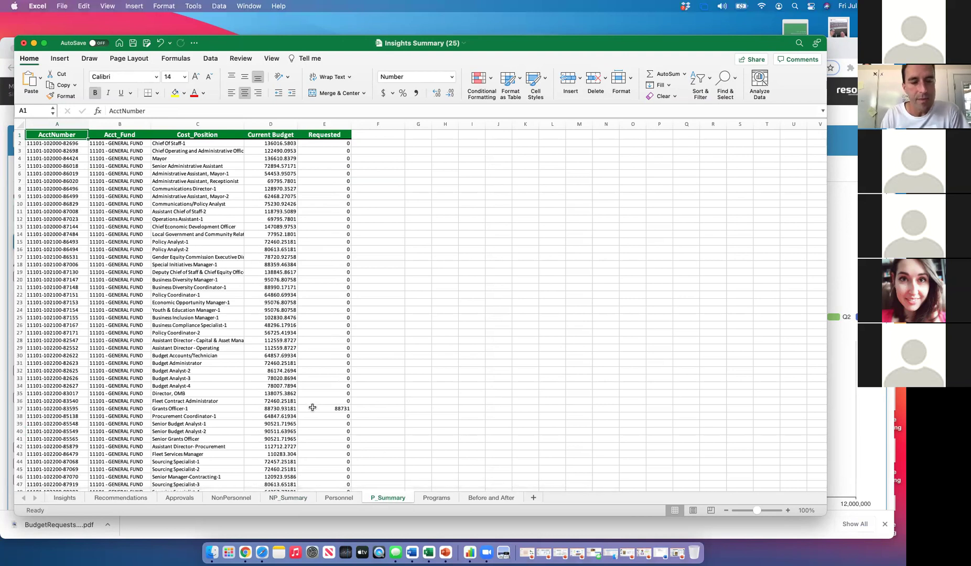
pyautogui.click(322, 407)
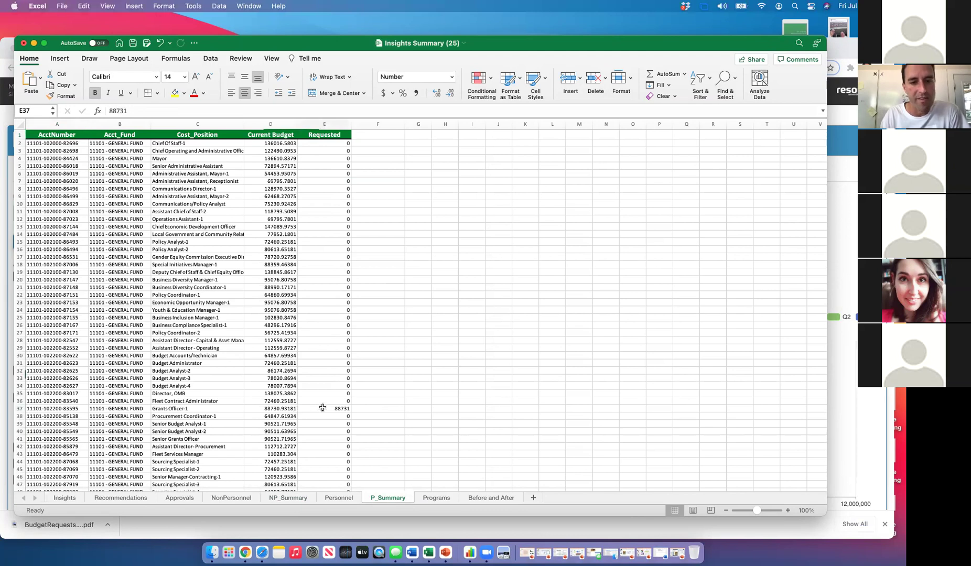
pyautogui.press('Left')
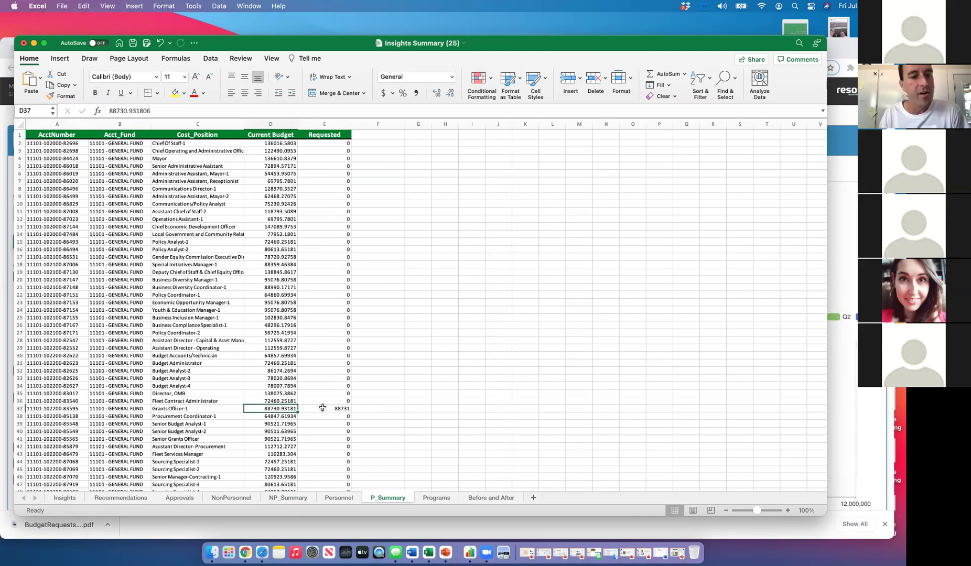
pyautogui.click(322, 407)
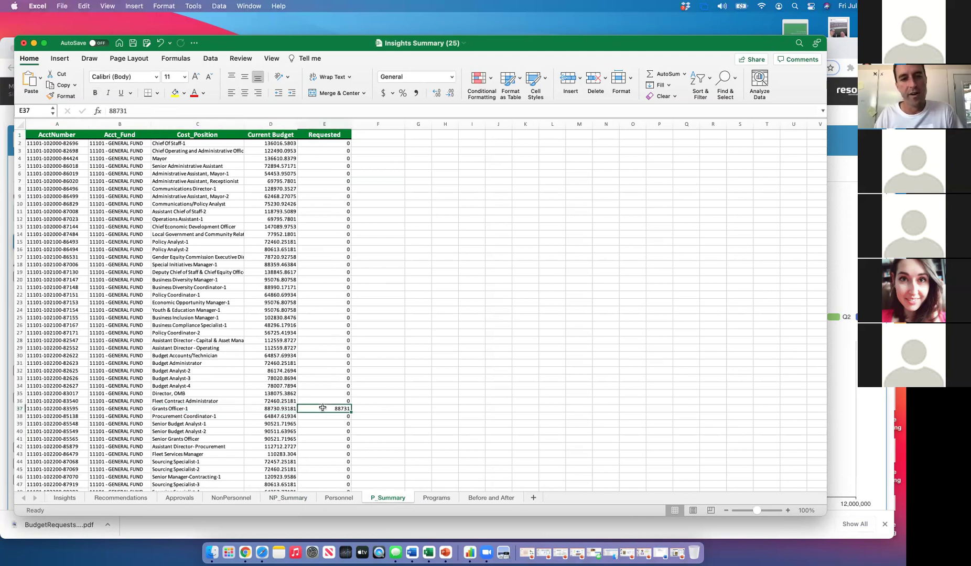
# Open the Programs sheet and filter the Request Name column to show only Current Budget.
pyautogui.click(435, 498)
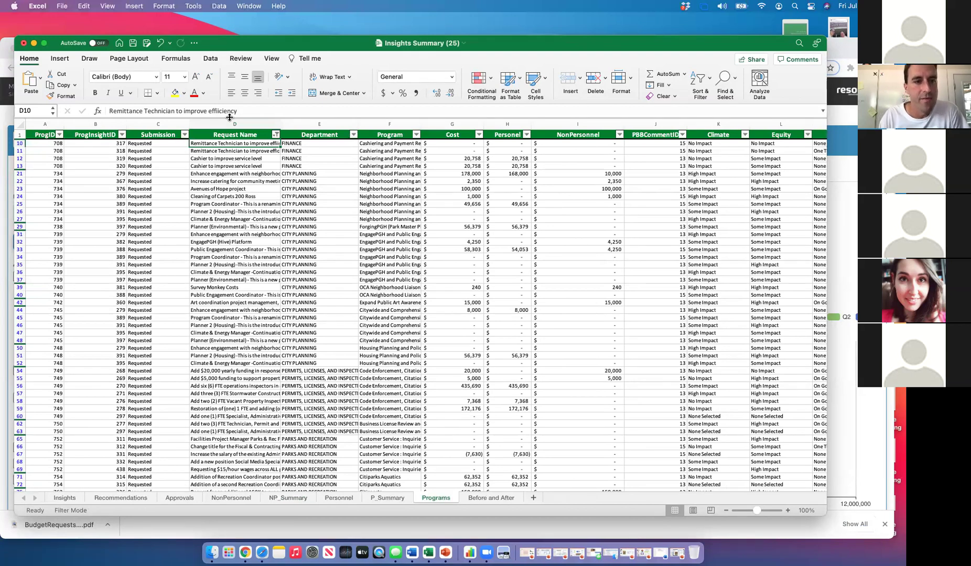
pyautogui.click(186, 135)
pyautogui.click(233, 135)
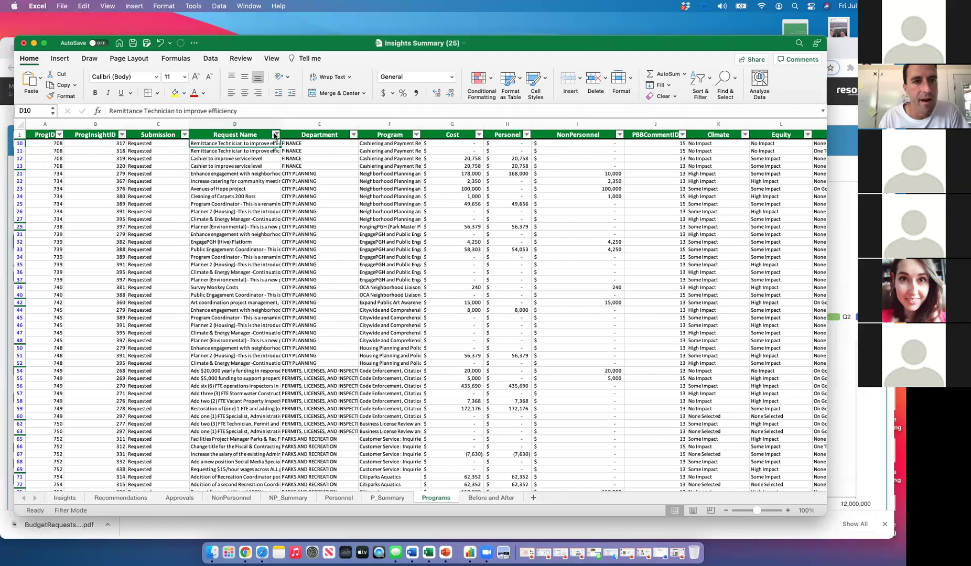
pyautogui.click(276, 136)
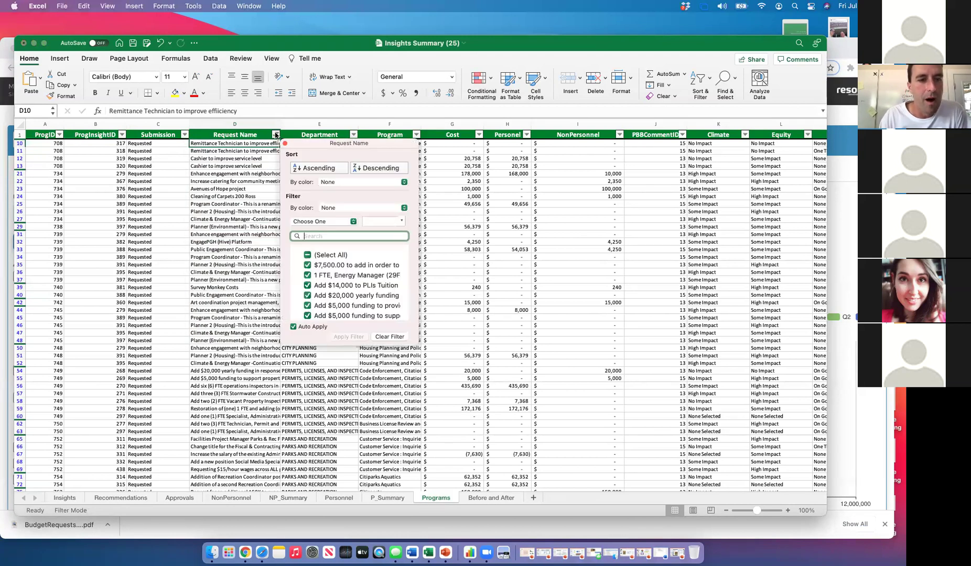
pyautogui.click(308, 255)
pyautogui.scroll(-3, 325, 286)
pyautogui.scroll(3, 326, 290)
pyautogui.click(308, 256)
pyautogui.scroll(-5, 325, 280)
pyautogui.scroll(-10, 326, 282)
pyautogui.scroll(-5, 323, 283)
pyautogui.click(309, 287)
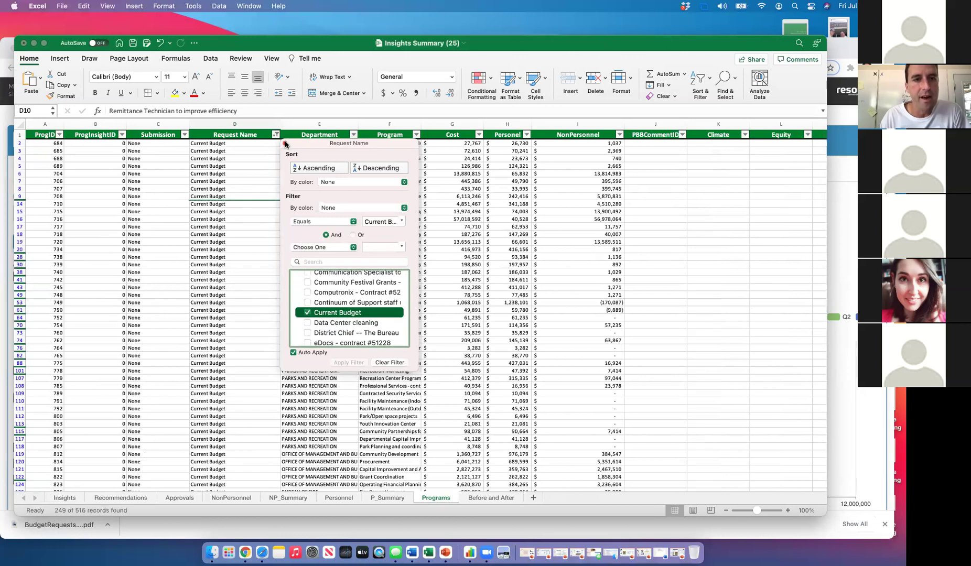
pyautogui.click(285, 143)
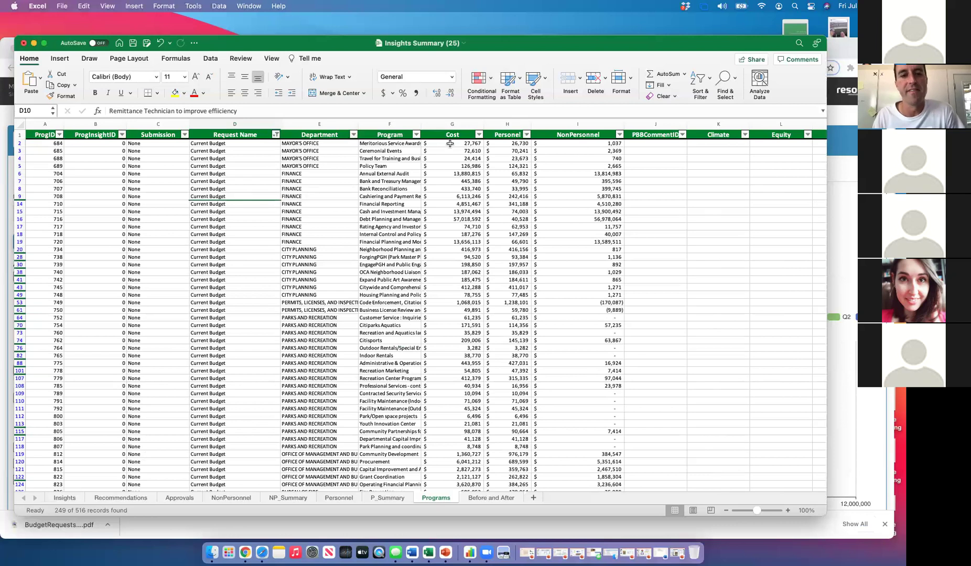
# Change the Request Name filter to include every request except Current Budget.
pyautogui.click(276, 135)
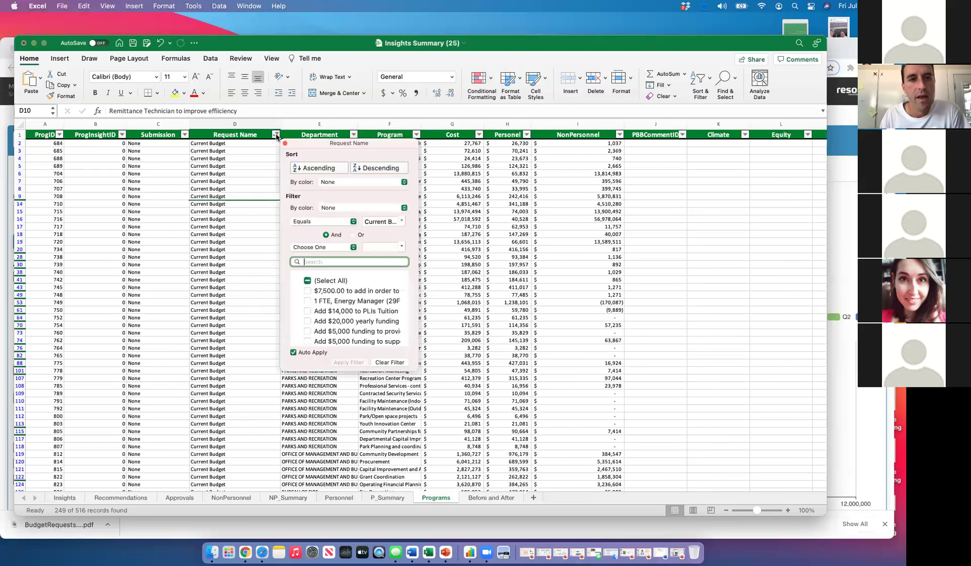
pyautogui.click(308, 281)
pyautogui.scroll(-5, 321, 322)
pyautogui.scroll(-10, 321, 321)
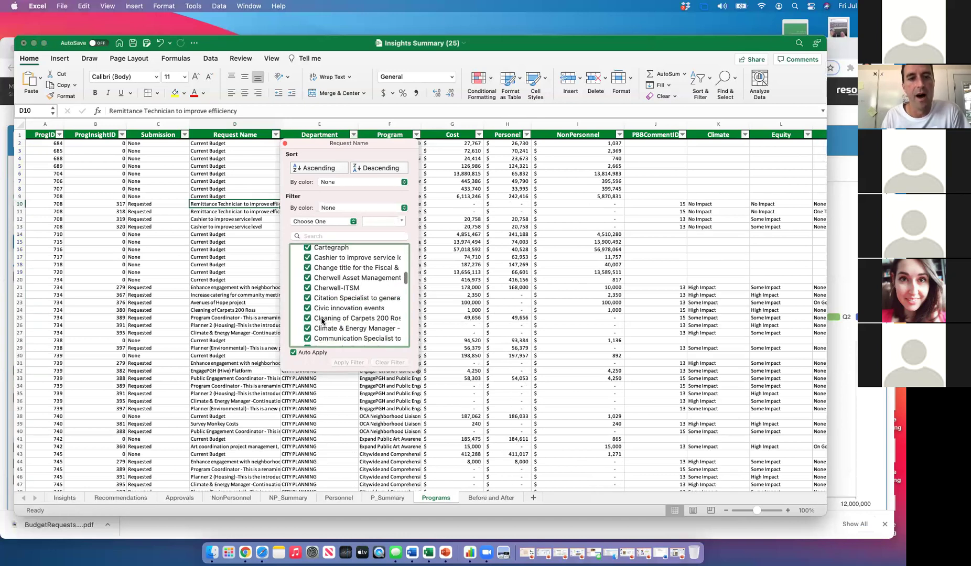
pyautogui.scroll(-1, 322, 321)
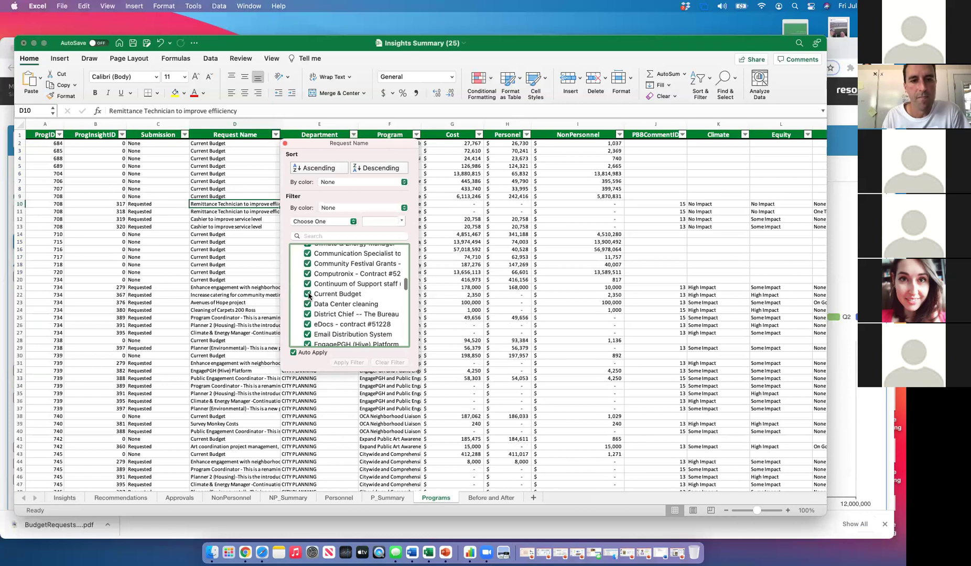
pyautogui.click(308, 294)
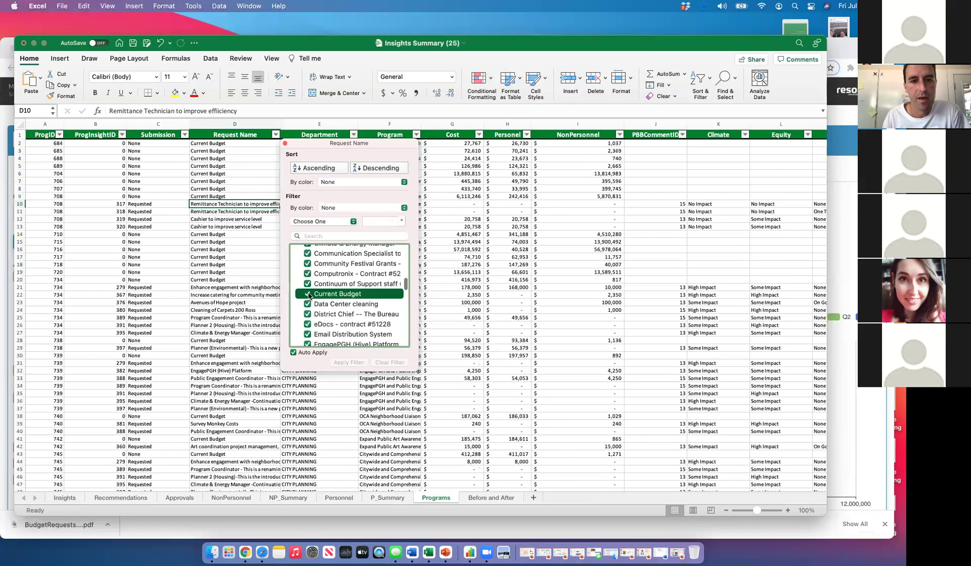
pyautogui.click(285, 144)
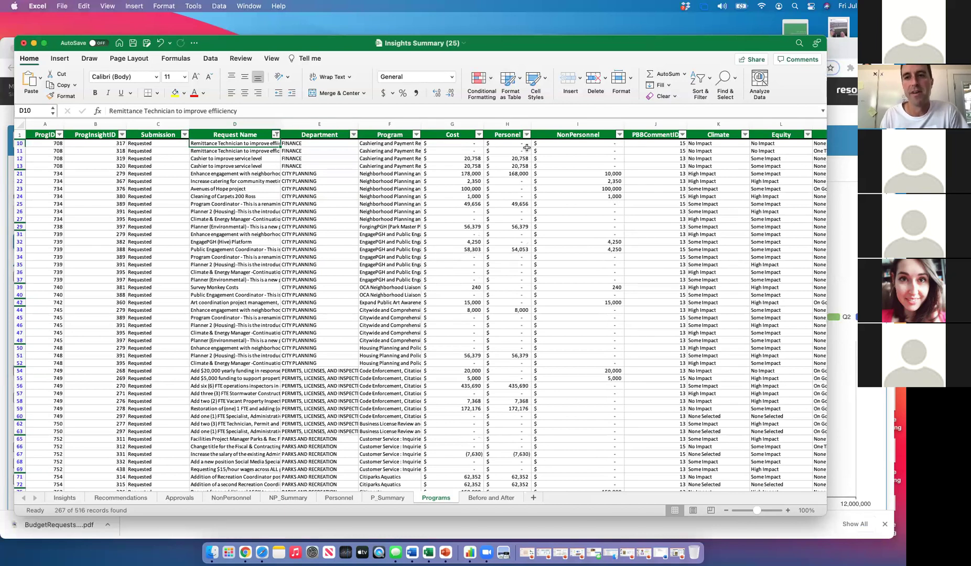
# Examine the climate, equity, timing and scoring columns of the filtered requests on the Programs sheet.
pyautogui.hscroll(10, 611, 168)
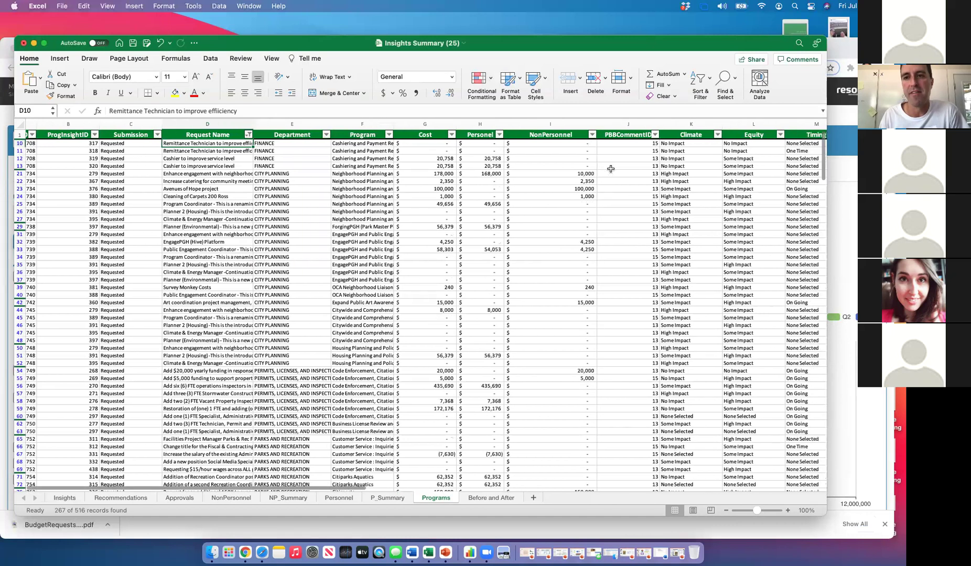
pyautogui.hscroll(3, 611, 168)
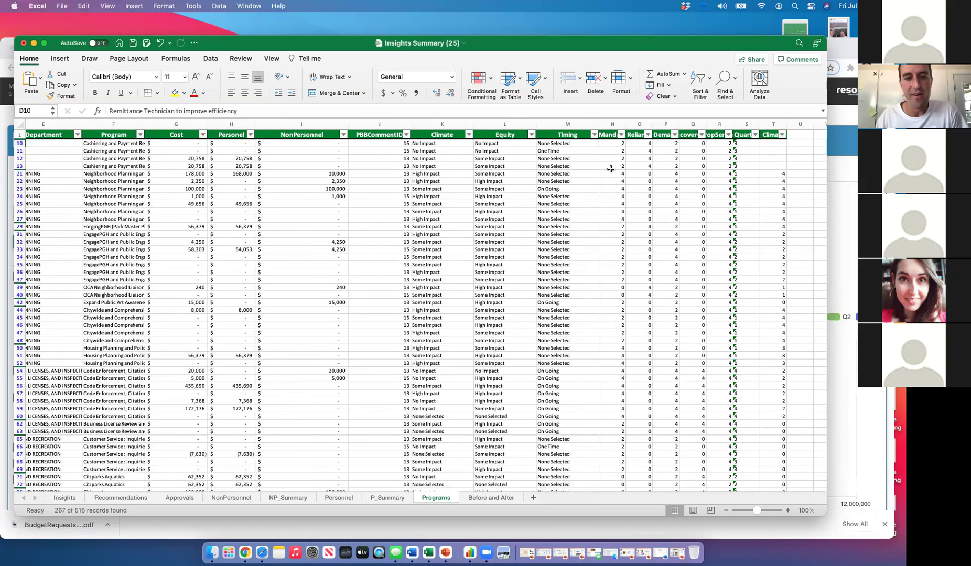
# Open the Before and After sheet and go through its column headings from ProgID to Var 2021-22.
pyautogui.click(490, 498)
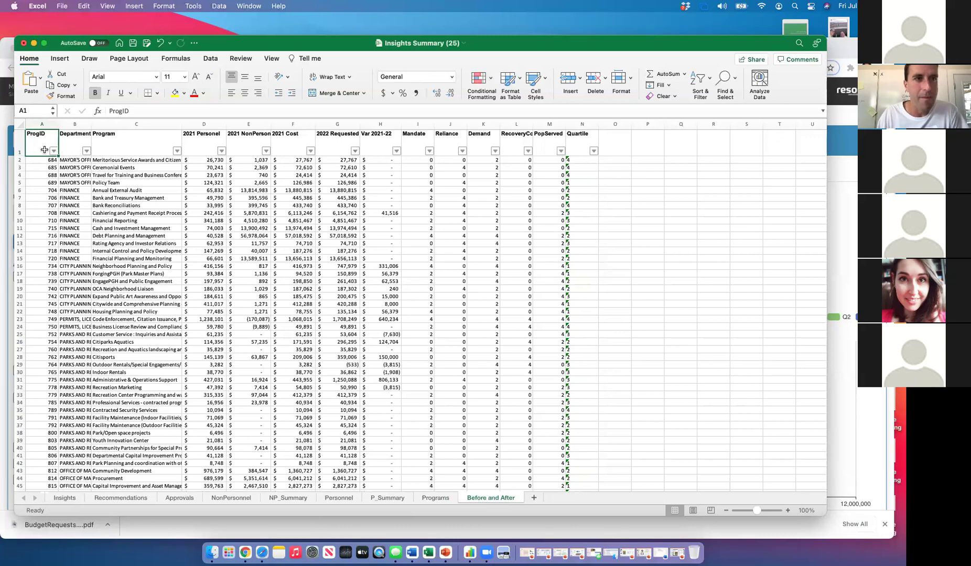
pyautogui.press('Right')
pyautogui.press('Right')
pyautogui.press('Right')
pyautogui.press('Right')
pyautogui.press('Right')
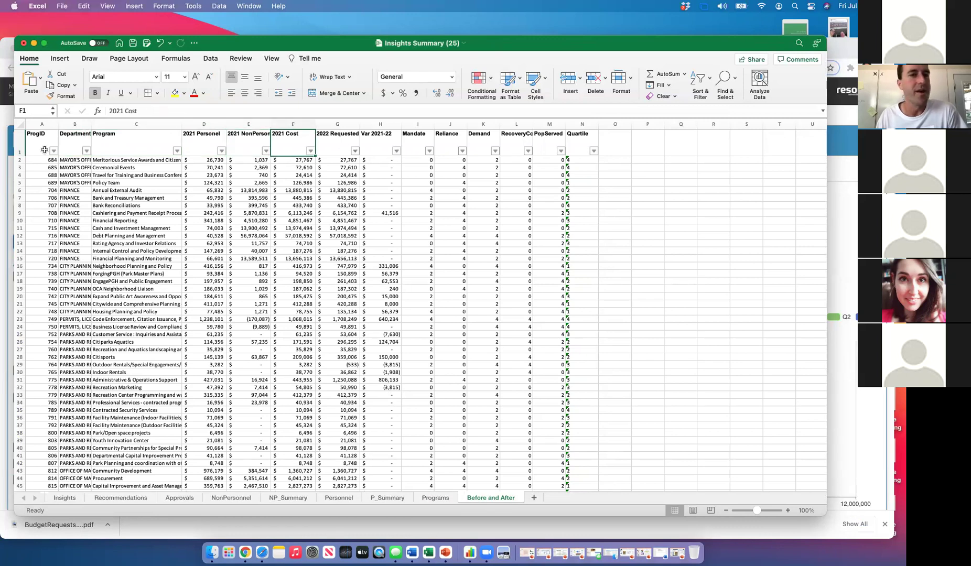
pyautogui.press('Right')
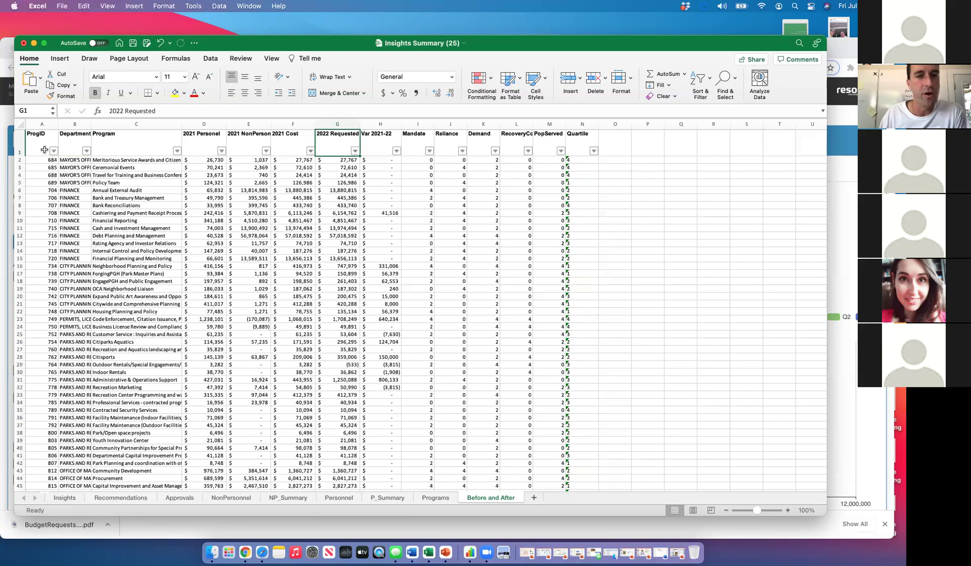
pyautogui.press('Right')
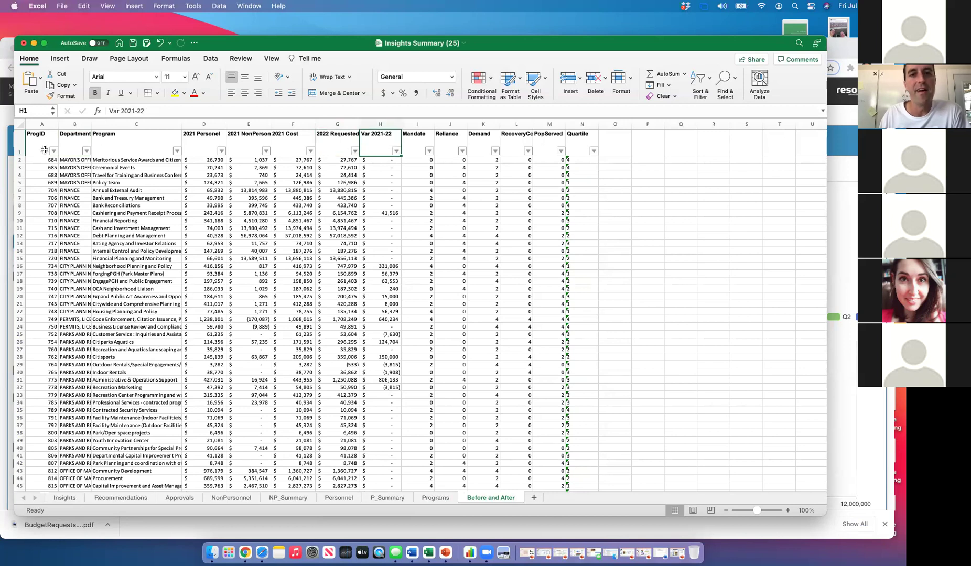
# Go through the scoring column headings from Mandate to Quartile on the Before and After sheet.
pyautogui.press('Right')
pyautogui.press('Right')
pyautogui.press('Right')
pyautogui.press('Right')
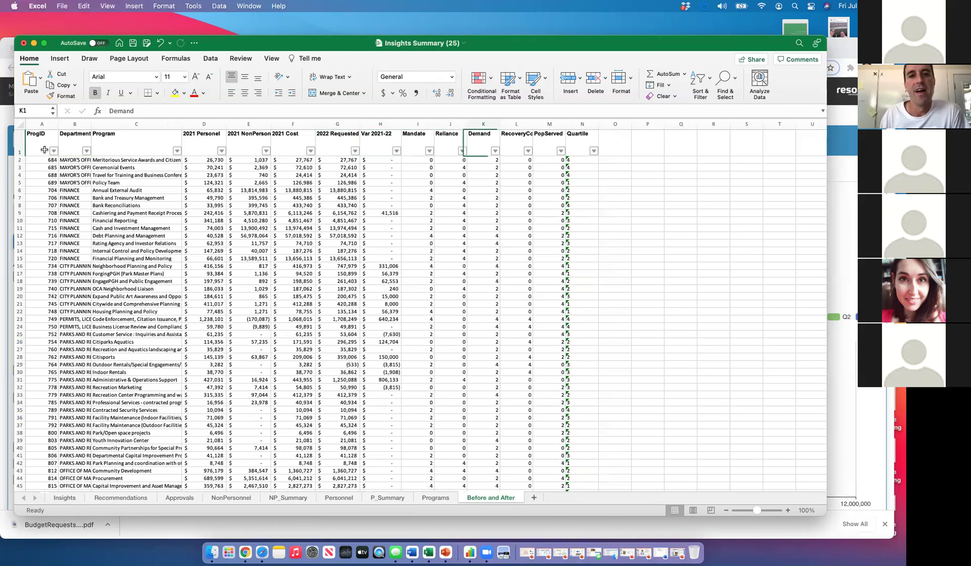
pyautogui.press('Right')
pyautogui.press('Right')
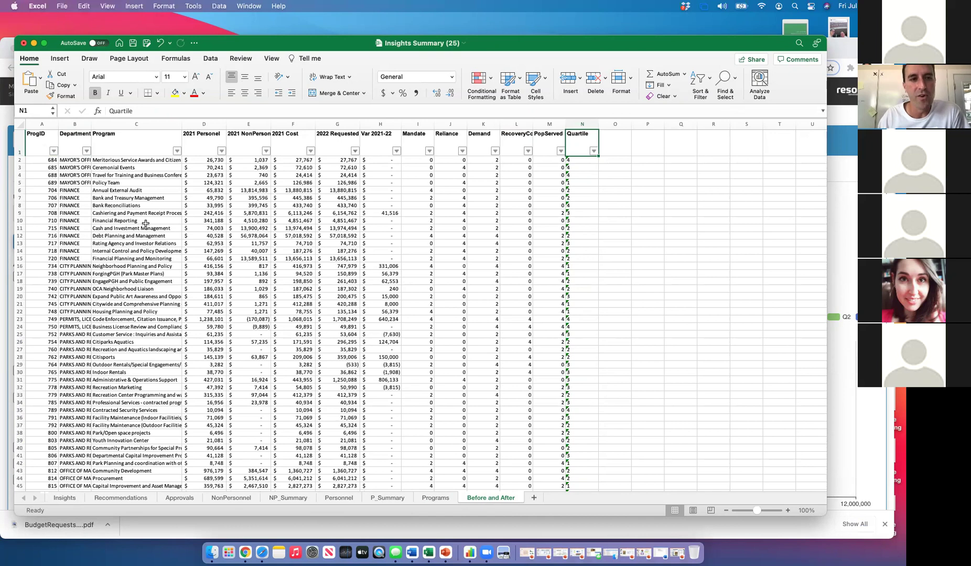
# Filter the Department column of the Before and After sheet to show only CITY PLANNING.
pyautogui.click(86, 150)
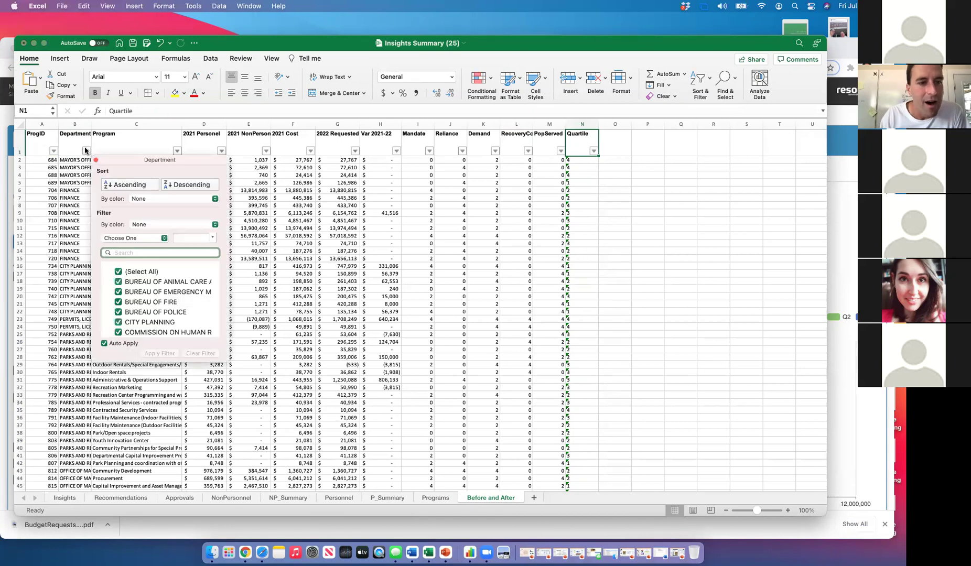
pyautogui.click(119, 272)
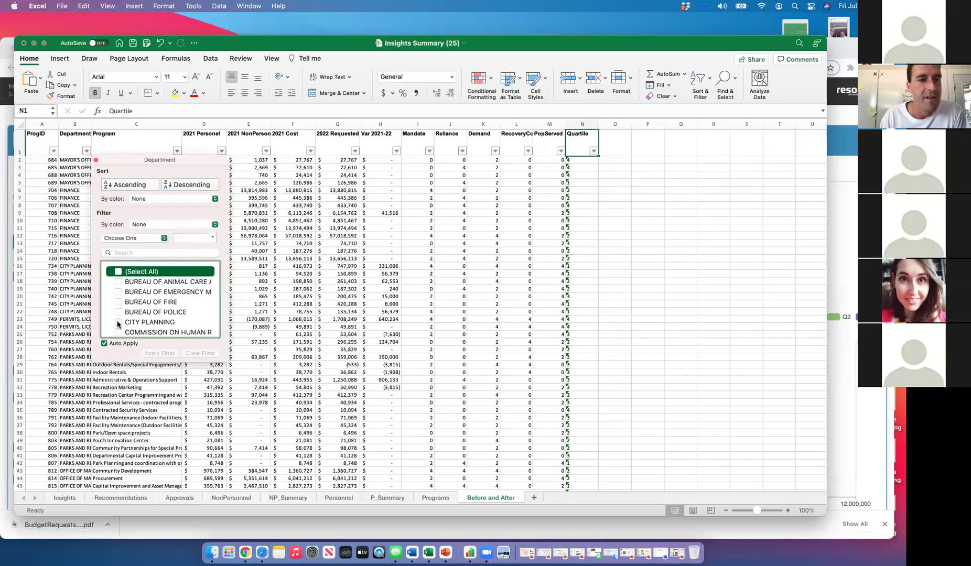
pyautogui.scroll(-3, 118, 324)
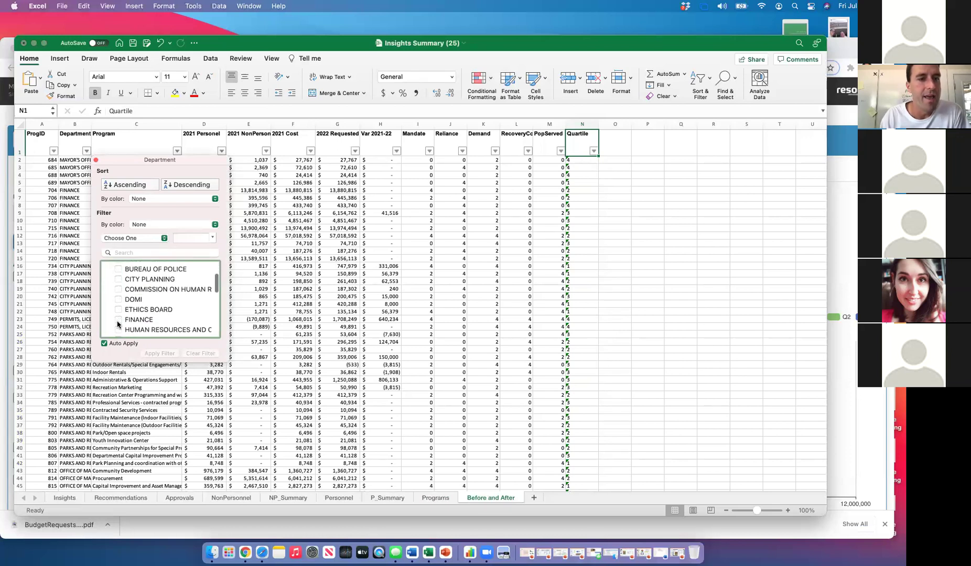
pyautogui.click(119, 280)
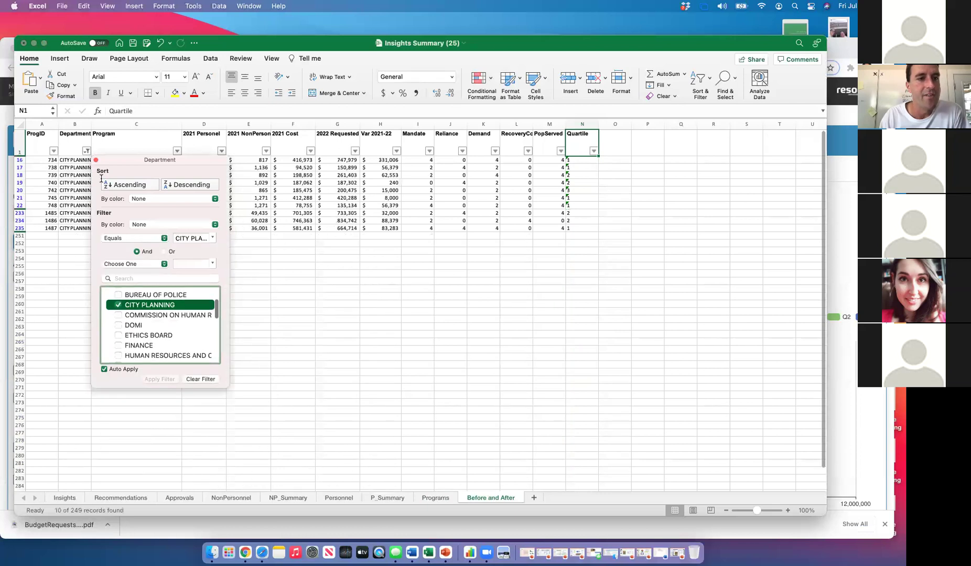
pyautogui.click(96, 160)
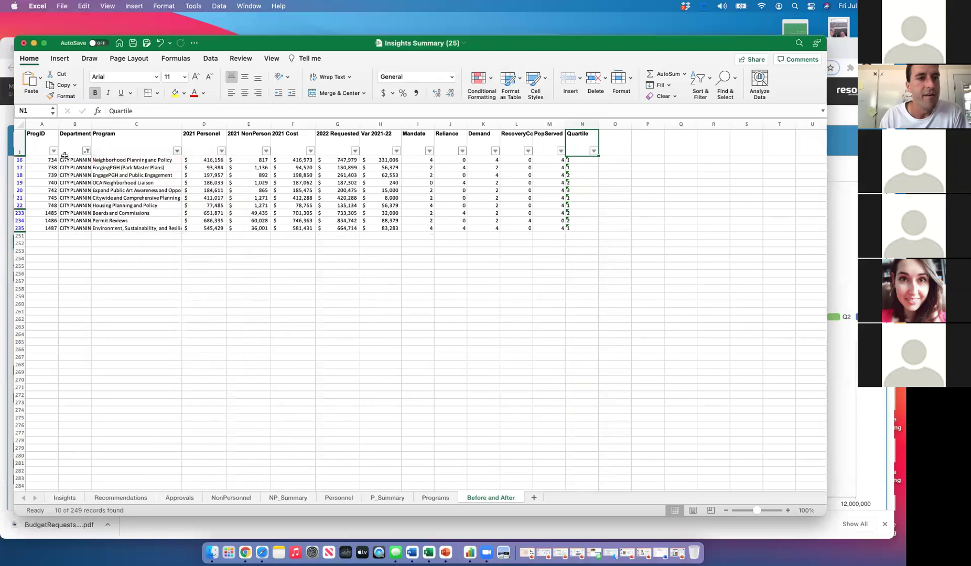
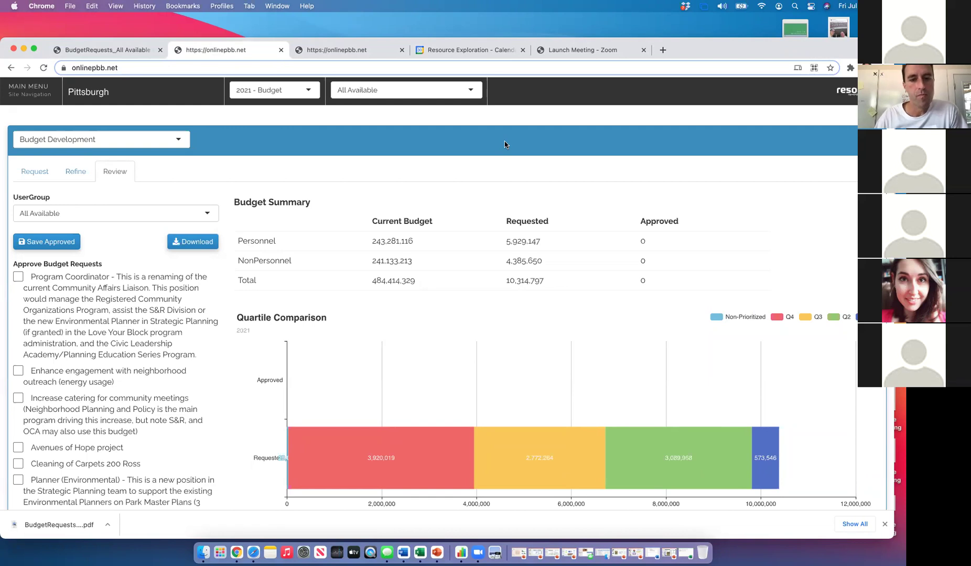
# Switch to the Insights Summary workbook in Excel and look over the NP_Summary, Personnel and P_Summary sheets.
pyautogui.click(685, 556)
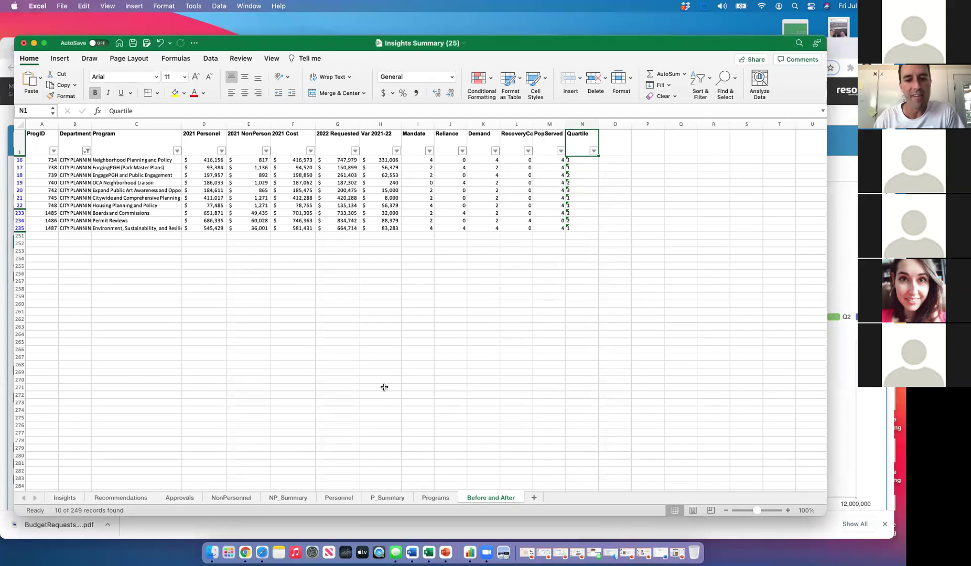
pyautogui.click(288, 498)
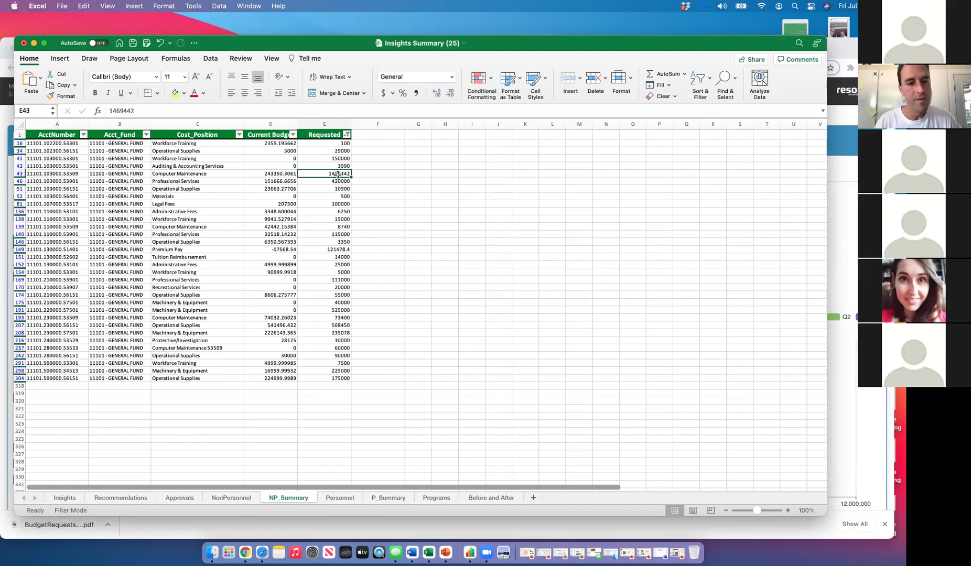
pyautogui.click(340, 497)
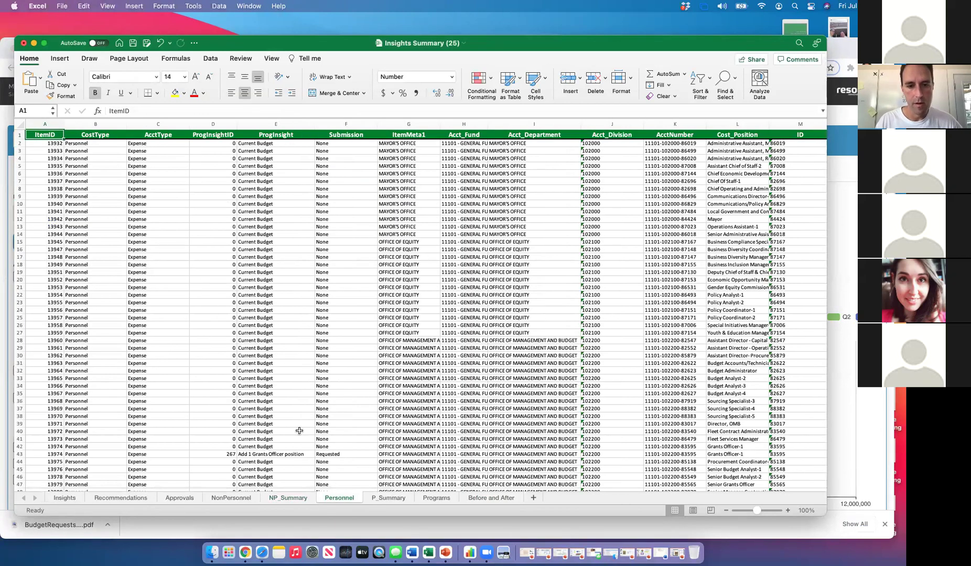
pyautogui.click(386, 498)
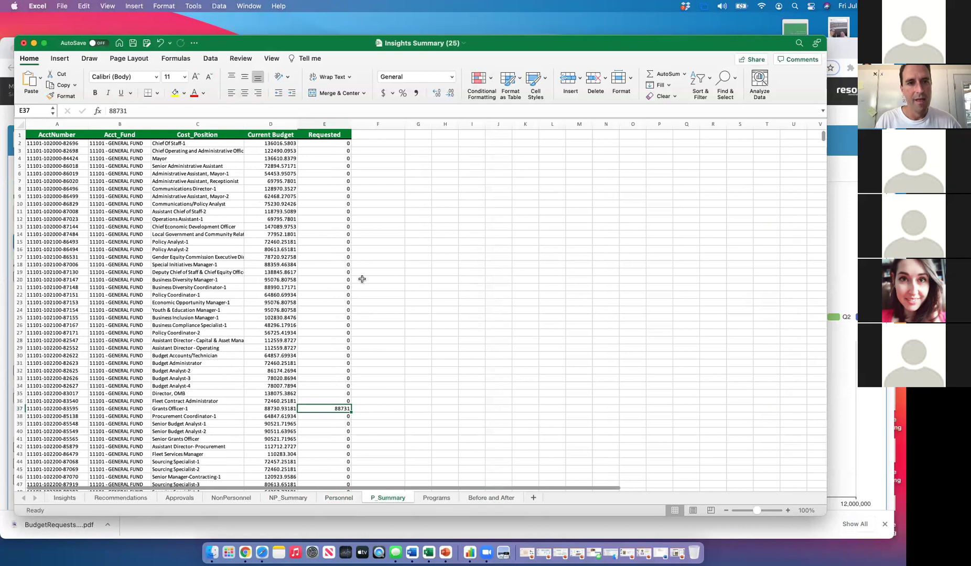
pyautogui.scroll(-3, 167, 229)
pyautogui.scroll(3, 194, 218)
# Read the Operations Assistant-1 line on P_Summary across from its account number to its current budget.
pyautogui.click(194, 219)
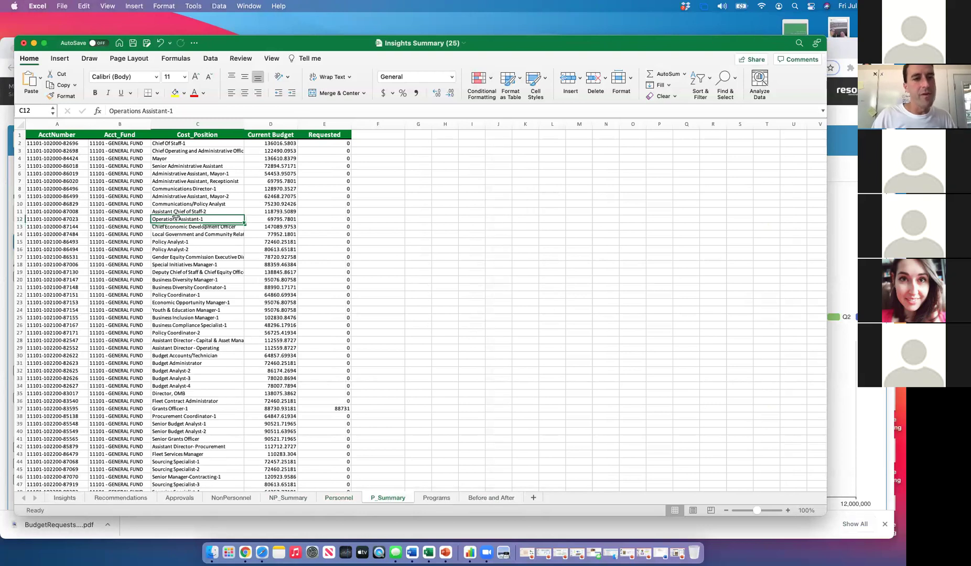
pyautogui.click(74, 216)
pyautogui.press('Right')
pyautogui.press('Right')
pyautogui.press('Right')
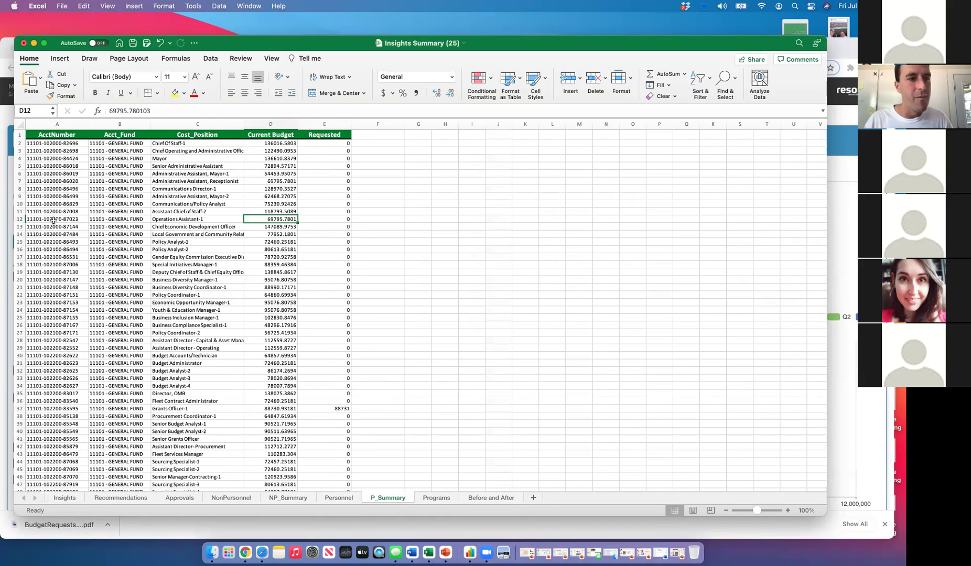
pyautogui.press('Left')
pyautogui.press('Left')
pyautogui.press('Left')
# Go down the Cost_Position column to Policy Analyst-1 and read its current budget.
pyautogui.click(182, 220)
pyautogui.press('Down')
pyautogui.press('Down')
pyautogui.press('Down')
pyautogui.press('Right')
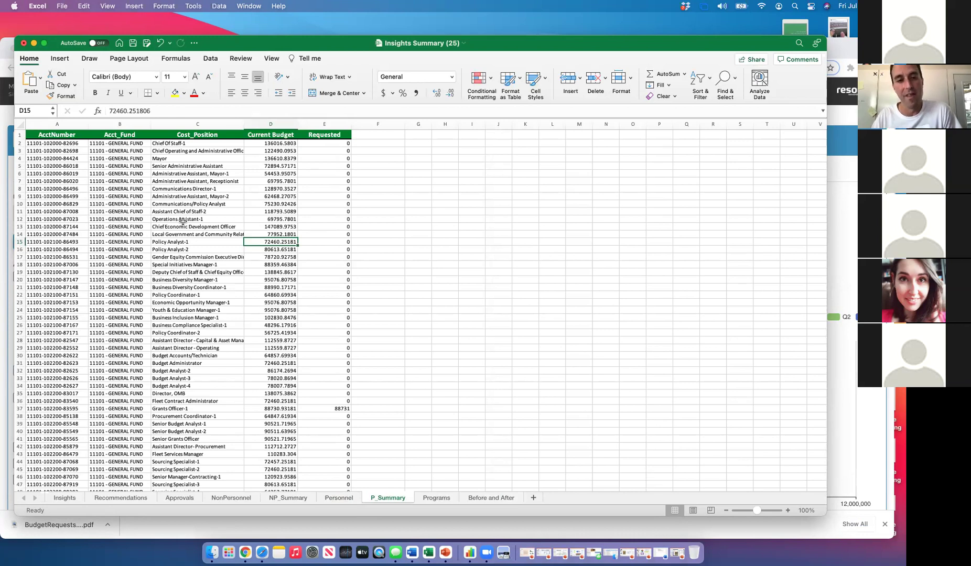
pyautogui.click(190, 248)
pyautogui.press('Up')
pyautogui.press('Right')
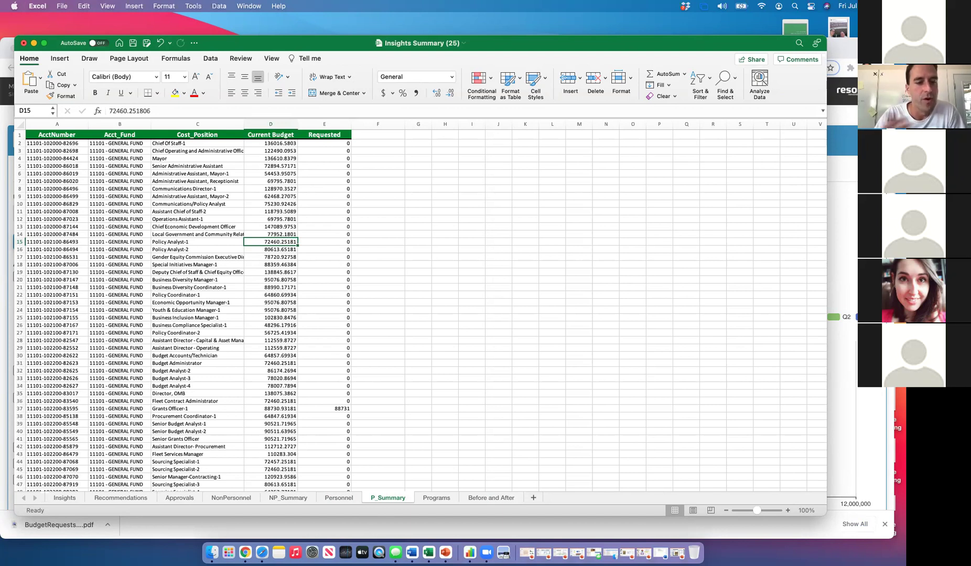
# Switch to the budgeting site in Chrome, search the Request programs for "engineer" and start a budget request for Construction Plan Review.
pyautogui.click(154, 529)
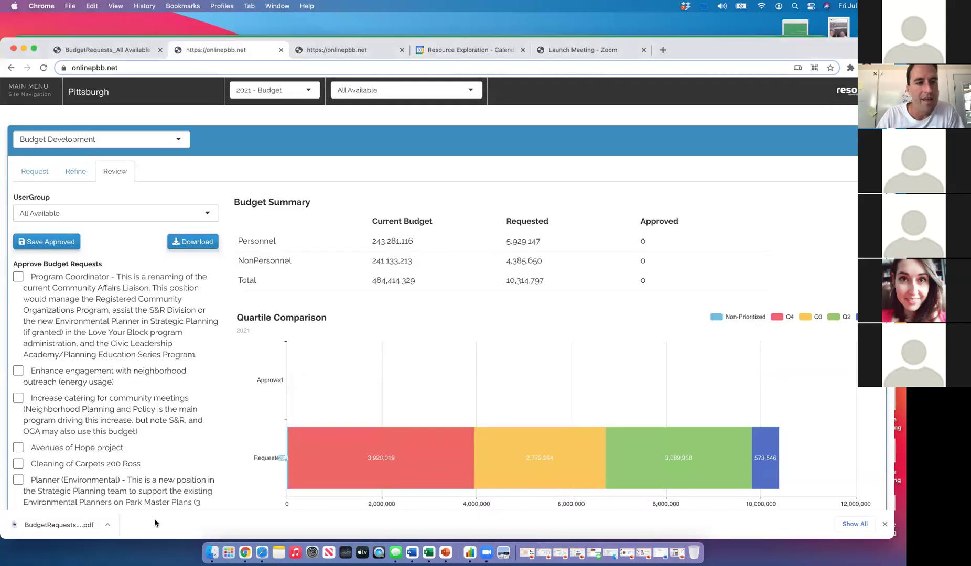
pyautogui.click(32, 179)
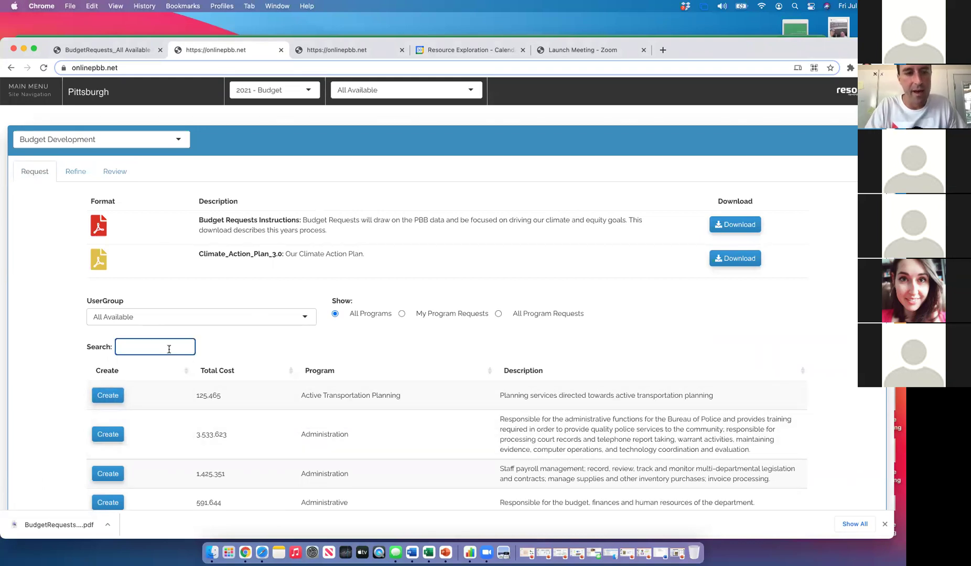
pyautogui.write('e')
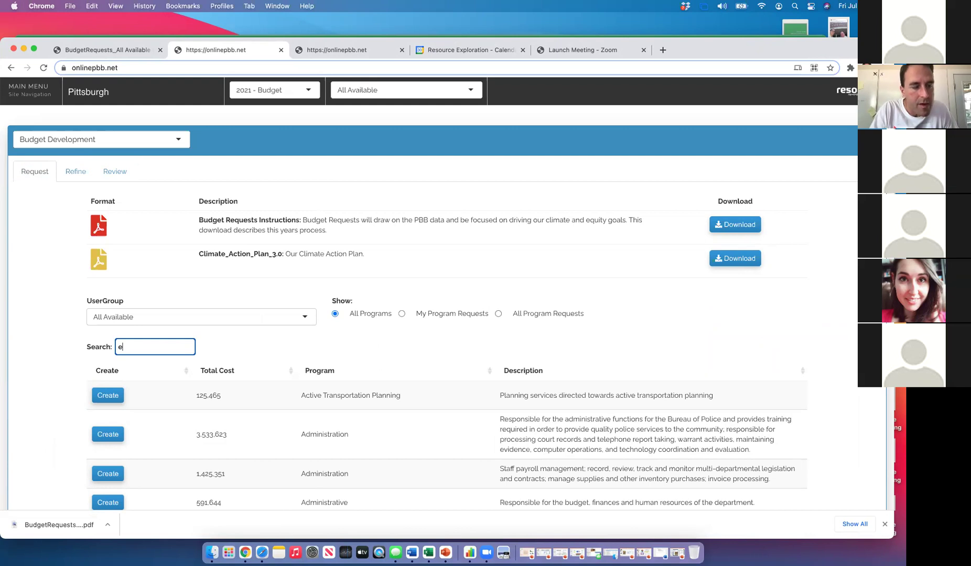
pyautogui.write('ngineer')
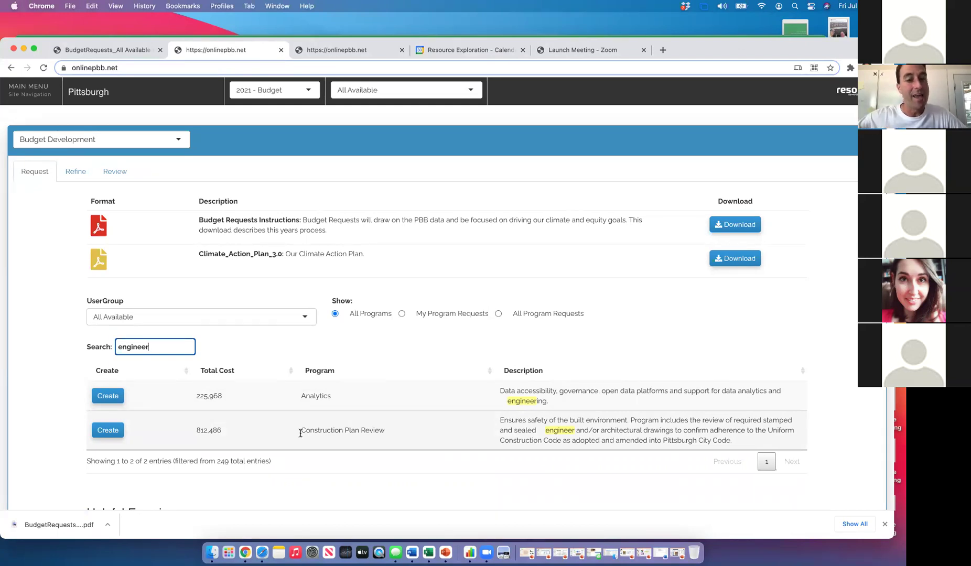
pyautogui.click(111, 431)
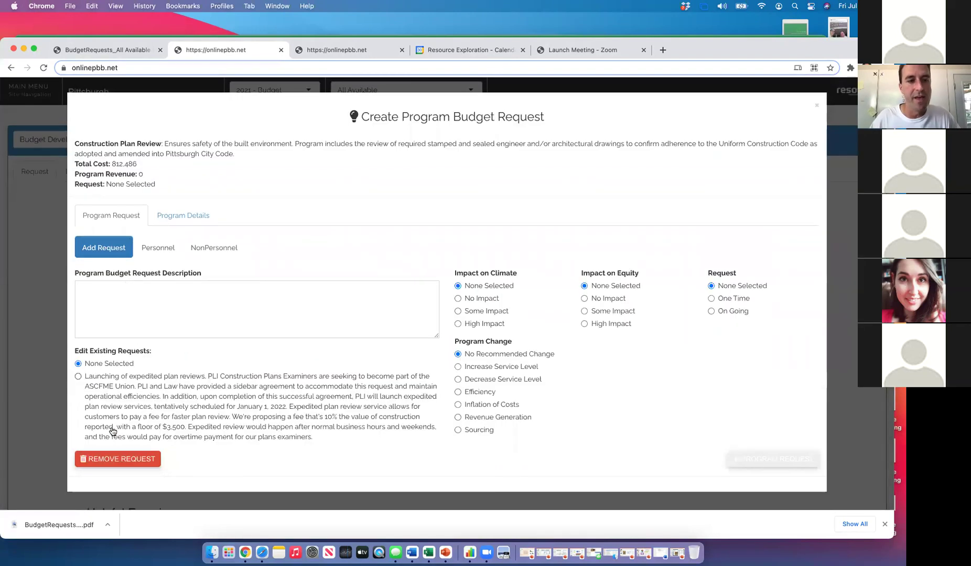
# Enter the request description "We have programmed in a major highway project etc. and we're staffing up with project managers".
pyautogui.click(287, 300)
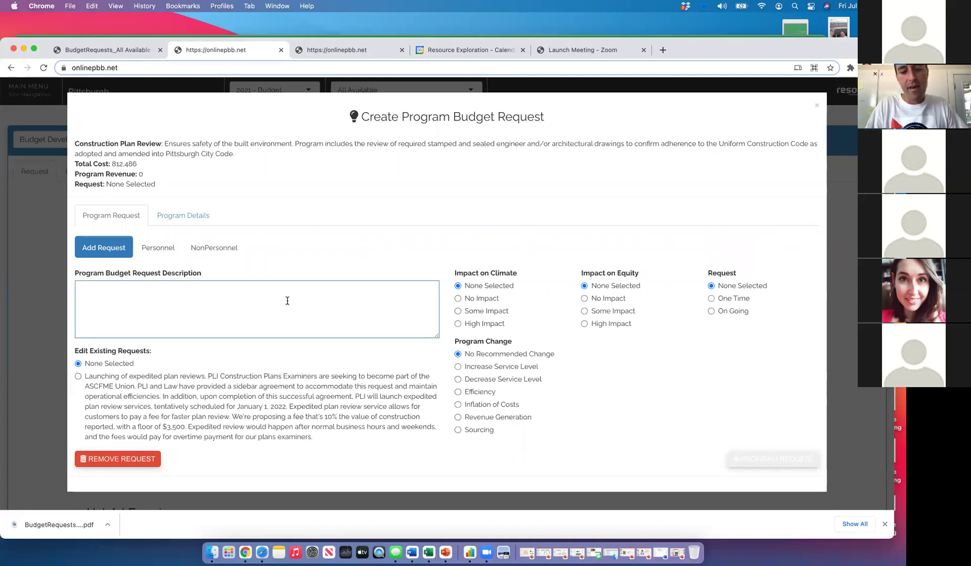
pyautogui.write('We have')
pyautogui.press('BackSpace')
pyautogui.press('BackSpace')
pyautogui.press('BackSpace')
pyautogui.press('BackSpace')
pyautogui.write('have programmed in a major ')
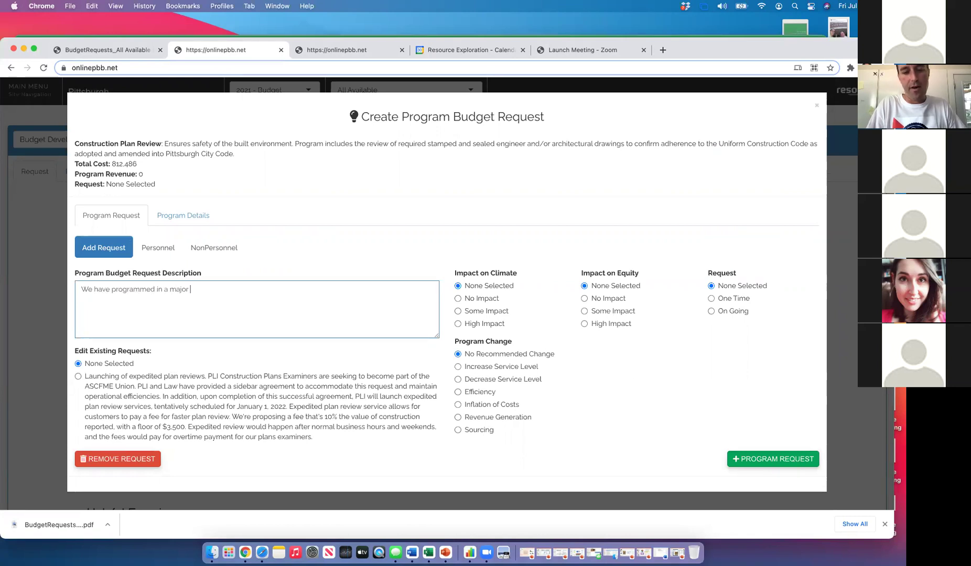
pyautogui.write('highway ')
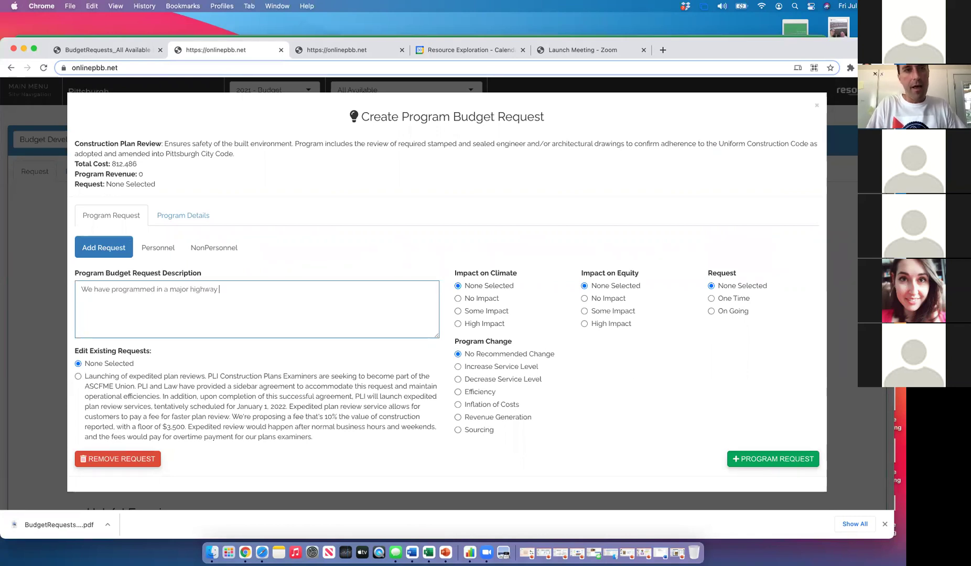
pyautogui.write('project ')
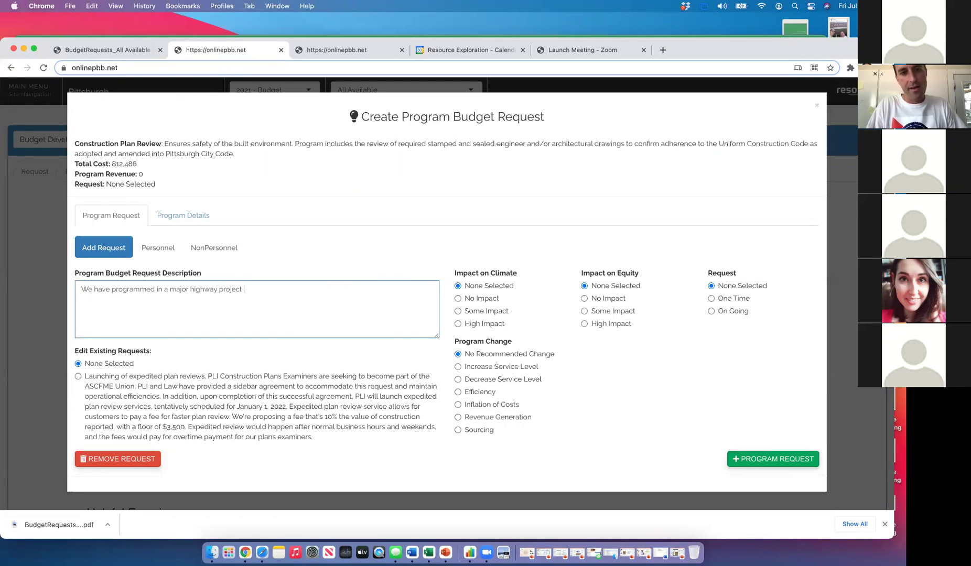
pyautogui.write("etc. and we're staffing")
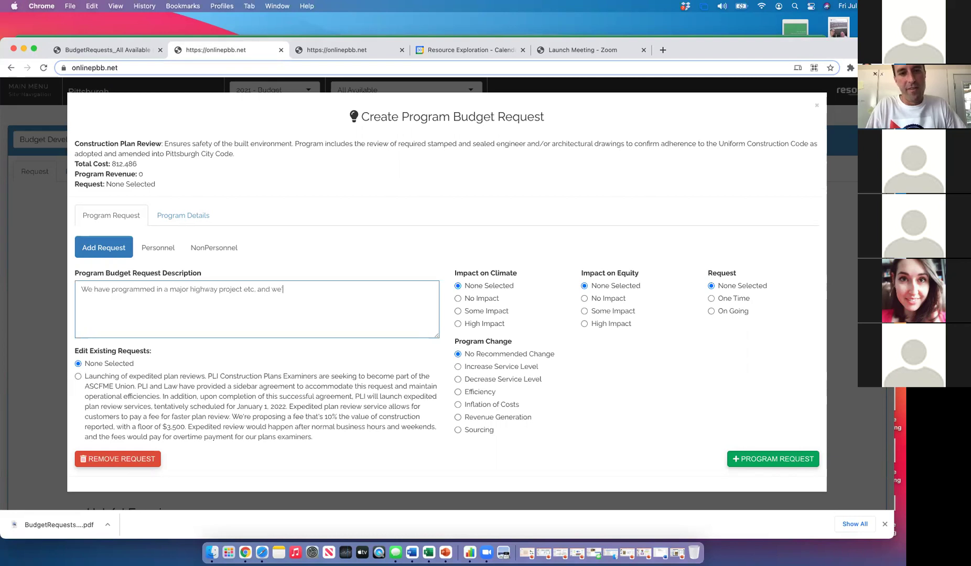
pyautogui.write(' up wi')
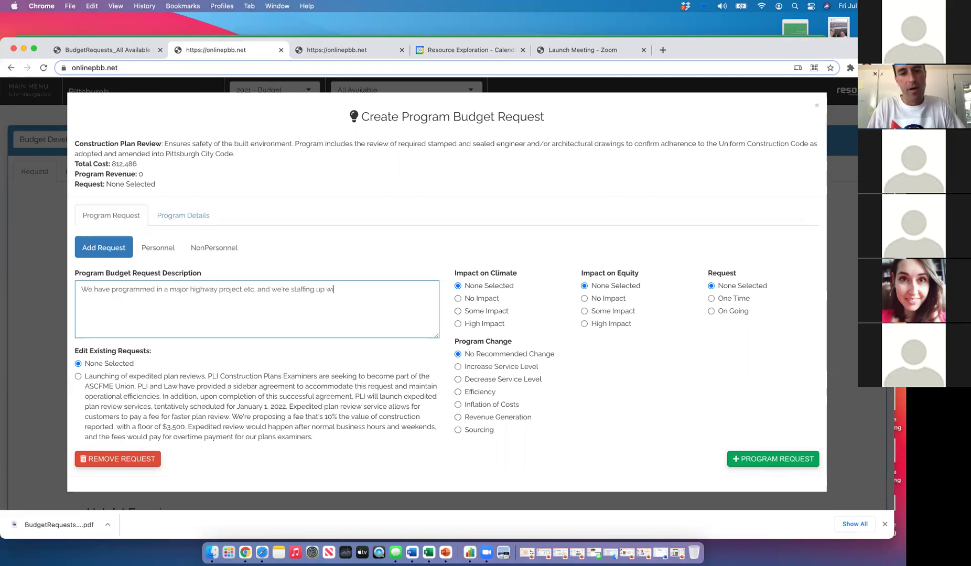
pyautogui.write('th project managers')
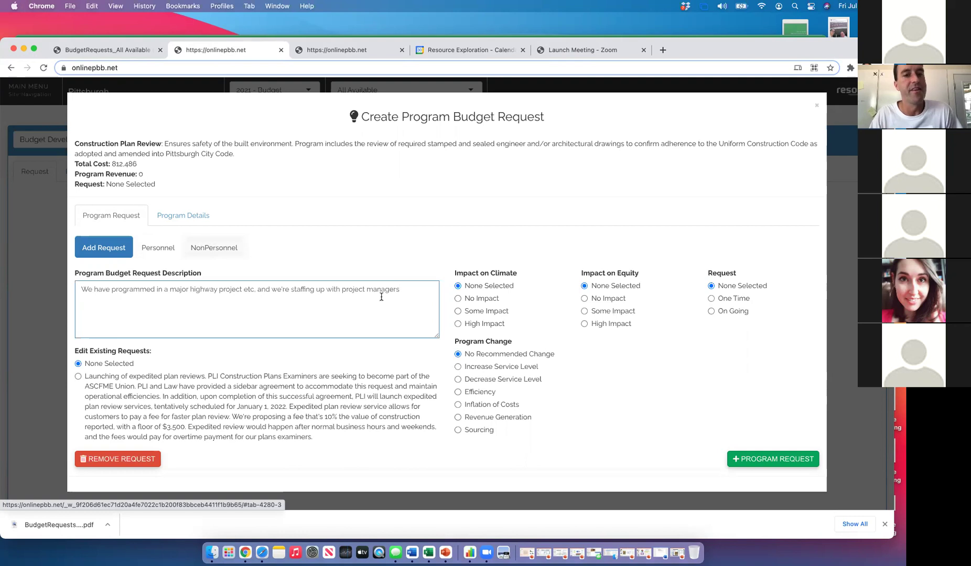
# Clear the Program Budget Request Description of the Construction Plan Review request.
pyautogui.moveTo(403, 290); pyautogui.dragTo(346, 290)
pyautogui.moveTo(274, 293); pyautogui.dragTo(76, 285)
pyautogui.press('BackSpace')
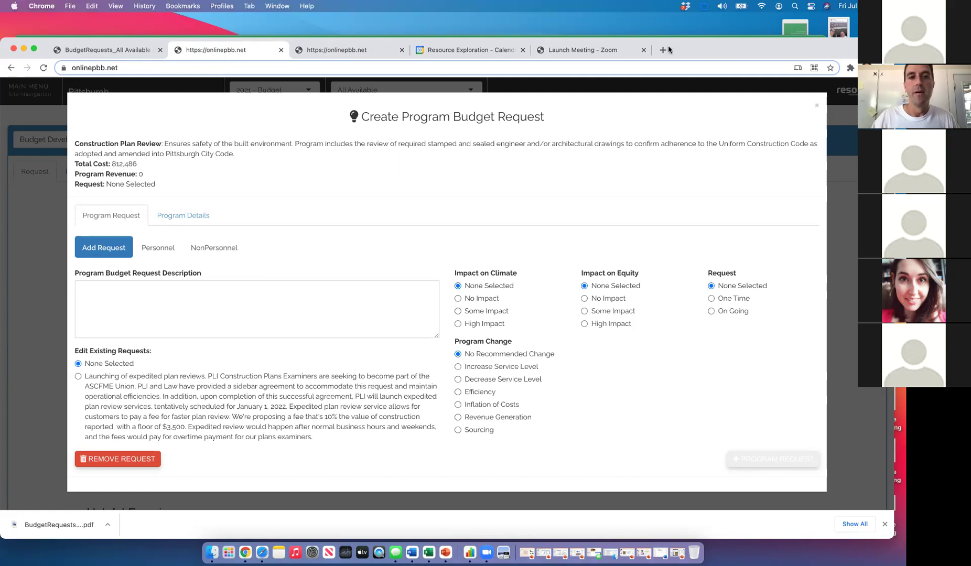
# Close the Construction Plan Review request, switch to the Astea Budgeter Sample site and look through the City Planning requests awaiting recommendations.
pyautogui.click(817, 108)
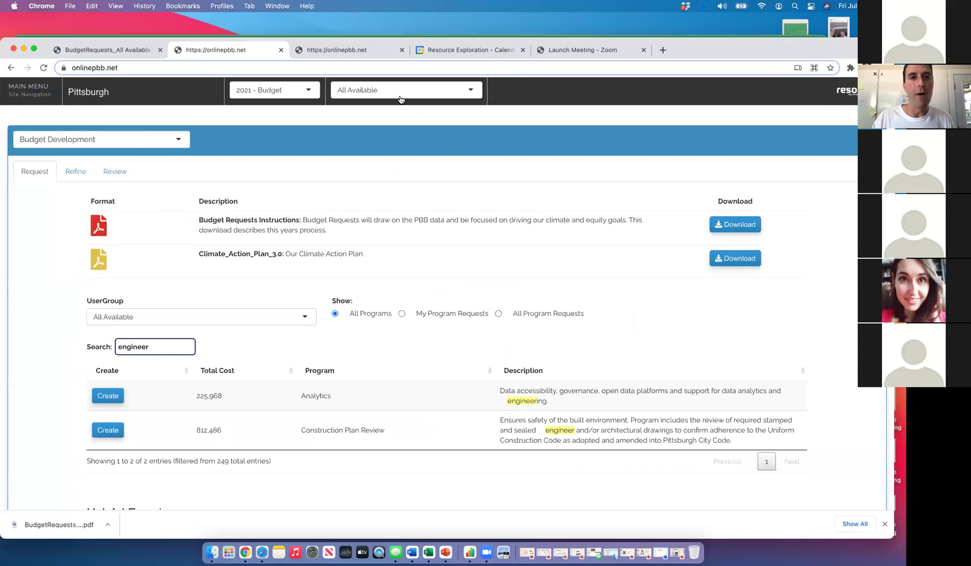
pyautogui.click(374, 53)
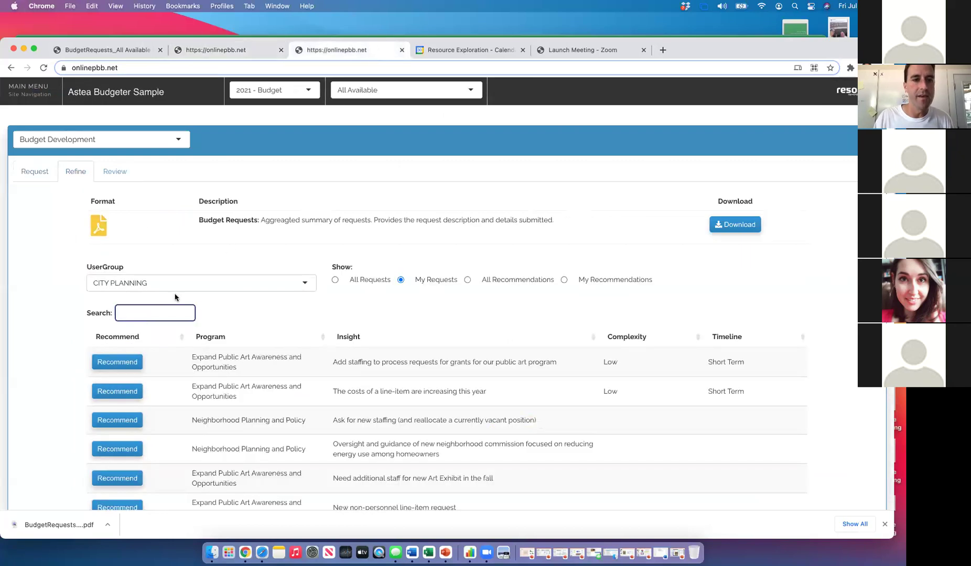
pyautogui.scroll(-4, 234, 433)
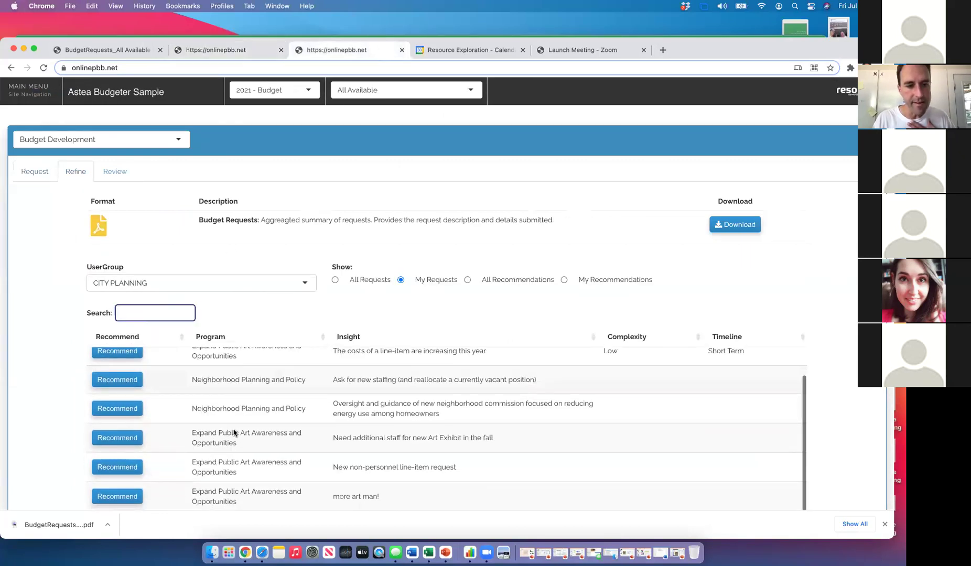
pyautogui.scroll(4, 234, 432)
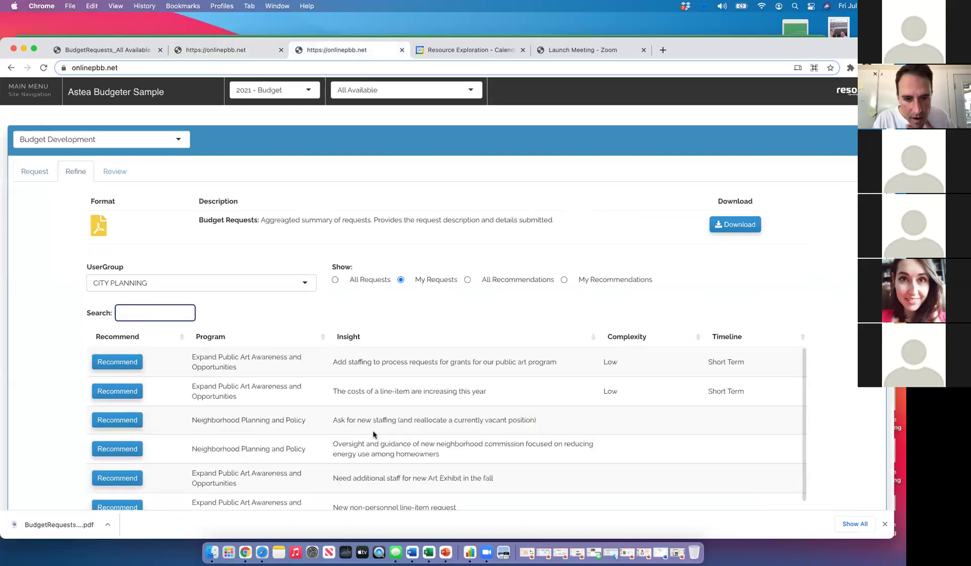
pyautogui.scroll(-4, 436, 451)
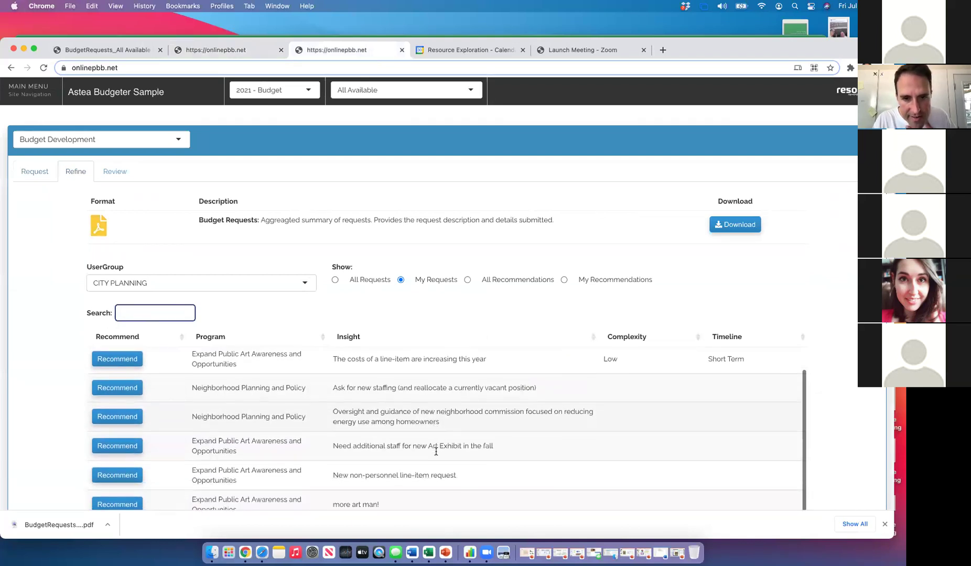
pyautogui.scroll(-1, 436, 451)
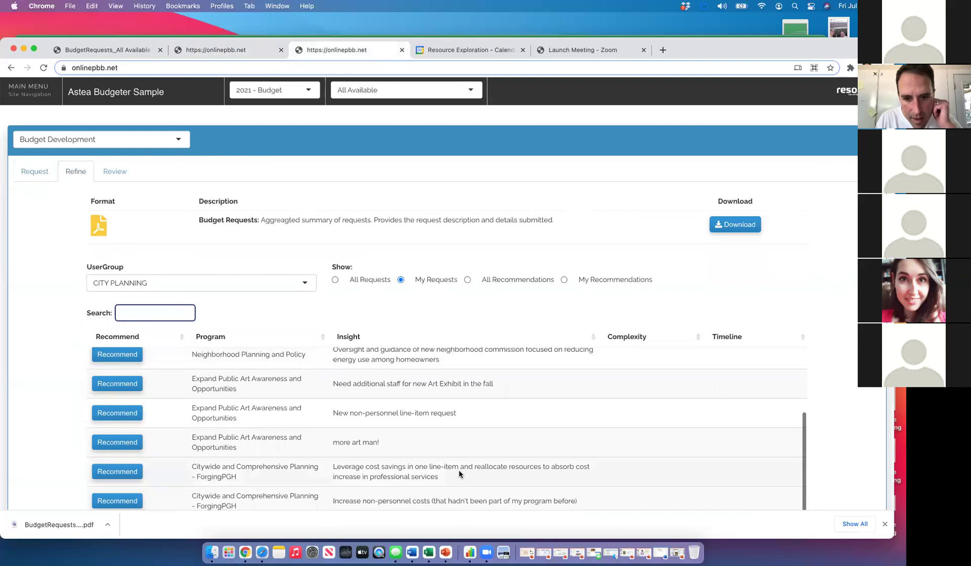
pyautogui.scroll(-3, 406, 477)
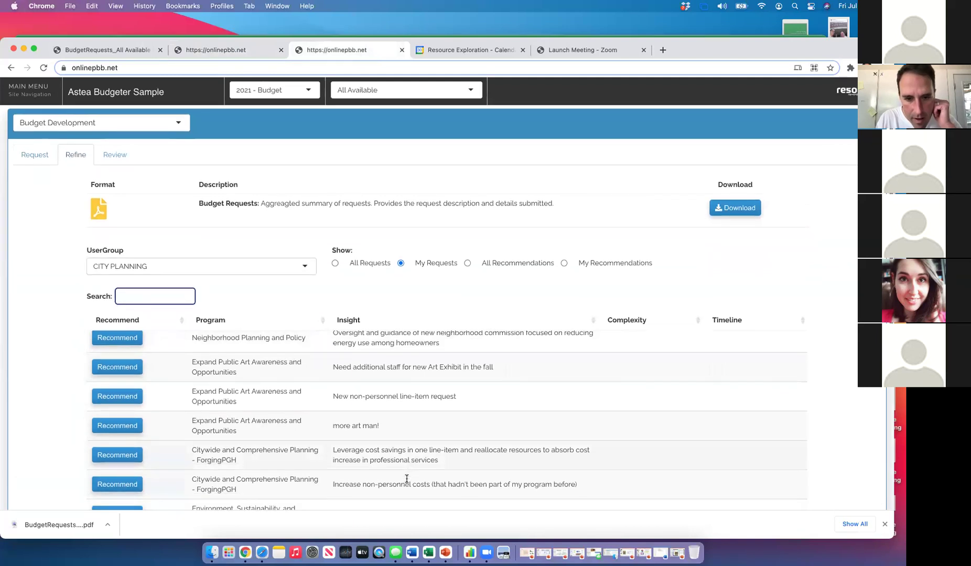
pyautogui.scroll(-2, 407, 479)
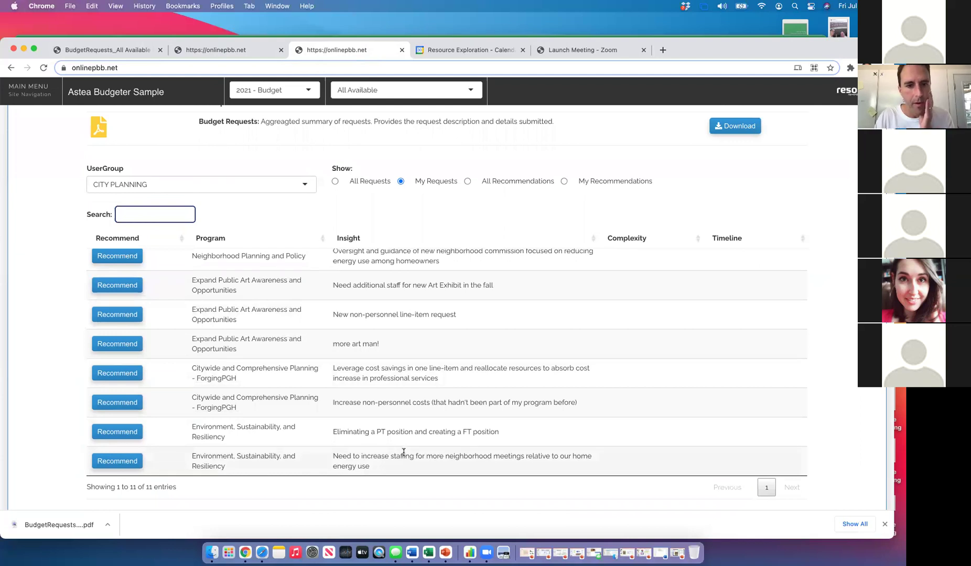
pyautogui.scroll(4, 266, 409)
pyautogui.scroll(3, 140, 219)
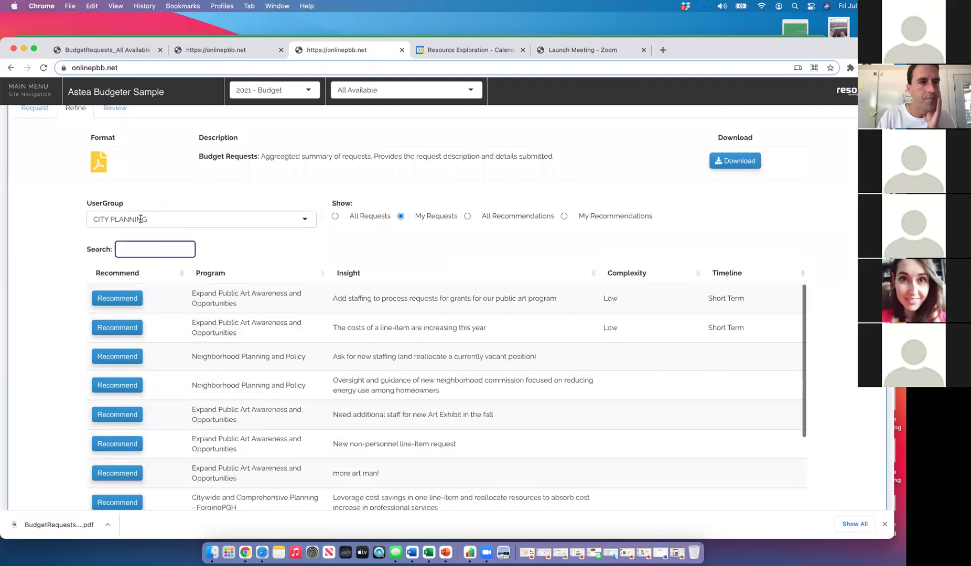
# Start a budget request for Environment, Sustainability, and Resiliency, describing it as a named colleague's idea to reallocate within the department.
pyautogui.click(35, 175)
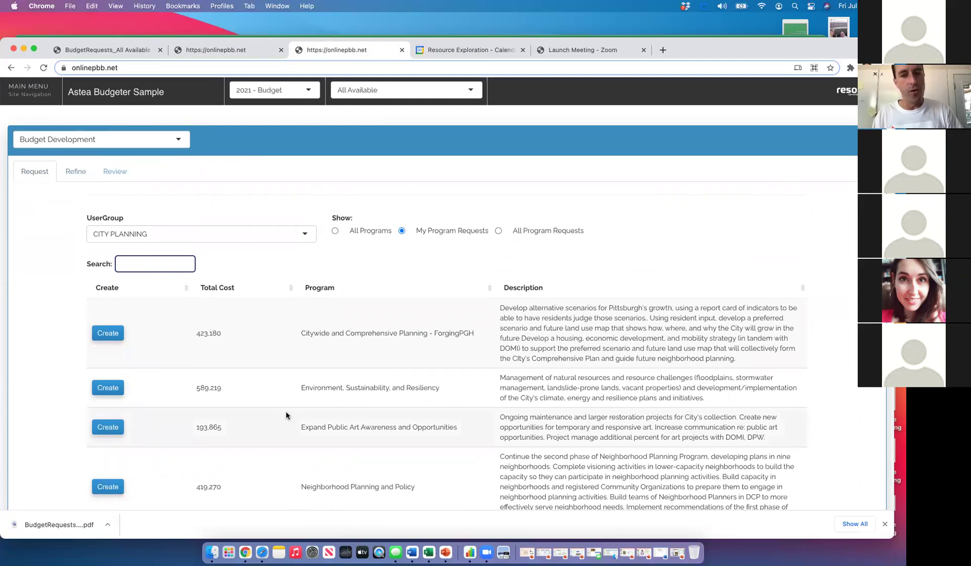
pyautogui.click(113, 391)
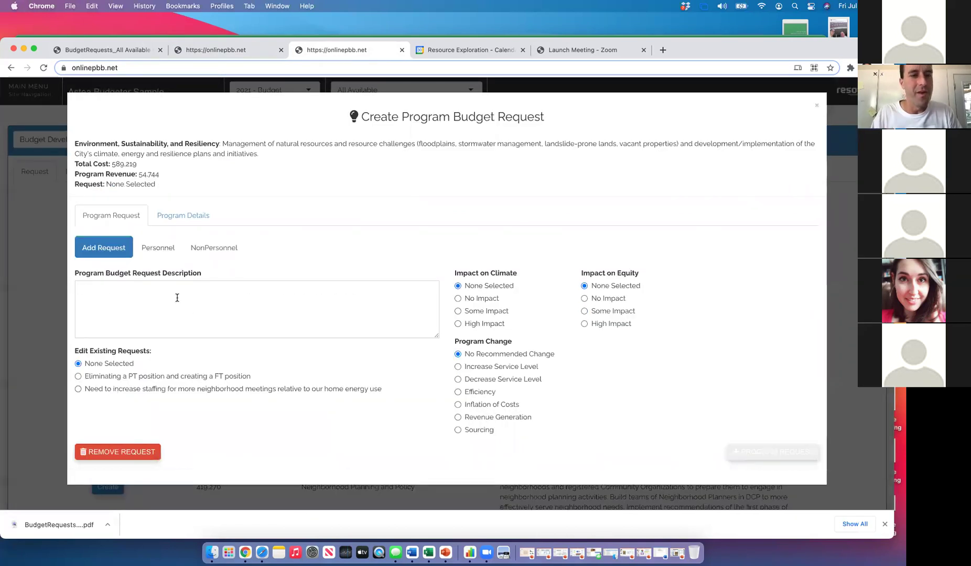
pyautogui.click(177, 298)
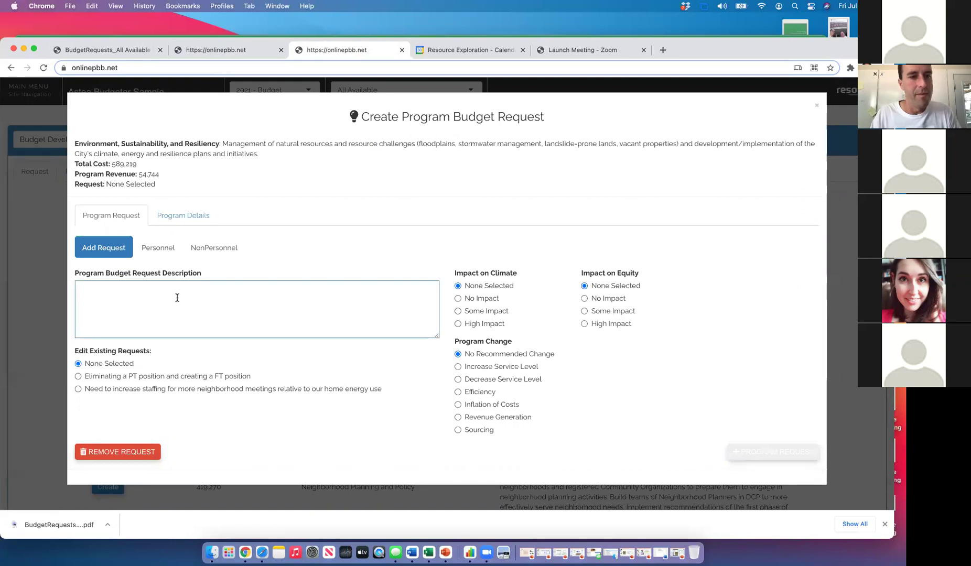
pyautogui.write("Leanne's idea to reallocate ")
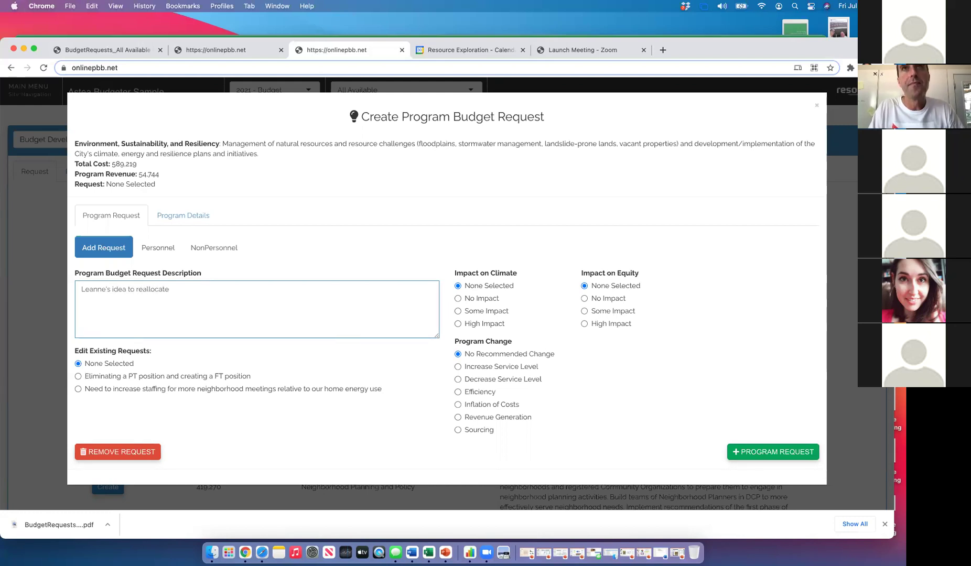
pyautogui.write('within the department')
pyautogui.click(391, 278)
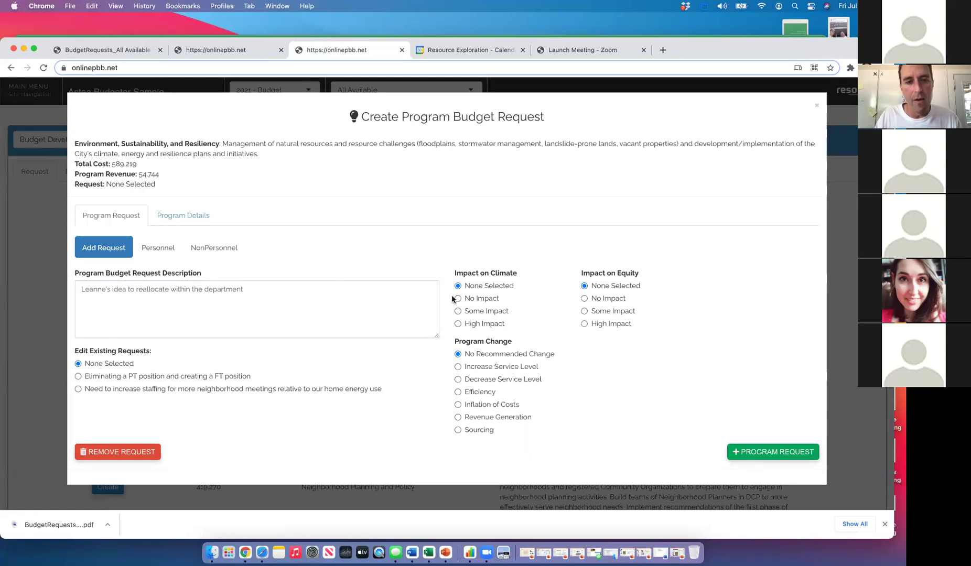
# Set the climate impact to Some Impact and the program change to Decrease Service Level, and submit the program request.
pyautogui.click(458, 311)
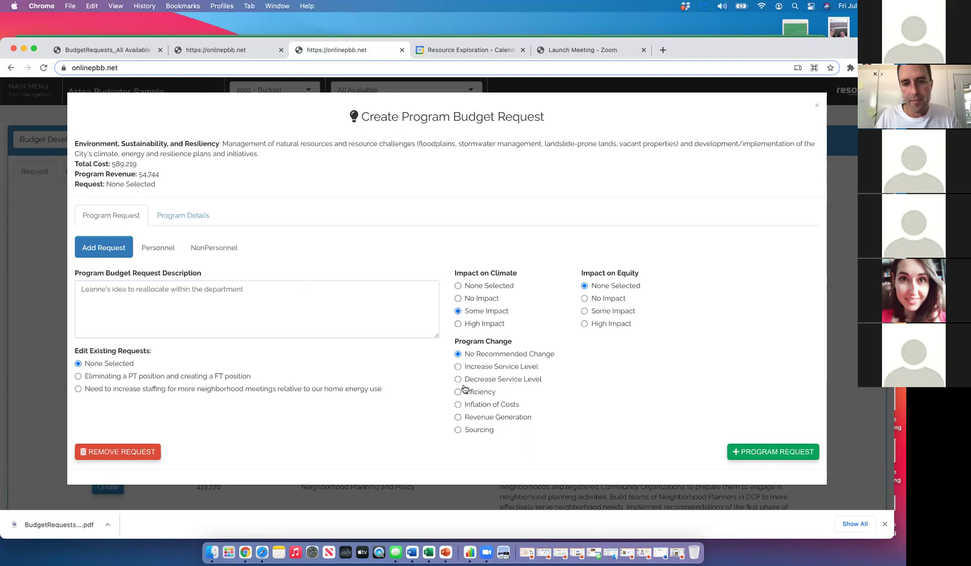
pyautogui.click(458, 379)
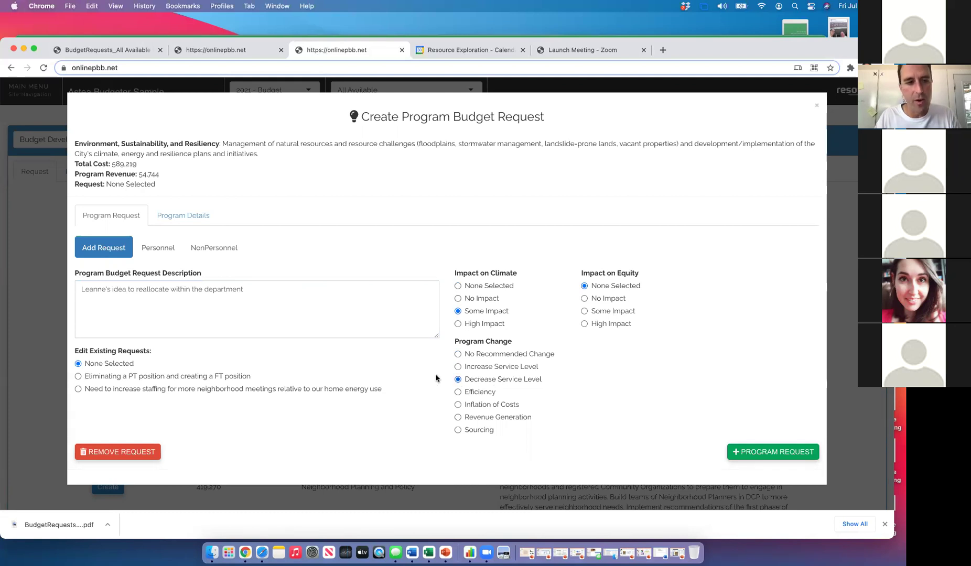
pyautogui.click(754, 452)
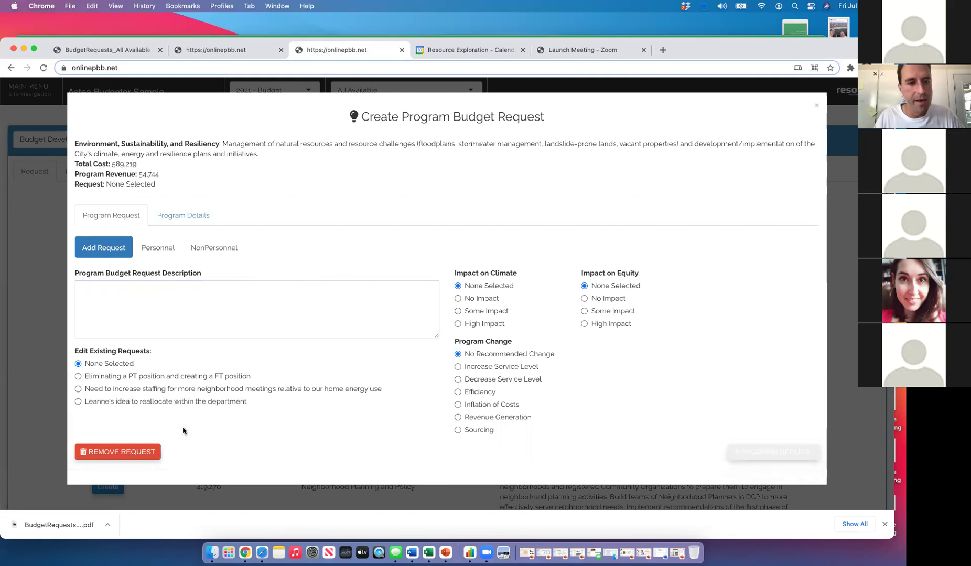
# Select the new reallocation request for editing and remove the Planner-1 FTE from its personnel.
pyautogui.click(169, 403)
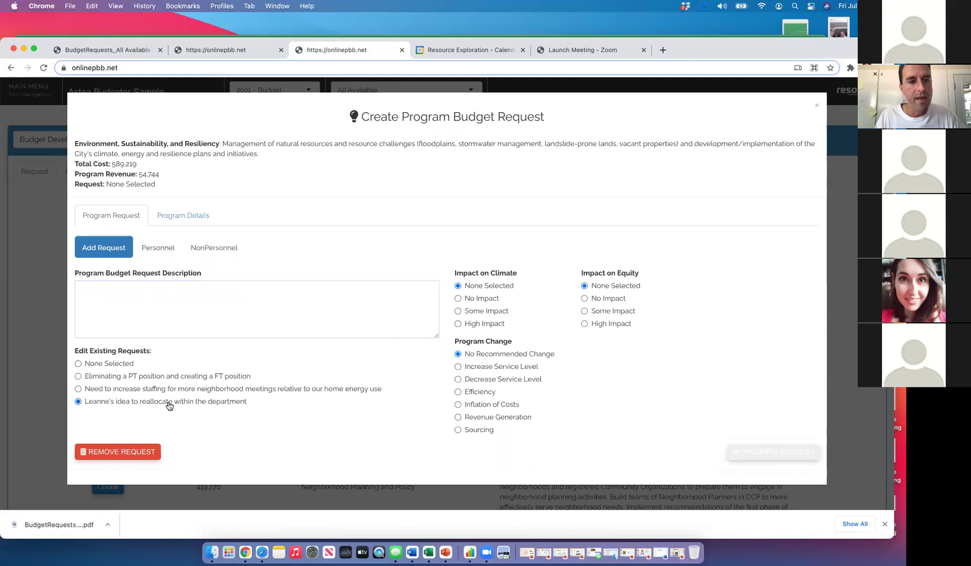
pyautogui.click(166, 255)
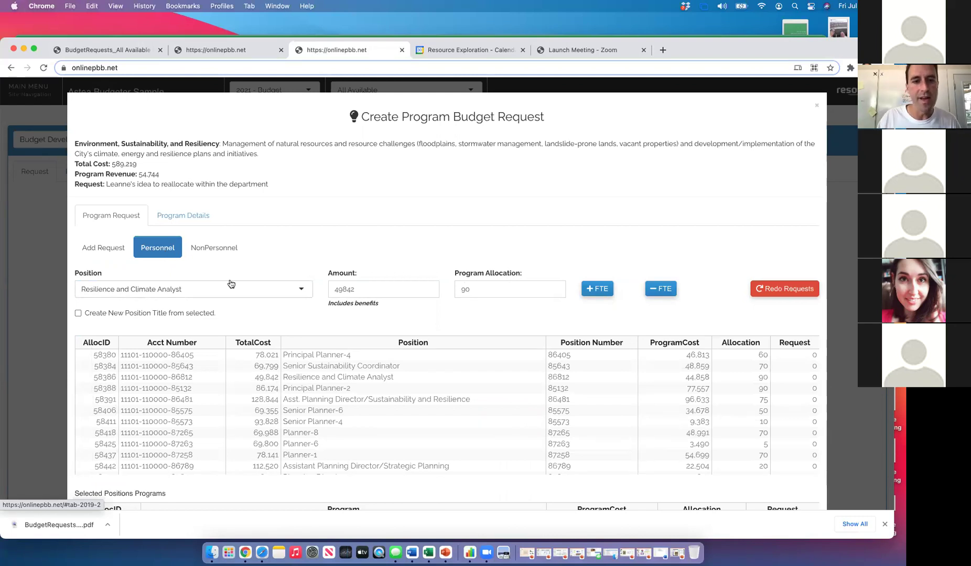
pyautogui.click(290, 291)
pyautogui.click(233, 349)
pyautogui.click(665, 294)
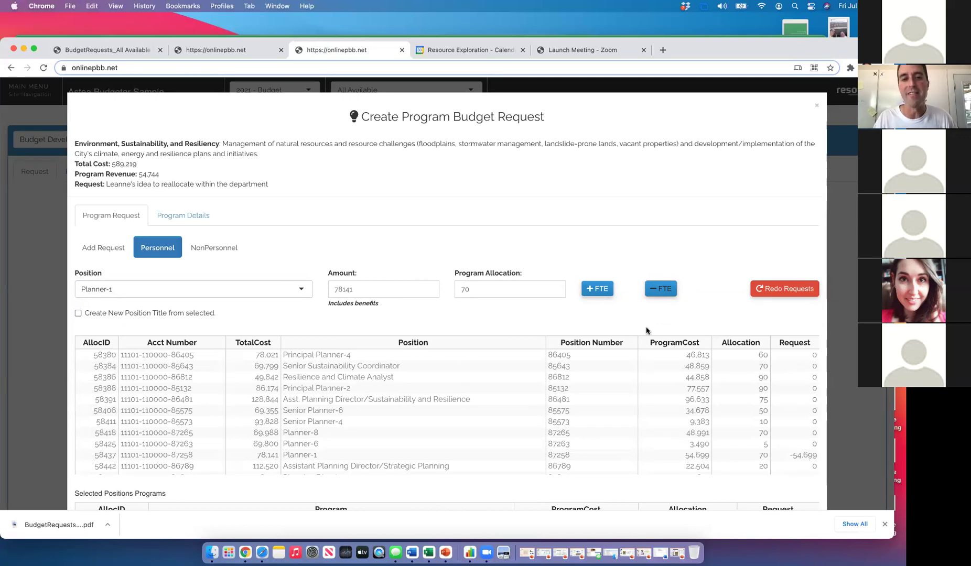
# Add a Resilience and Climate Analyst FTE to the request and check its entry at the end of the position list.
pyautogui.click(244, 289)
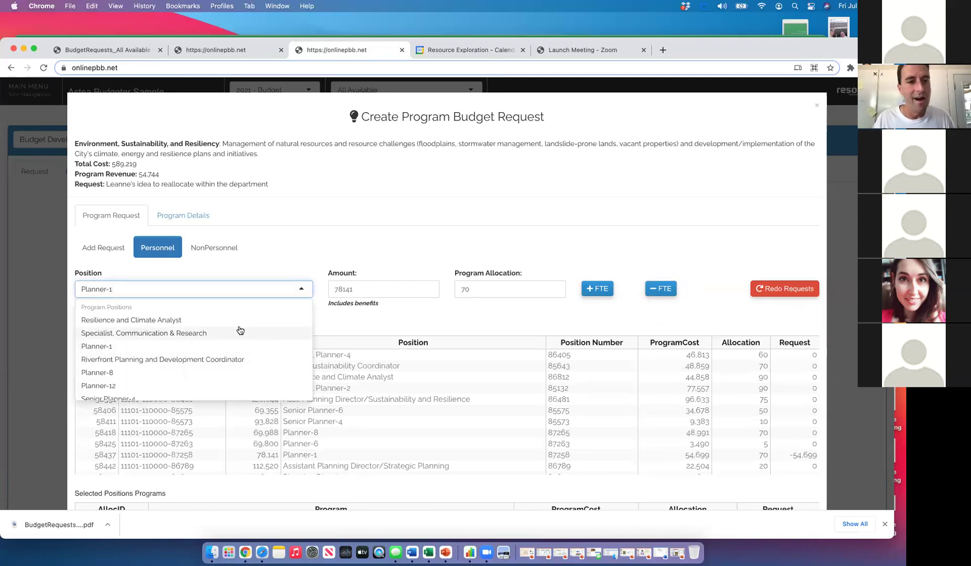
pyautogui.click(233, 321)
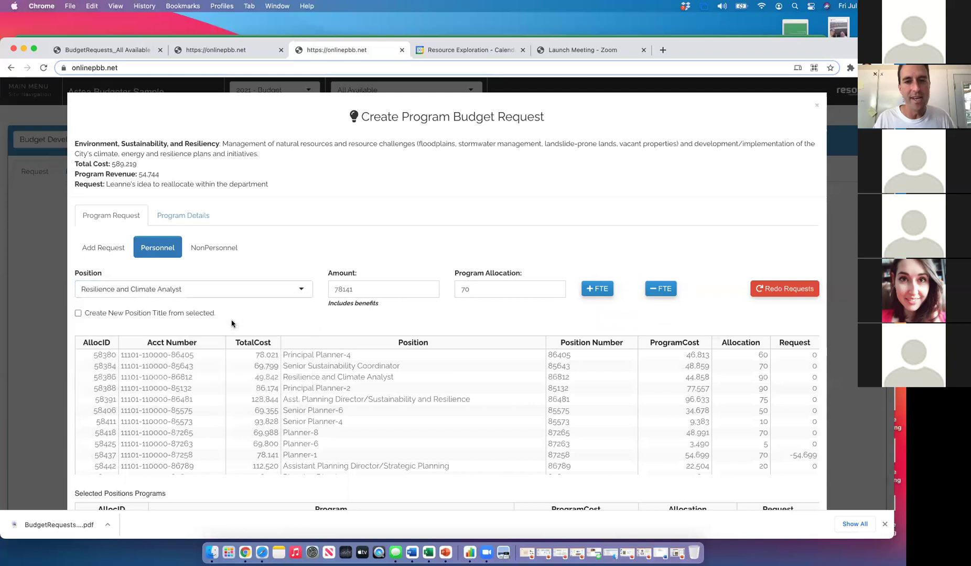
pyautogui.click(596, 289)
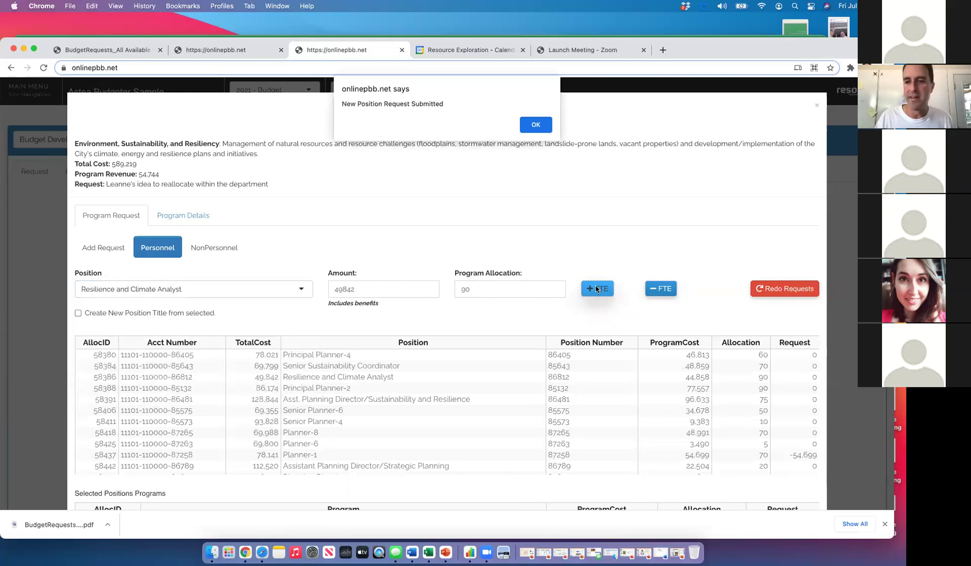
pyautogui.click(536, 125)
pyautogui.scroll(-3, 637, 195)
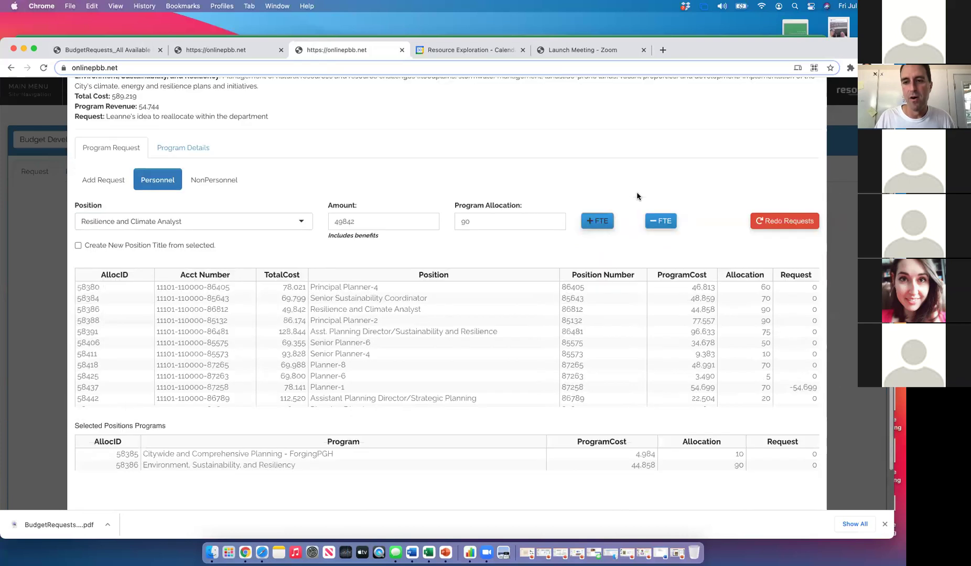
pyautogui.scroll(-4, 711, 316)
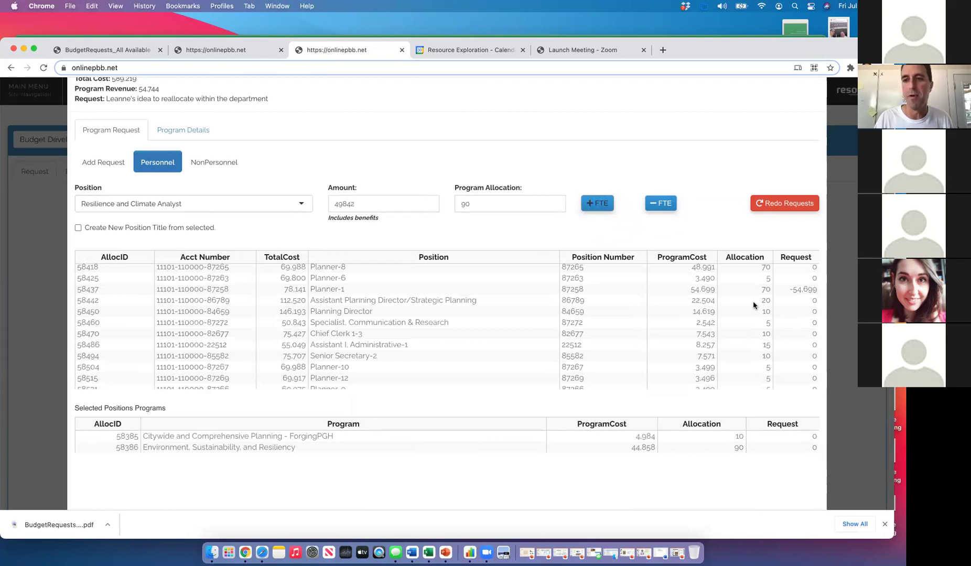
pyautogui.scroll(-3, 785, 302)
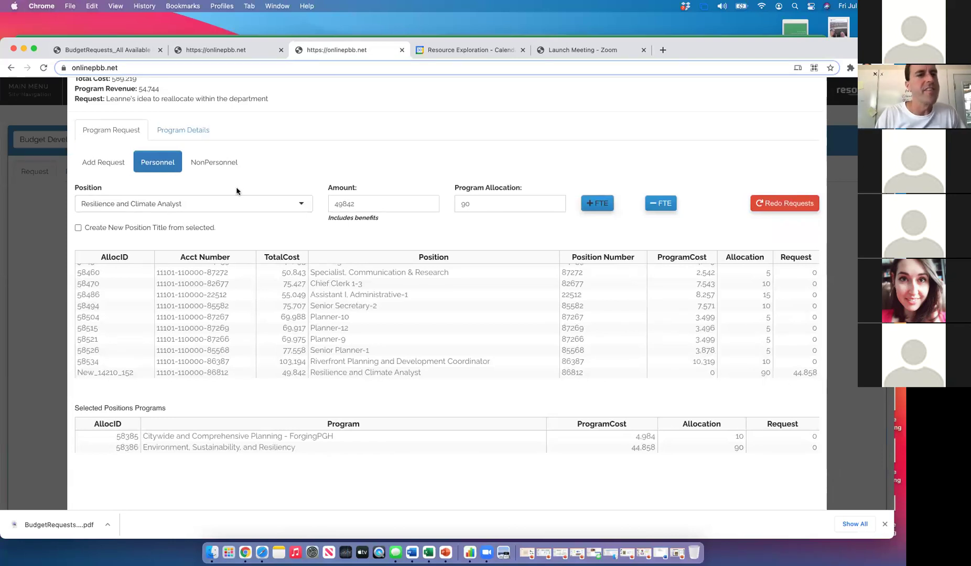
# Enter nonpersonnel requests of -10,000 for Computer Maintenance and 9,000 for Professional Services, and save them.
pyautogui.click(224, 164)
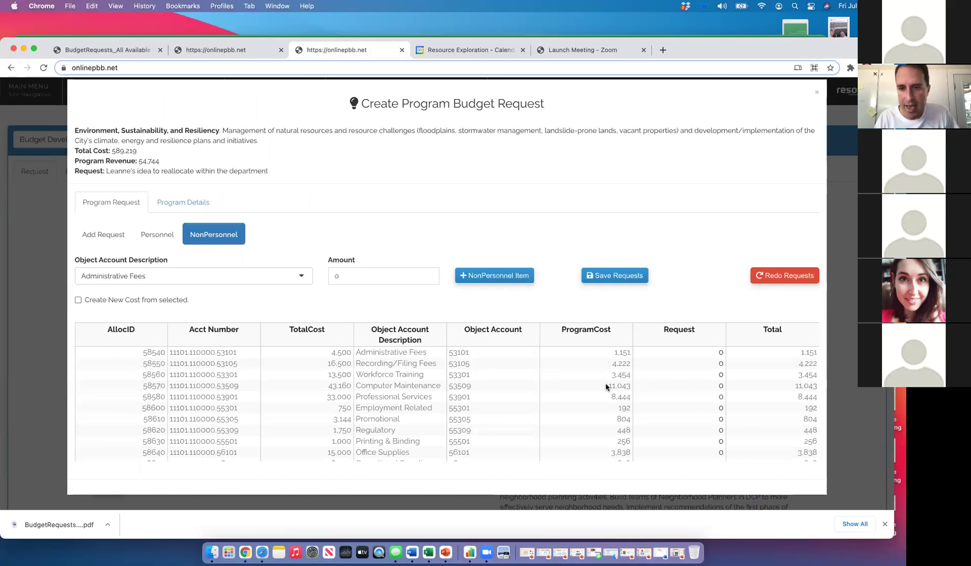
pyautogui.click(666, 387)
pyautogui.write('-10,000')
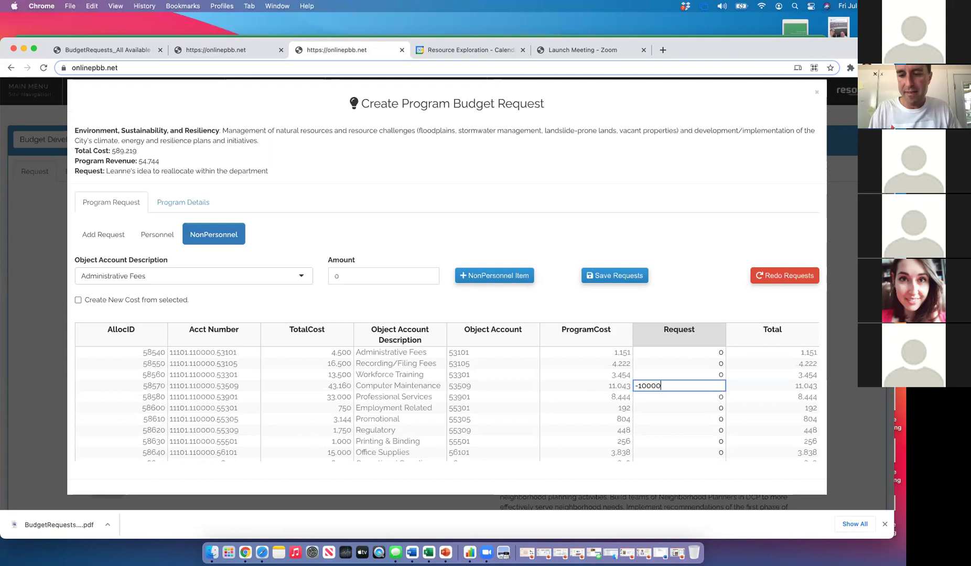
pyautogui.press('Return')
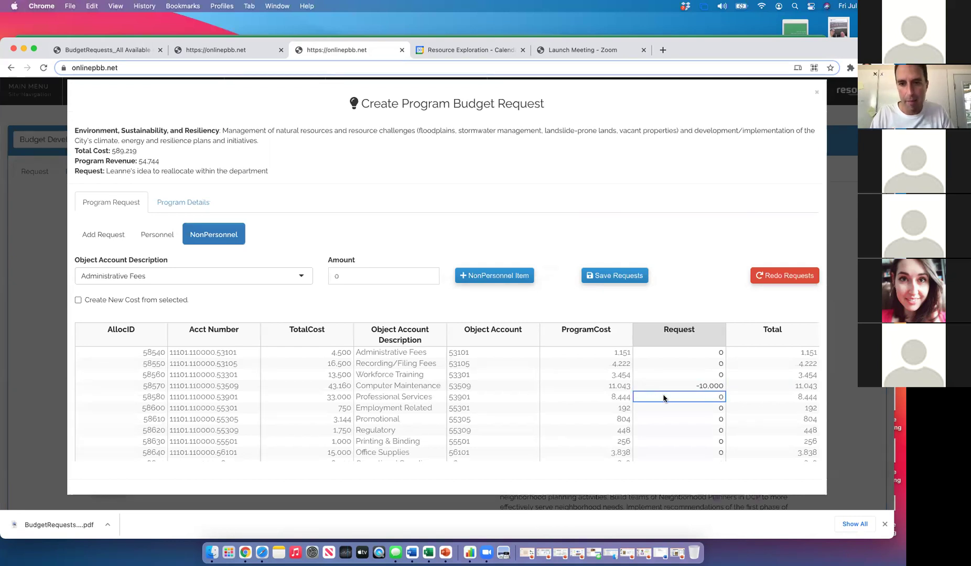
pyautogui.write('9')
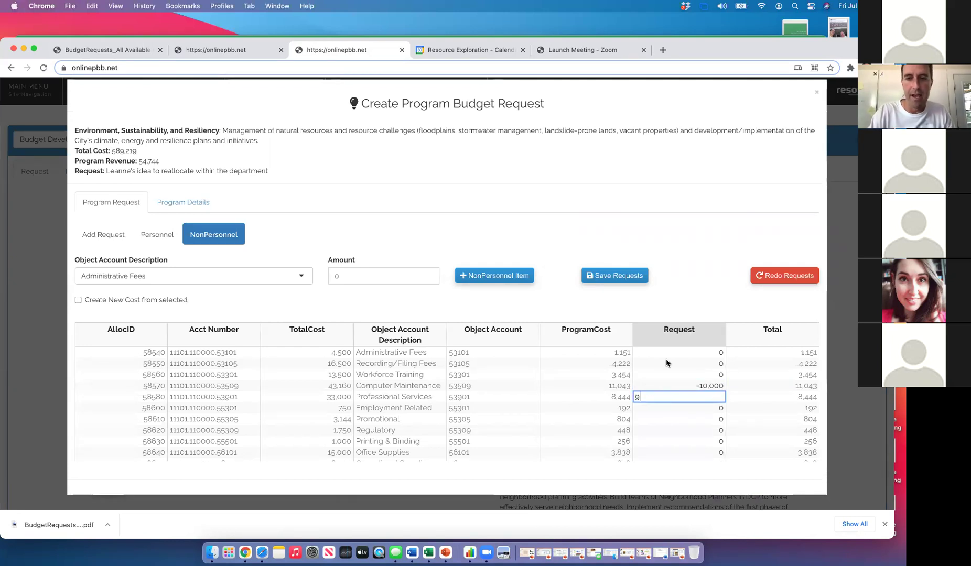
pyautogui.write(',0000')
pyautogui.press('Return')
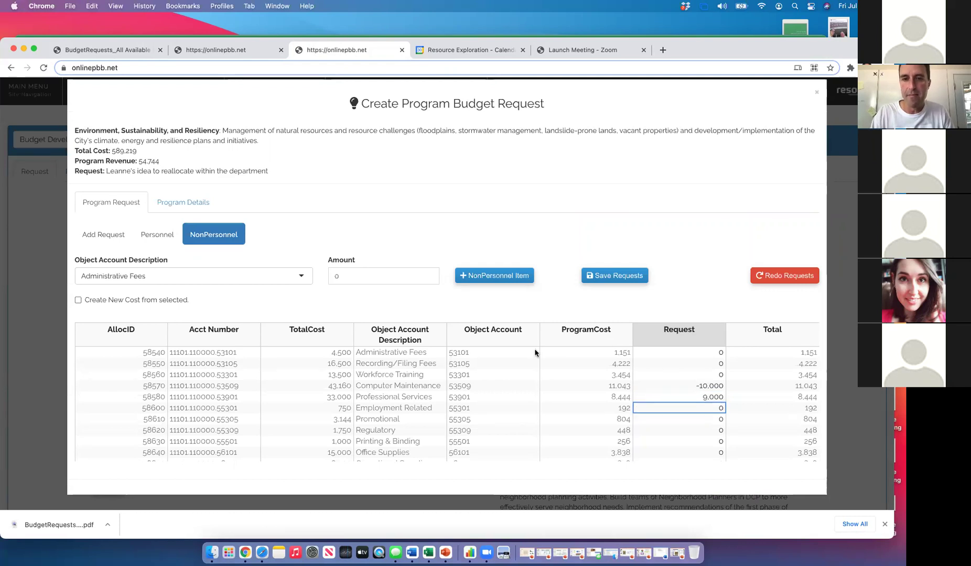
pyautogui.click(616, 276)
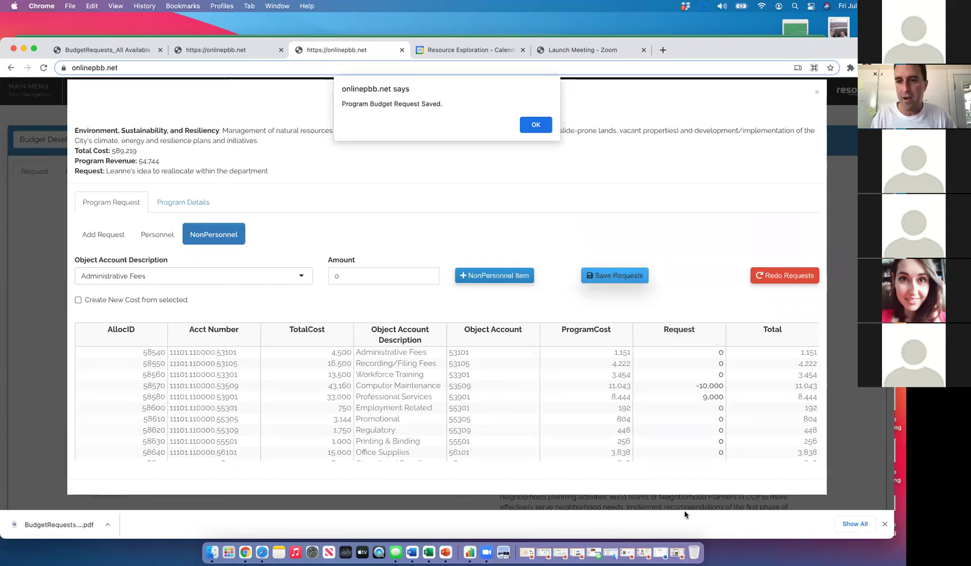
pyautogui.click(536, 125)
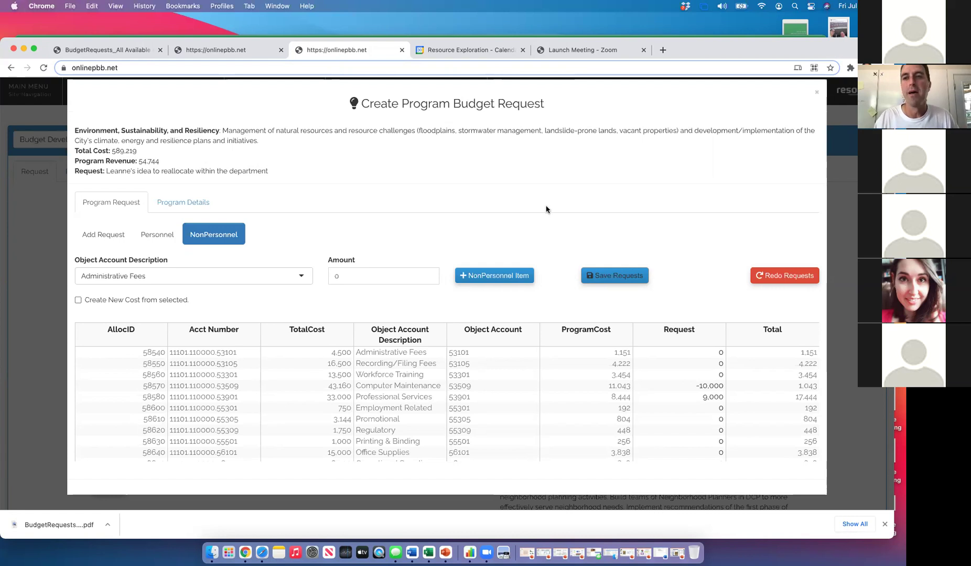
# Close the Environment, Sustainability, and Resiliency request and switch back to the Pittsburgh budgeting site.
pyautogui.click(816, 95)
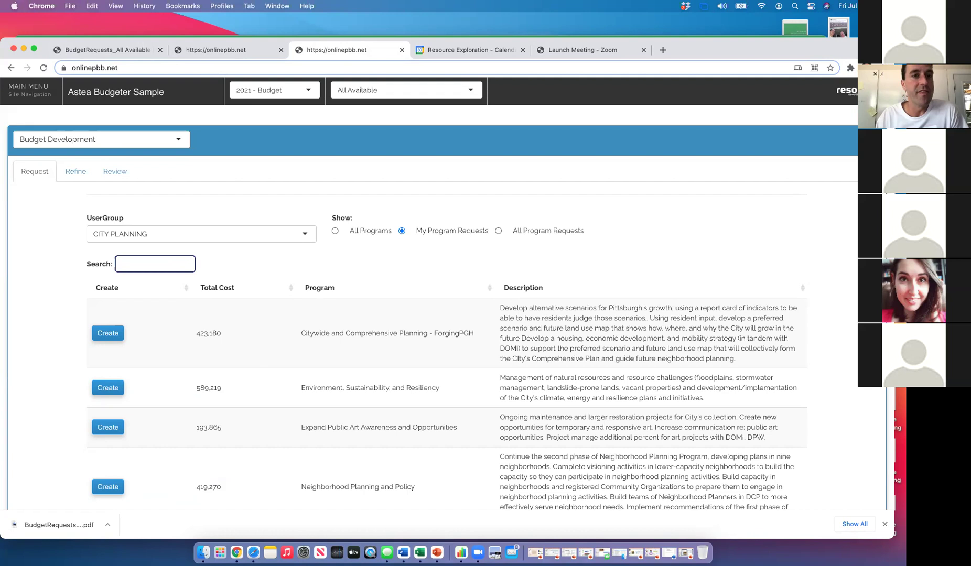
pyautogui.click(234, 53)
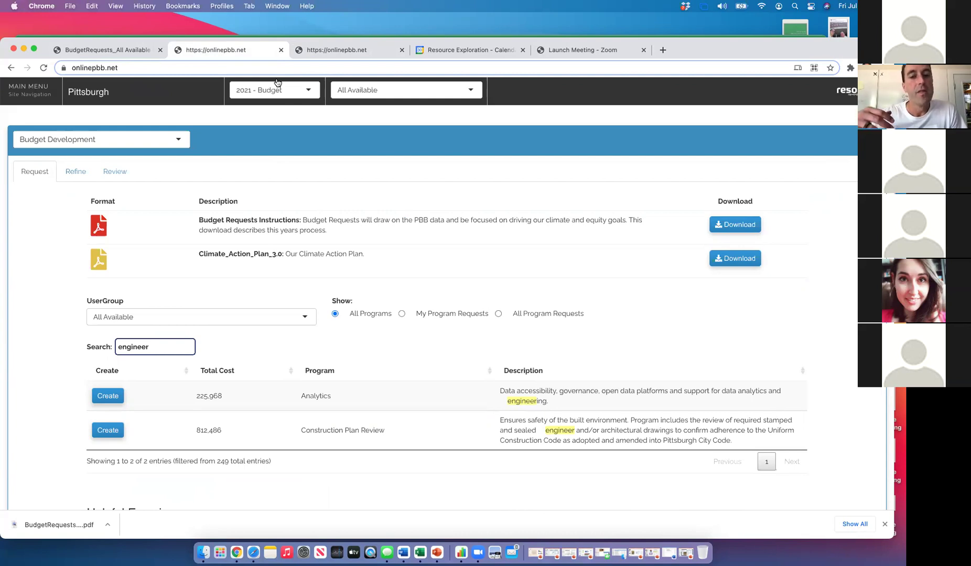
# Open Program Costing from the Pittsburgh site's home page and review the allocation summary by department.
pyautogui.click(54, 92)
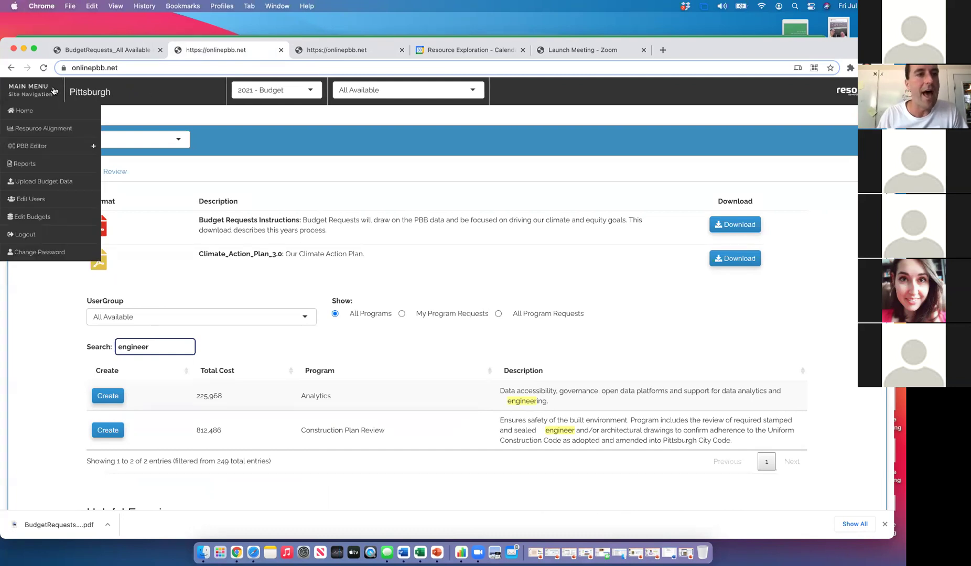
pyautogui.click(24, 111)
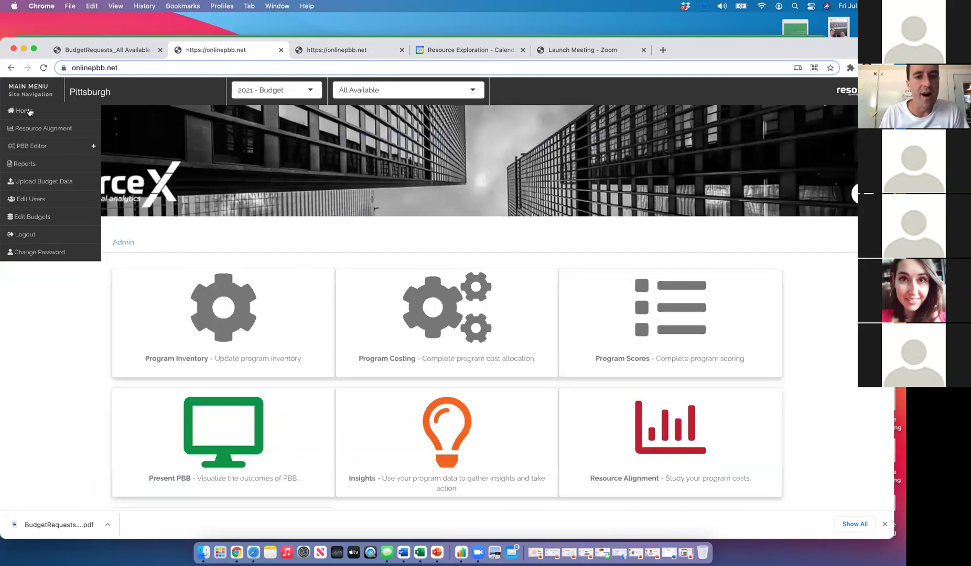
pyautogui.click(424, 296)
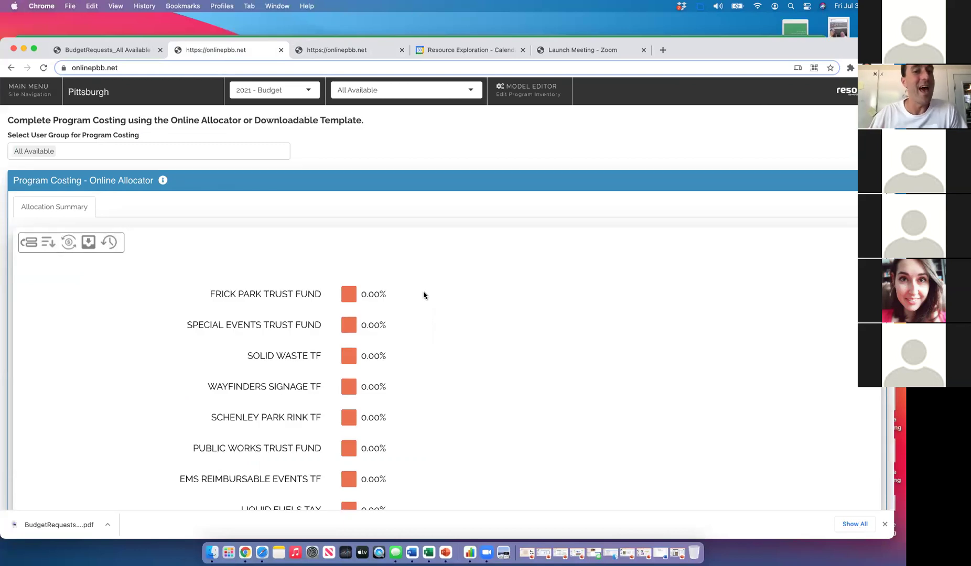
pyautogui.scroll(-15, 423, 295)
pyautogui.scroll(-10, 425, 296)
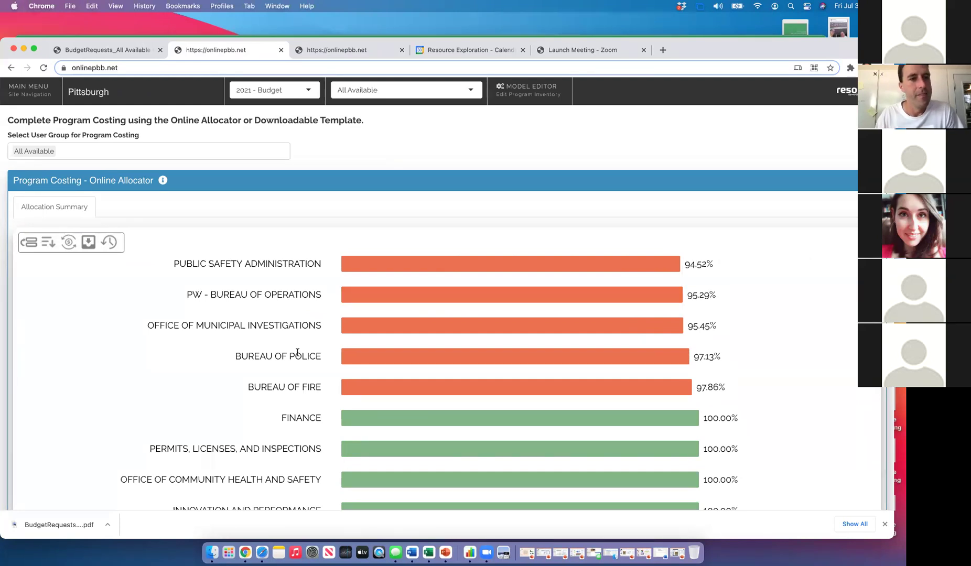
# Return to the home page, select the 2020 - FINAL budget and open Insights for it.
pyautogui.click(31, 97)
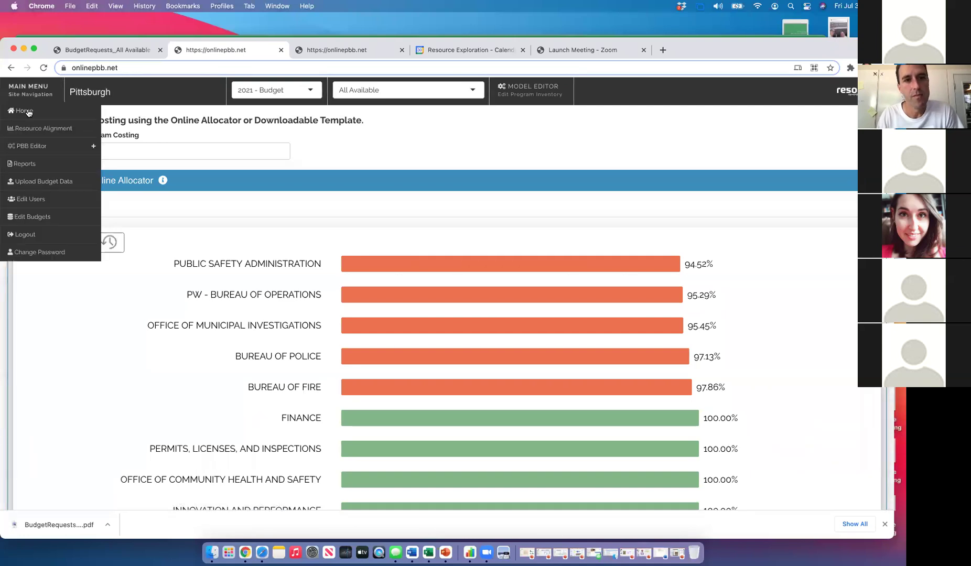
pyautogui.click(29, 112)
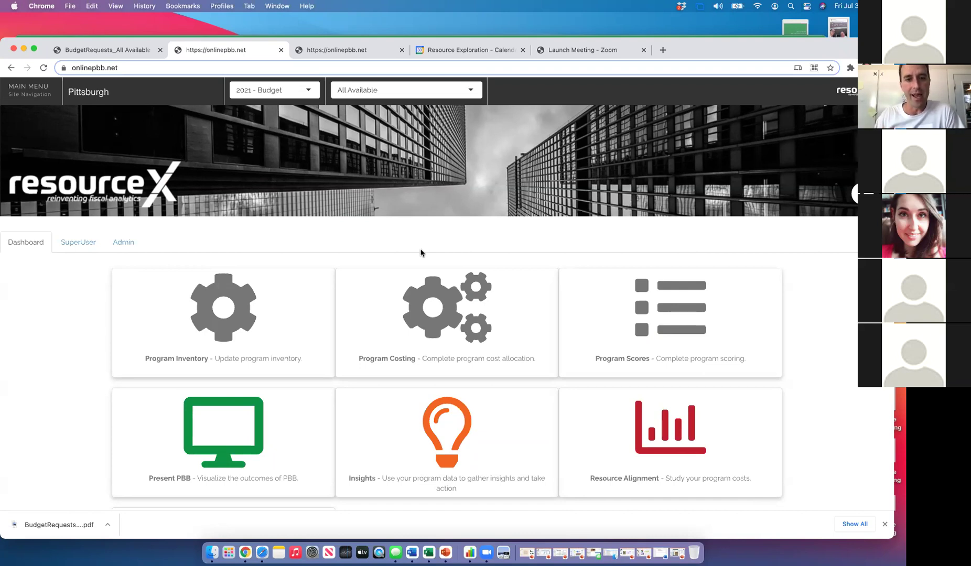
pyautogui.click(292, 97)
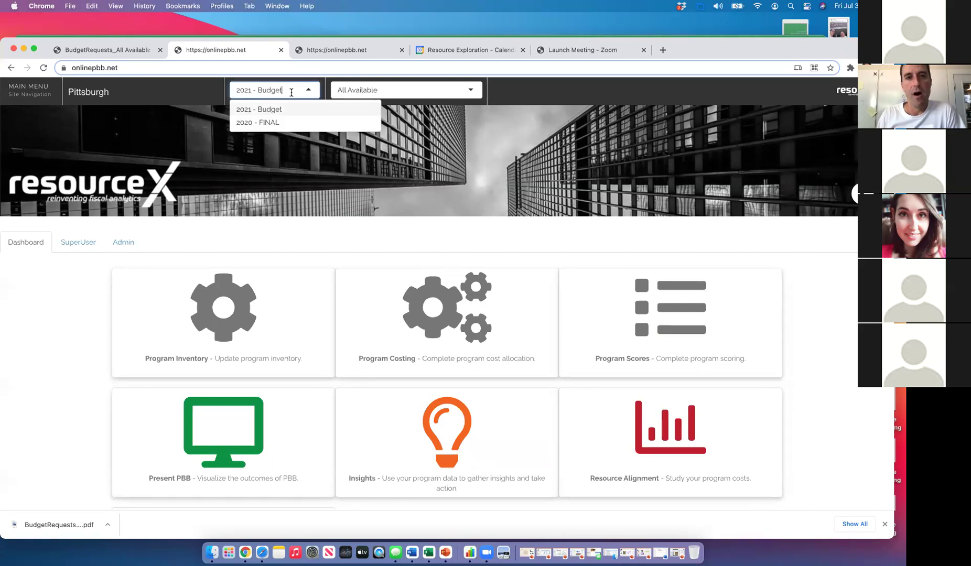
pyautogui.click(268, 122)
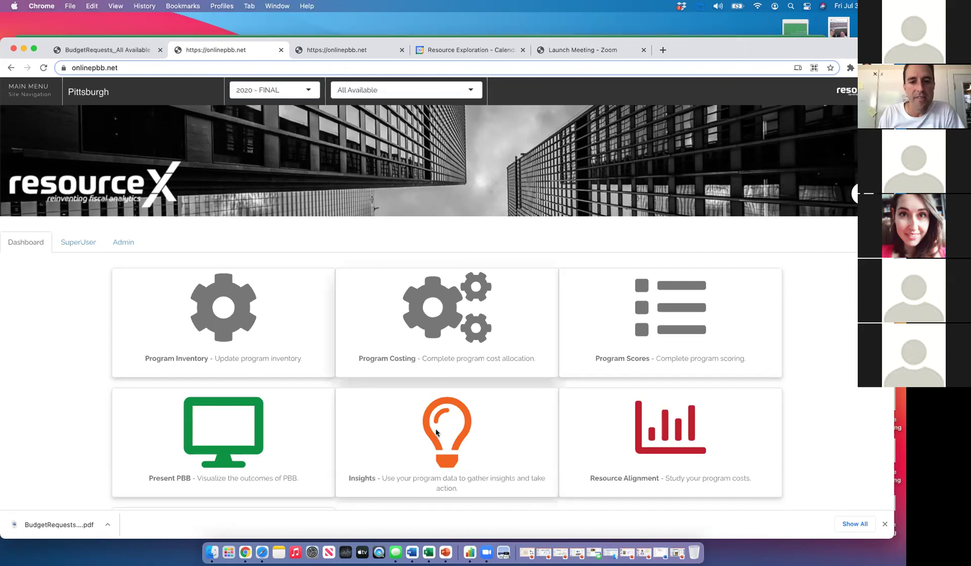
pyautogui.click(458, 429)
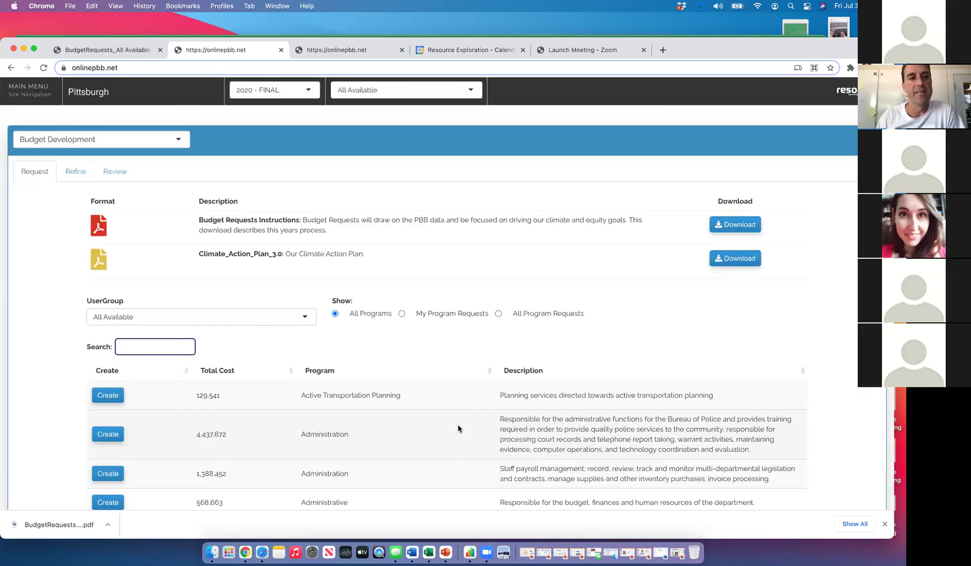
# View the Climate Action insights process, and return to Budget Development.
pyautogui.click(180, 140)
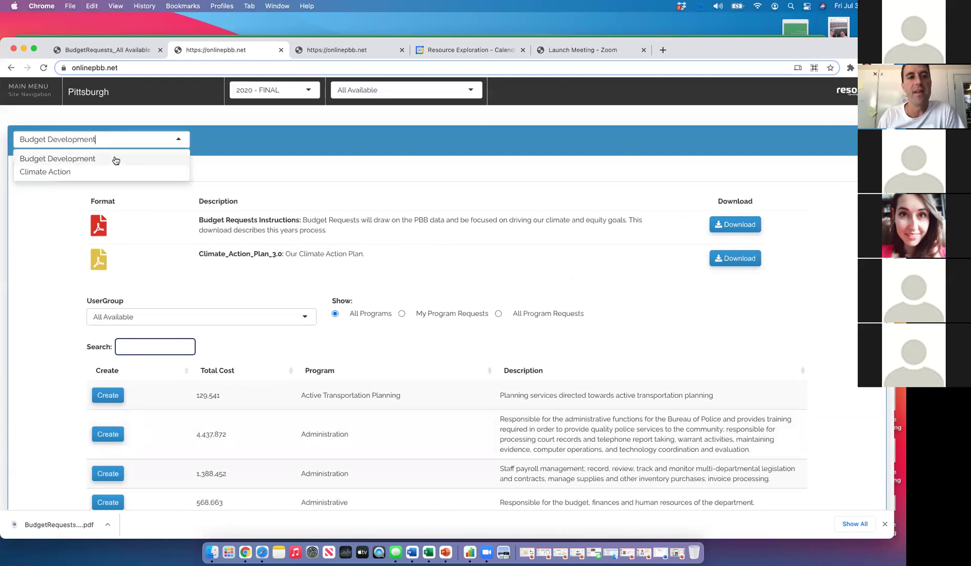
pyautogui.click(83, 173)
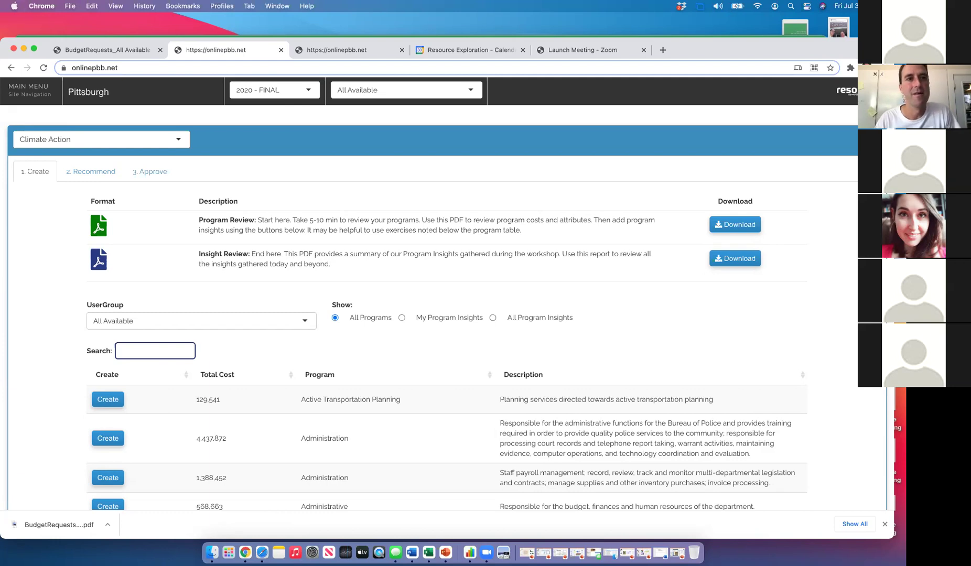
pyautogui.click(174, 139)
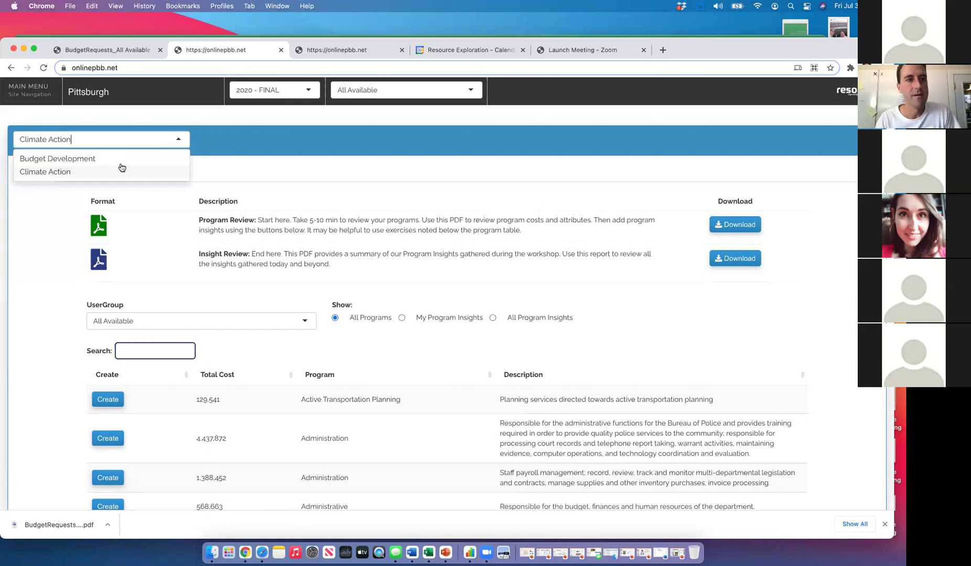
pyautogui.click(118, 165)
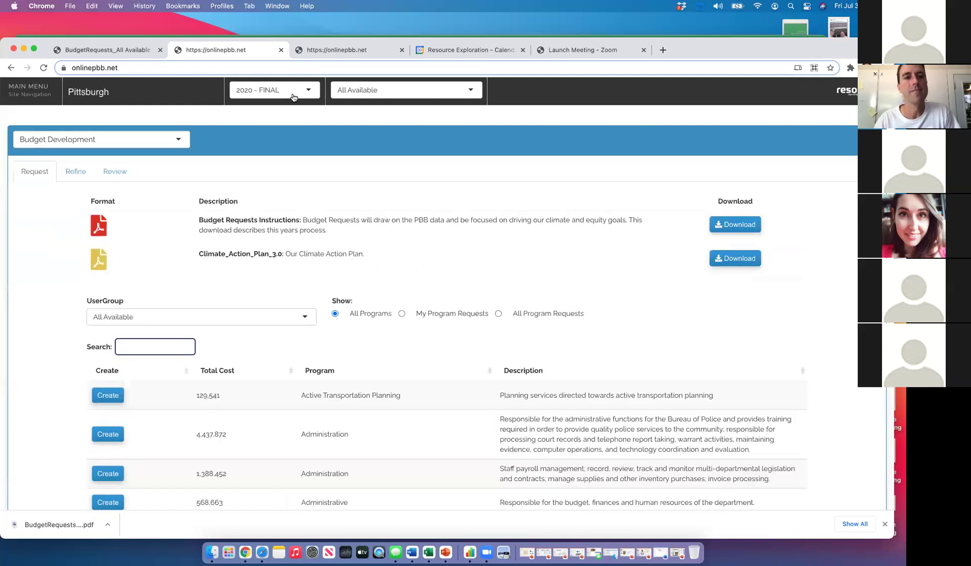
# Switch the Pittsburgh site to the 2021 - Budget and check which insights processes it offers.
pyautogui.click(294, 95)
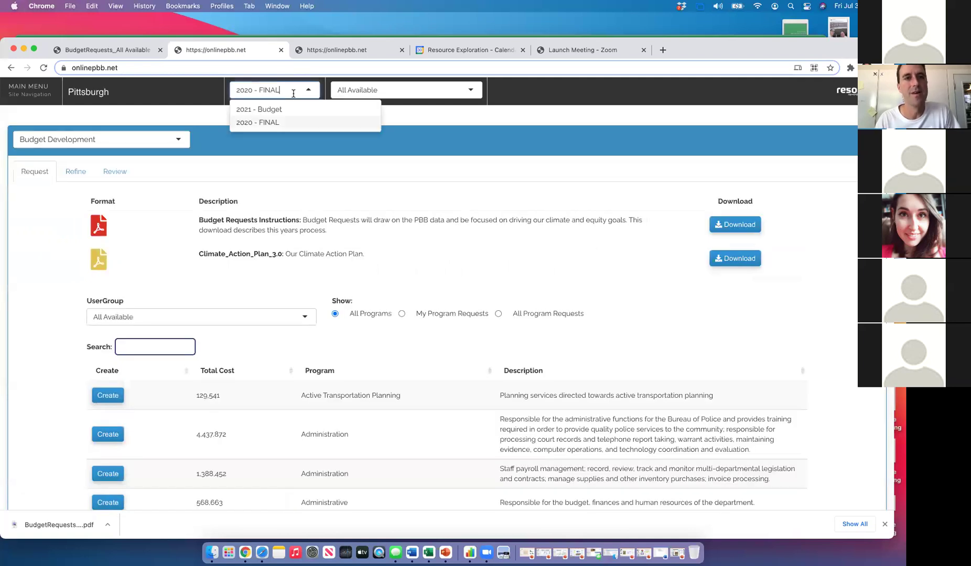
pyautogui.click(268, 112)
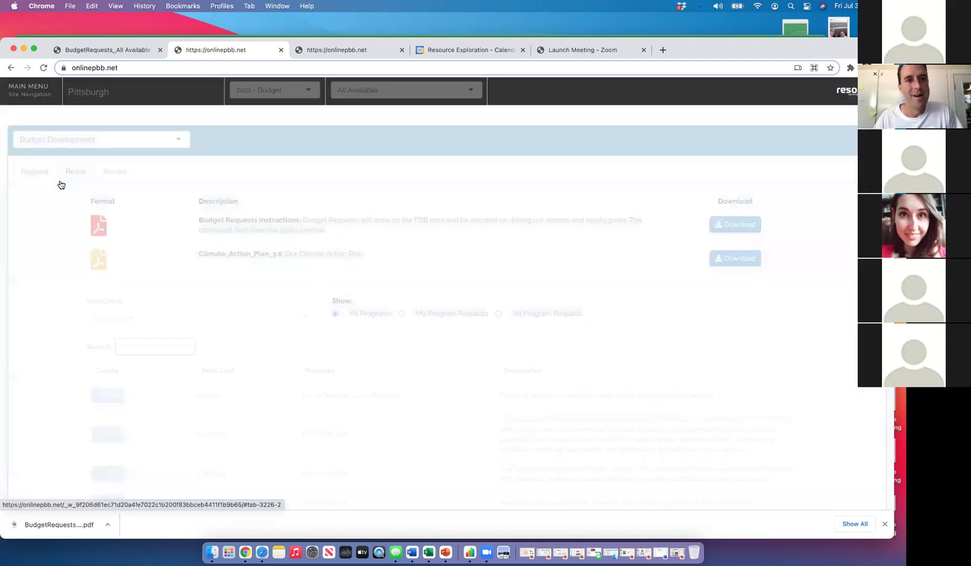
pyautogui.click(172, 146)
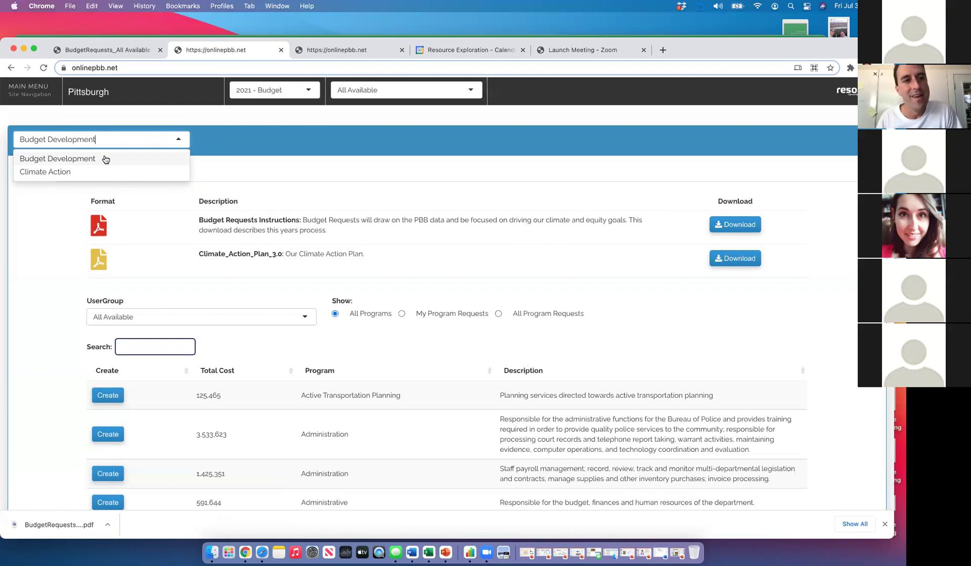
pyautogui.click(44, 224)
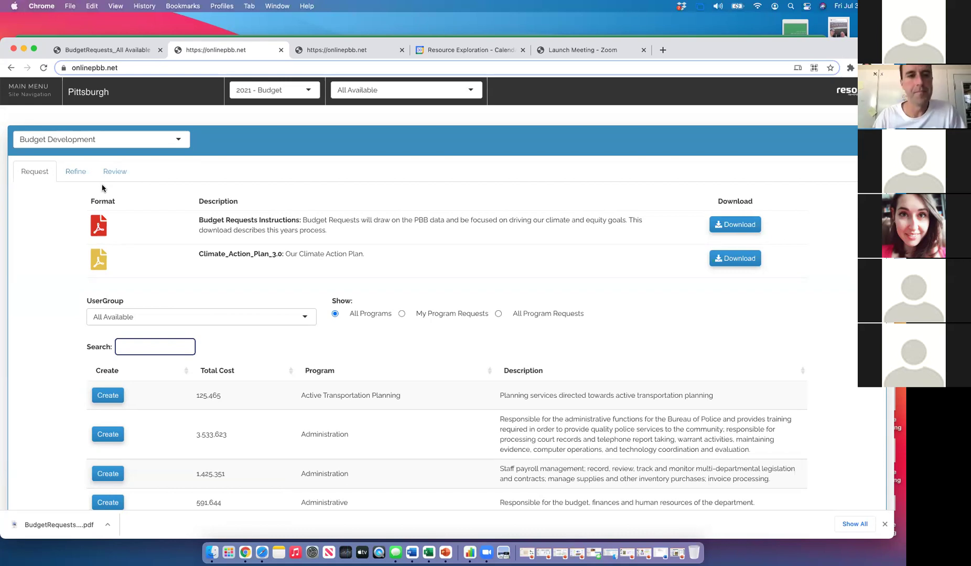
# In the Astea Budgeter Sample site, start an Environment, Sustainability, and Resiliency request described as "New person who primarily serves multiple programs".
pyautogui.click(346, 55)
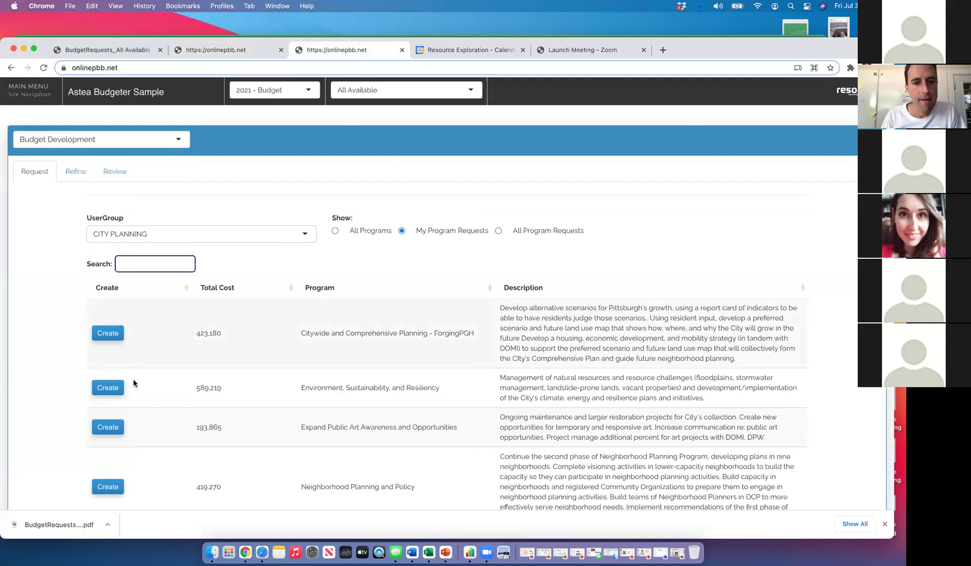
pyautogui.click(109, 389)
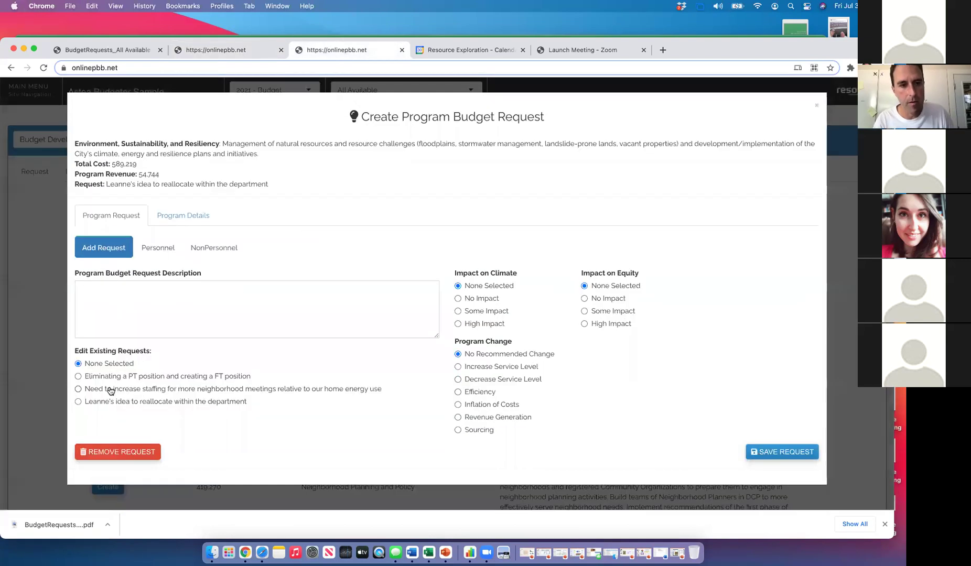
pyautogui.click(148, 289)
pyautogui.write('New ')
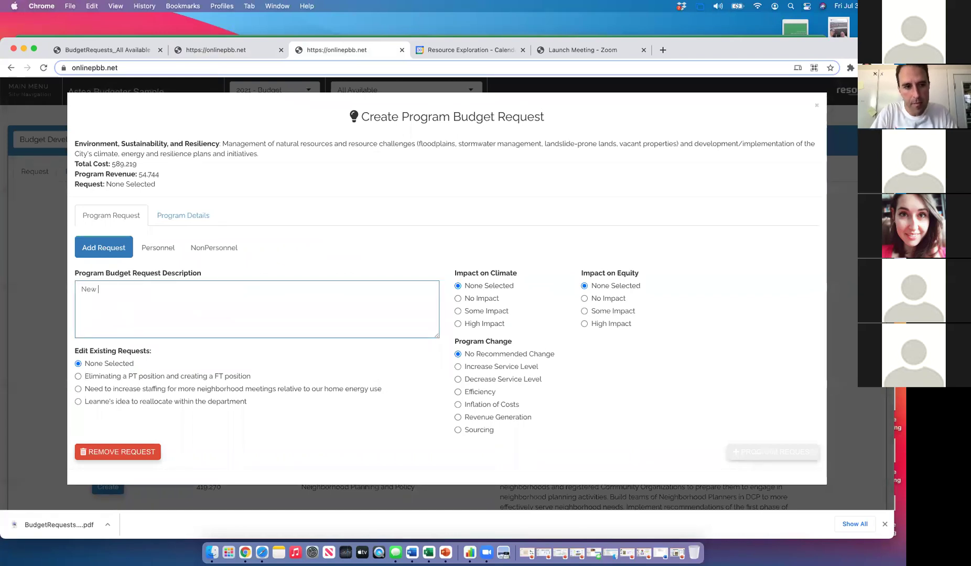
pyautogui.write('person wh')
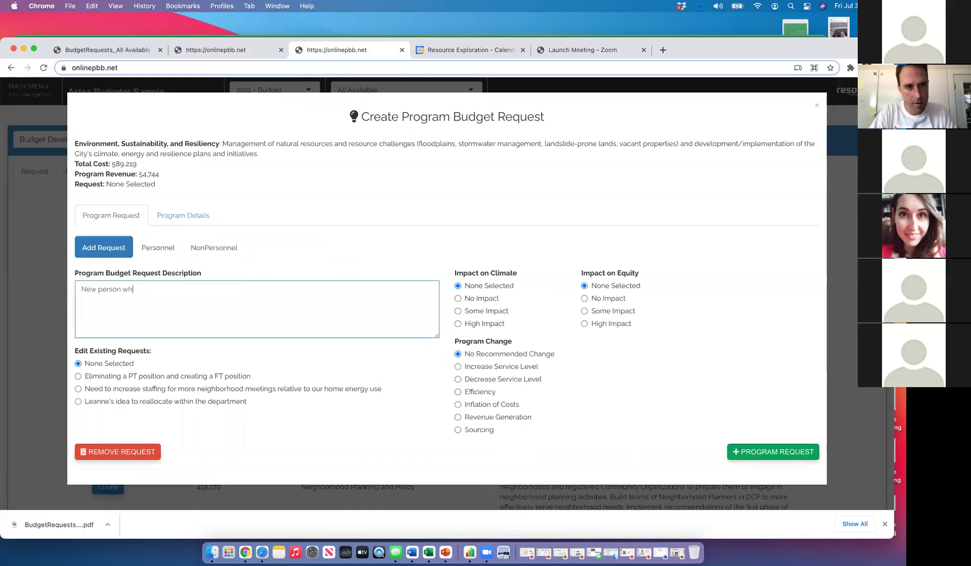
pyautogui.write('o primarily serves')
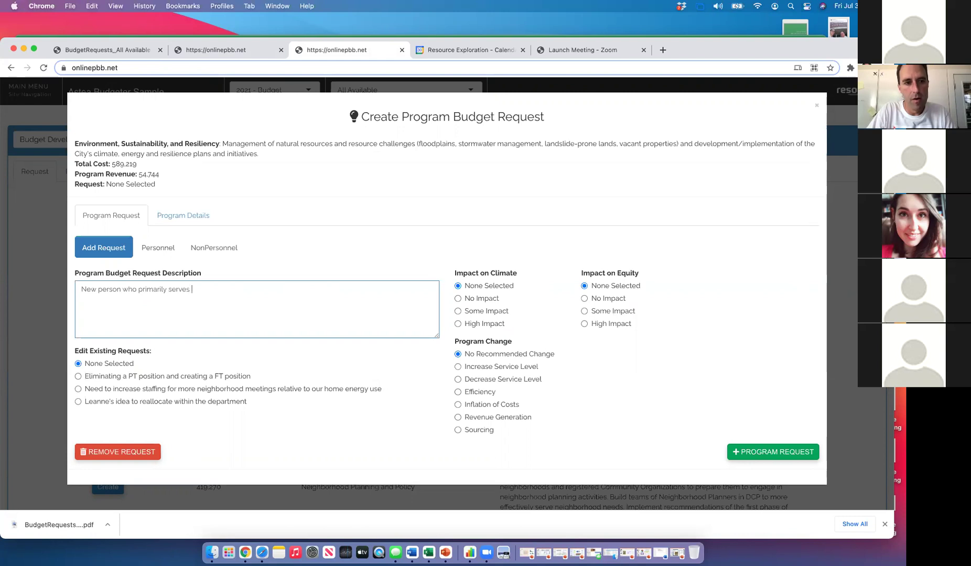
pyautogui.write(' multipl')
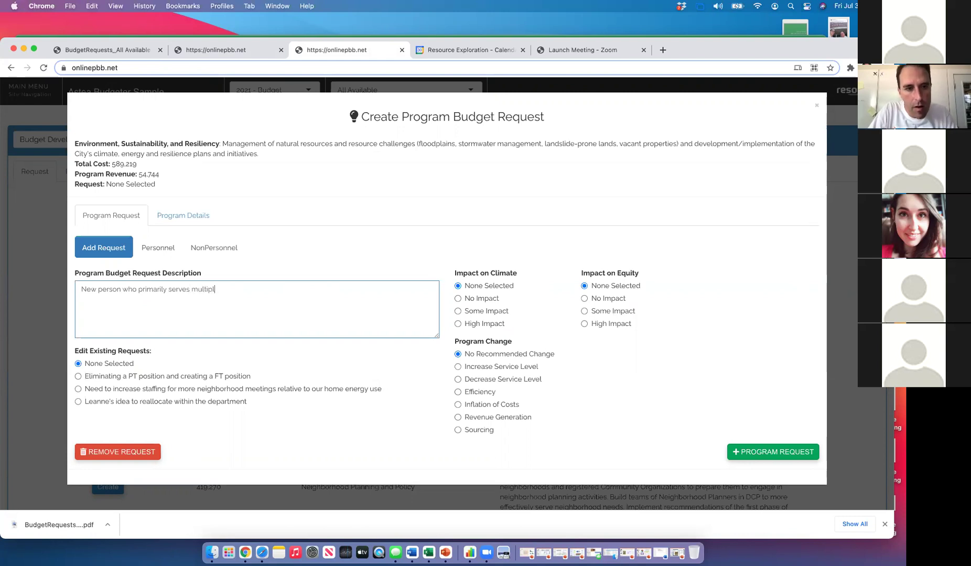
pyautogui.write('e programs')
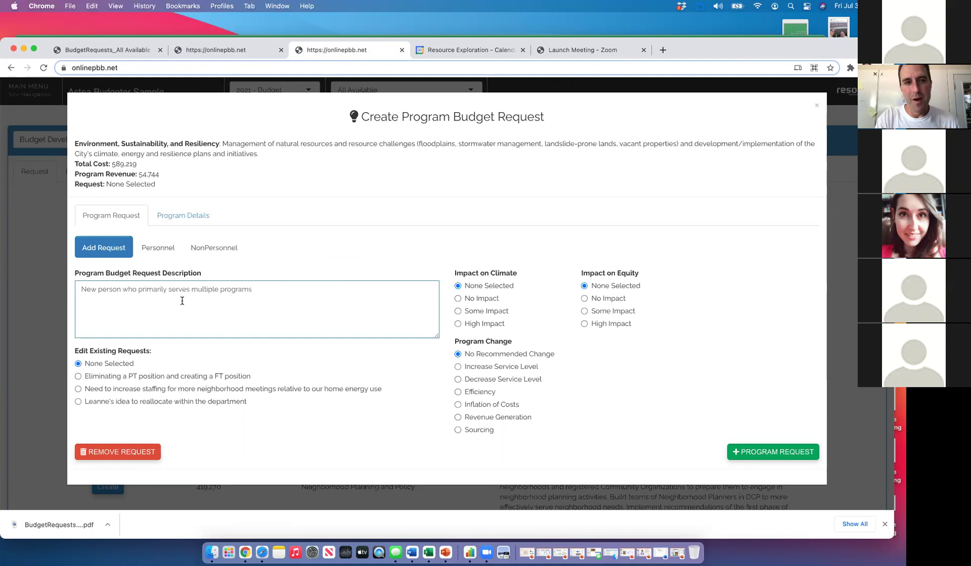
# Reword the request description as "New person who primarily serves this program (but we envision they'll be serving multiple programs in the dept)".
pyautogui.click(272, 288)
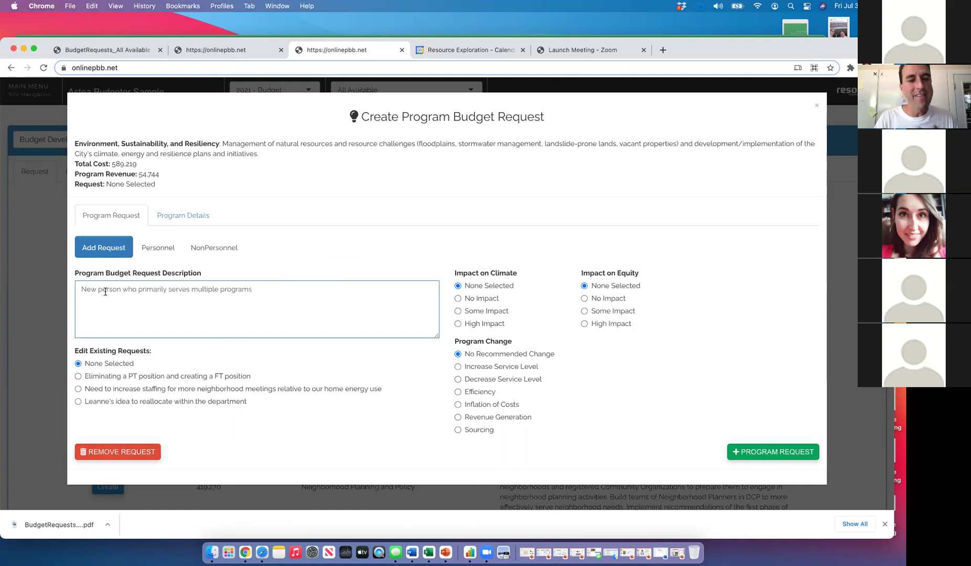
pyautogui.doubleClick(204, 289)
pyautogui.press('Left')
pyautogui.write('this pro')
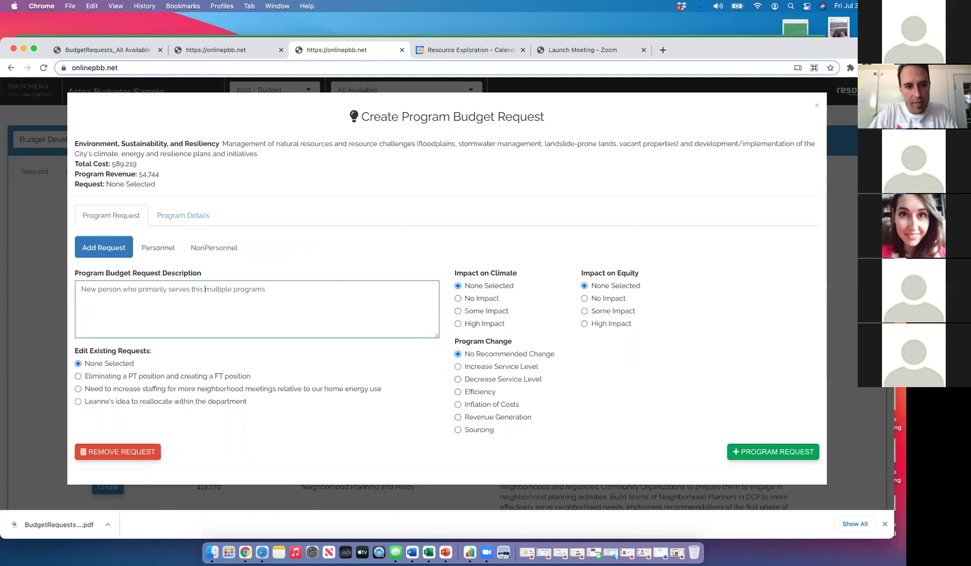
pyautogui.write('gram (b')
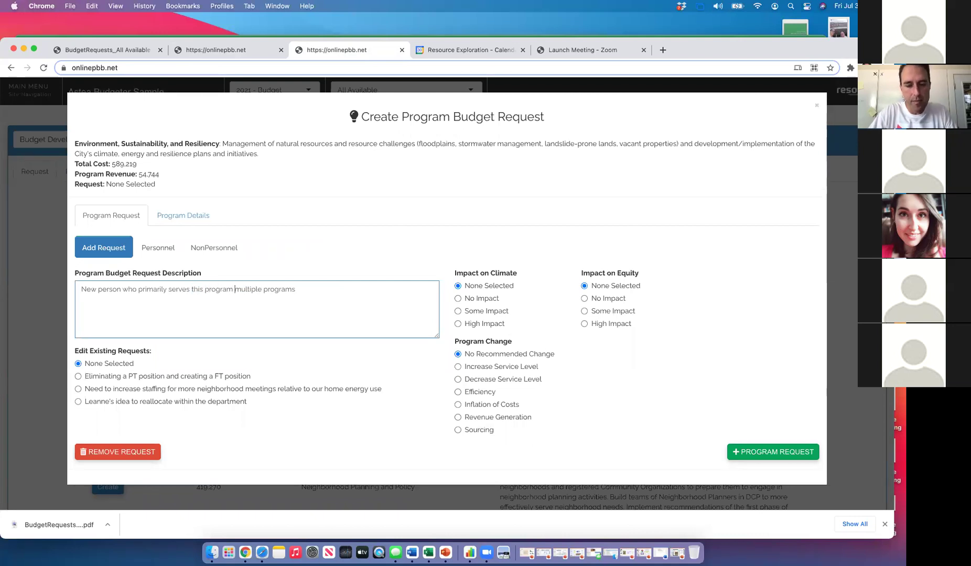
pyautogui.write('ut ')
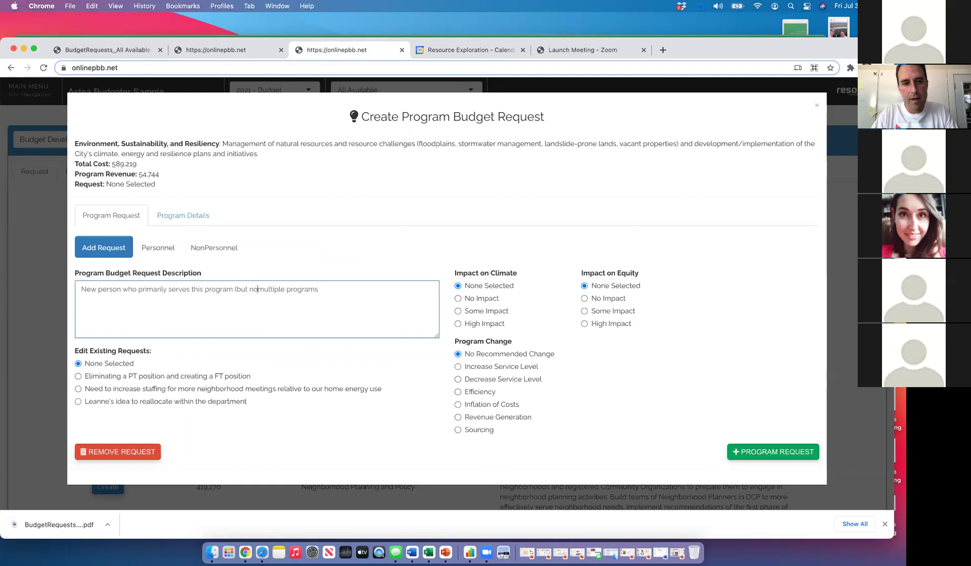
pyautogui.write('we envision the')
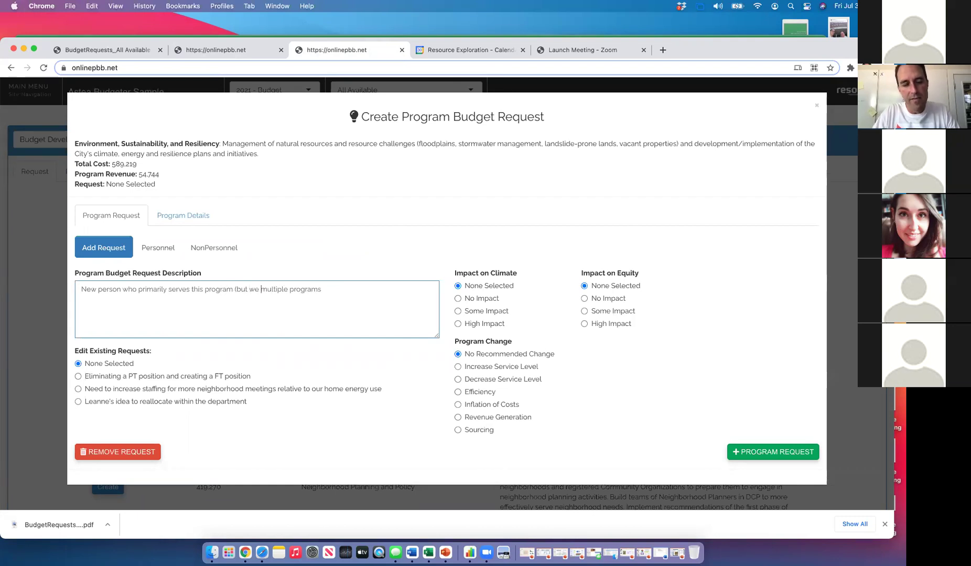
pyautogui.write('y')
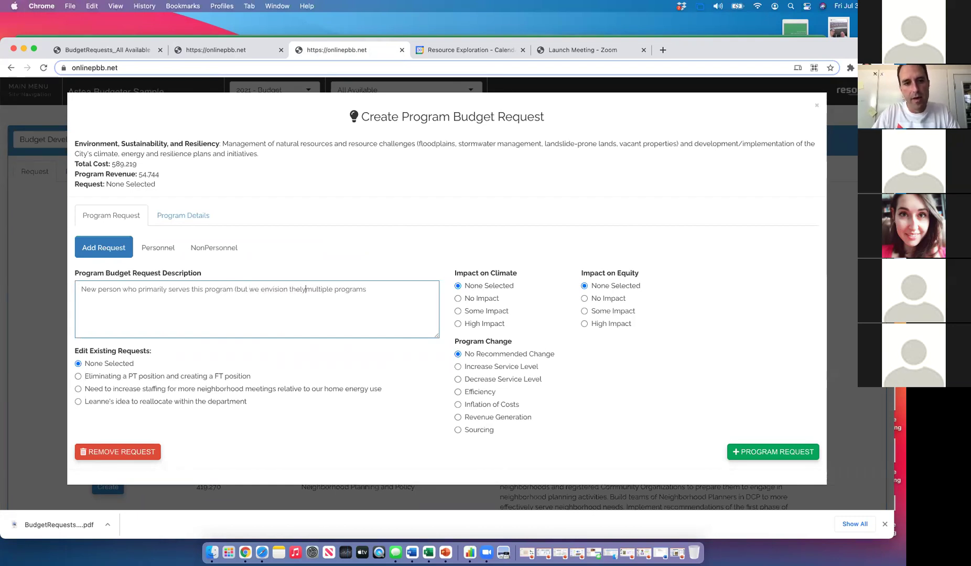
pyautogui.write("'ll be ")
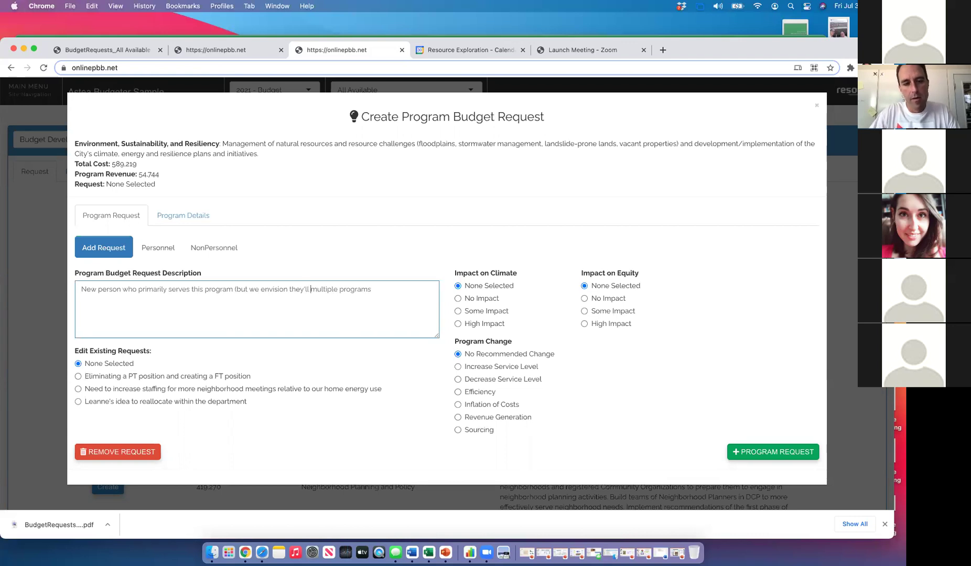
pyautogui.write('servi')
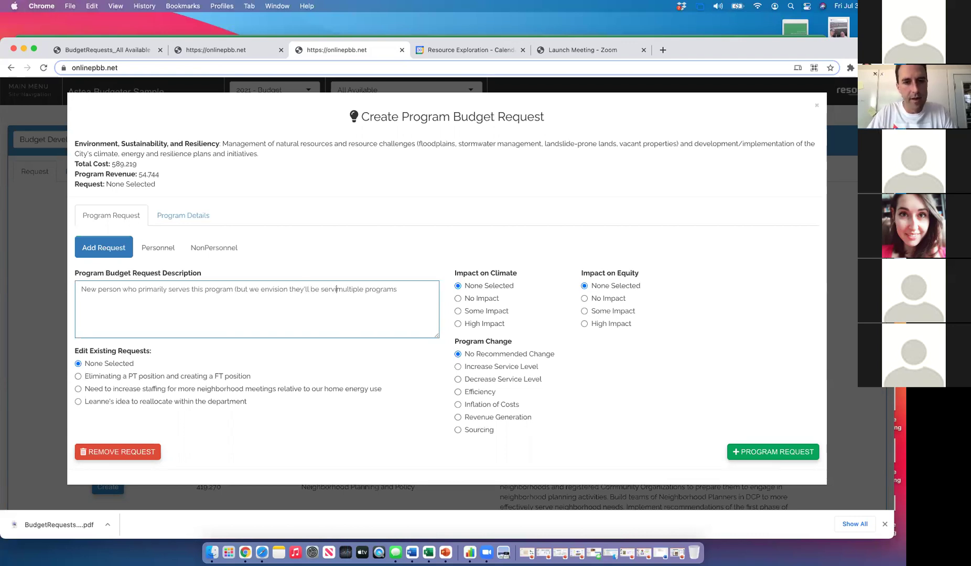
pyautogui.write('ng')
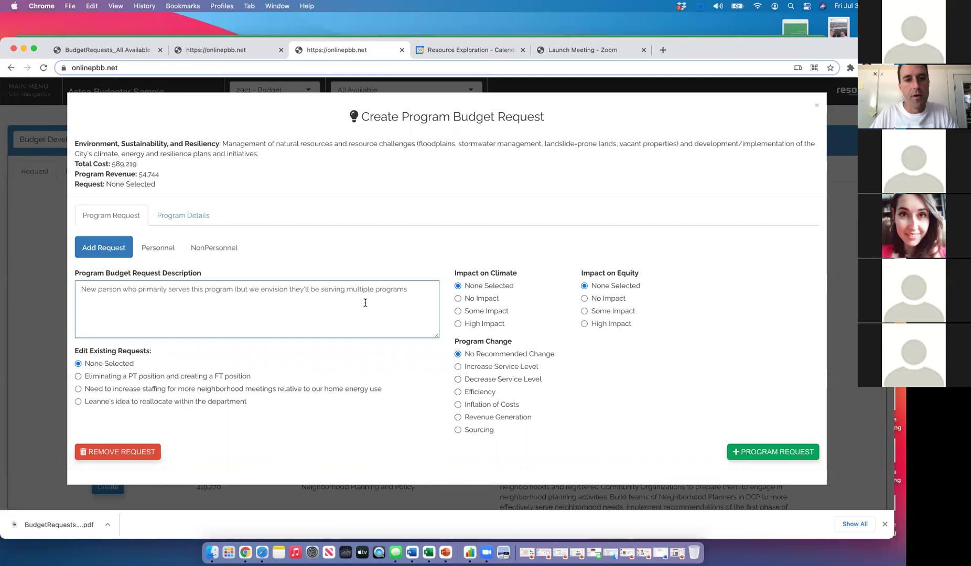
pyautogui.click(419, 289)
pyautogui.write('in')
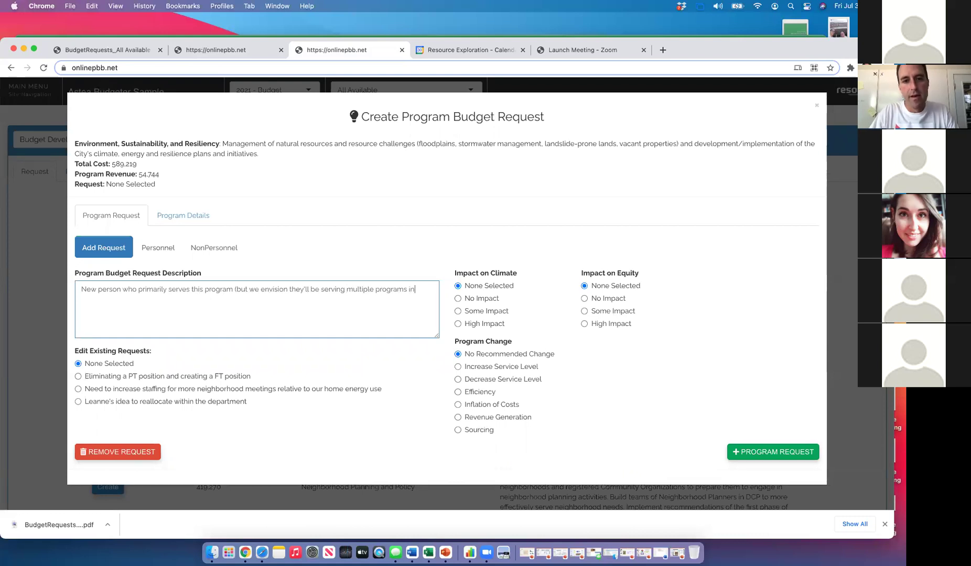
pyautogui.write(' the dept)')
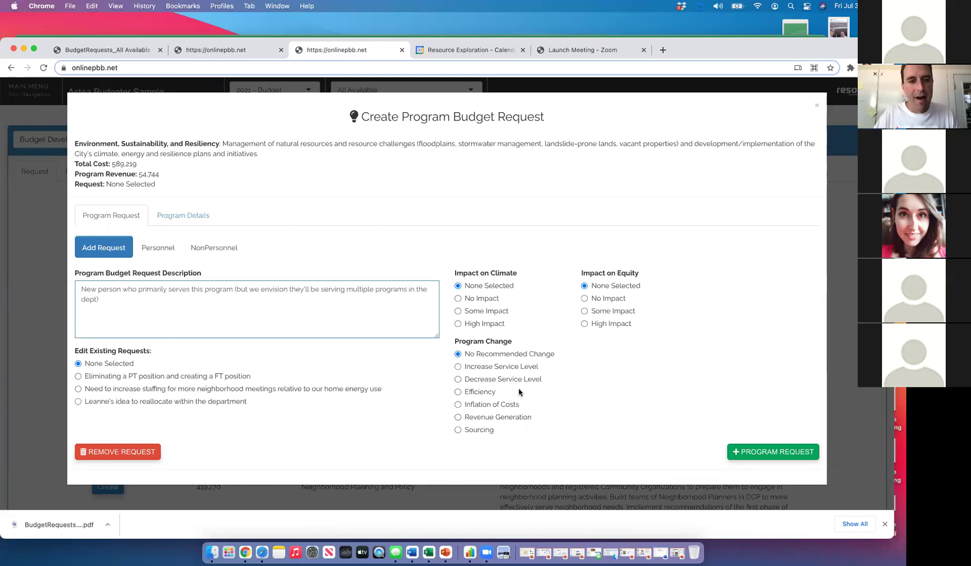
# Add the Environment, Sustainability, and Resiliency program request and open its personnel positions.
pyautogui.click(753, 447)
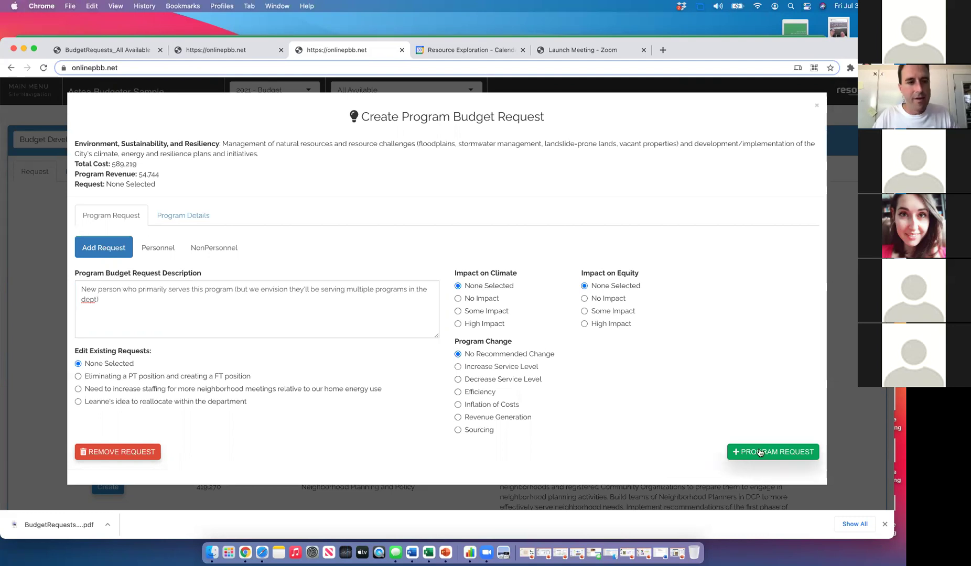
pyautogui.click(218, 416)
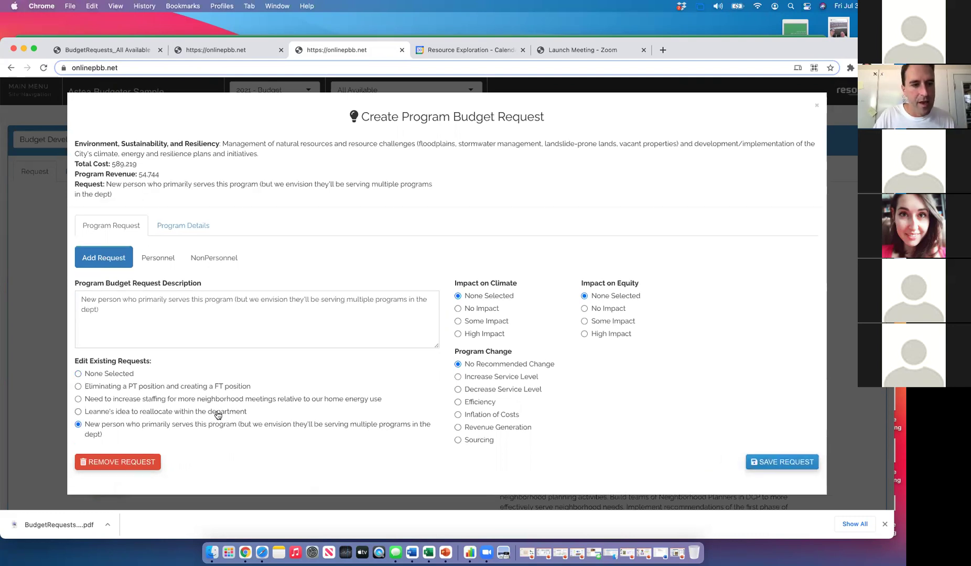
pyautogui.click(167, 265)
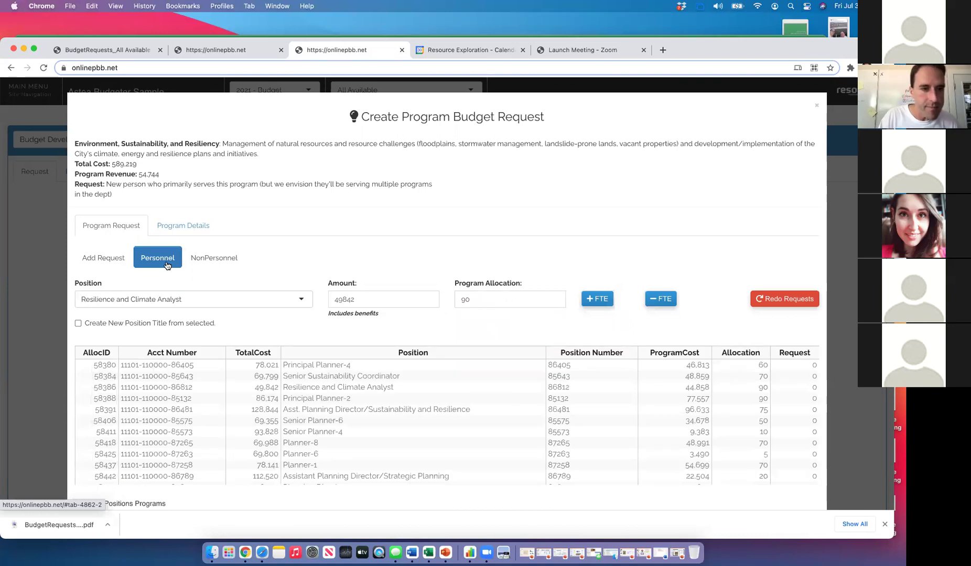
# Create a new position title "Multi-program Expert" based on the Resilience and Climate Analyst position.
pyautogui.click(279, 300)
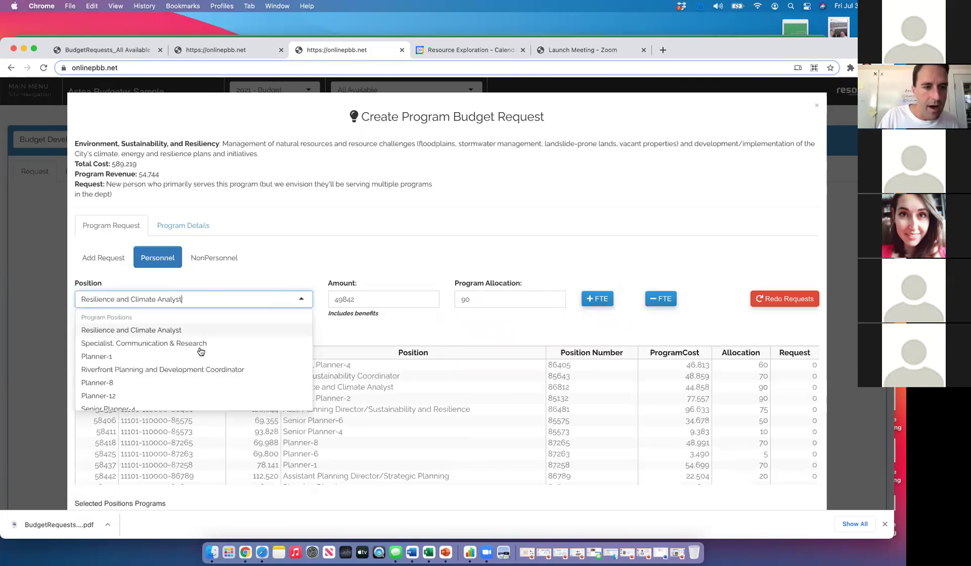
pyautogui.click(245, 284)
pyautogui.click(112, 324)
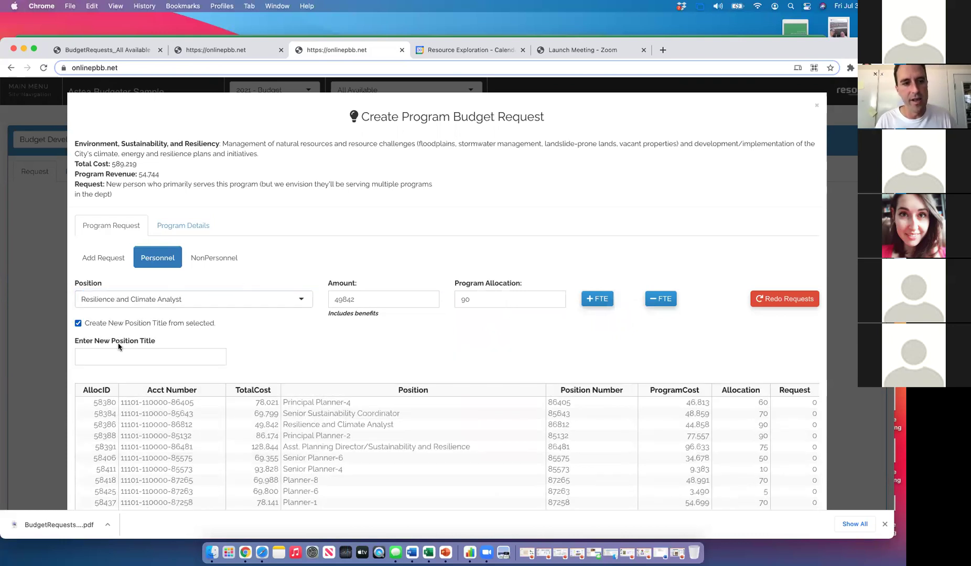
pyautogui.click(116, 357)
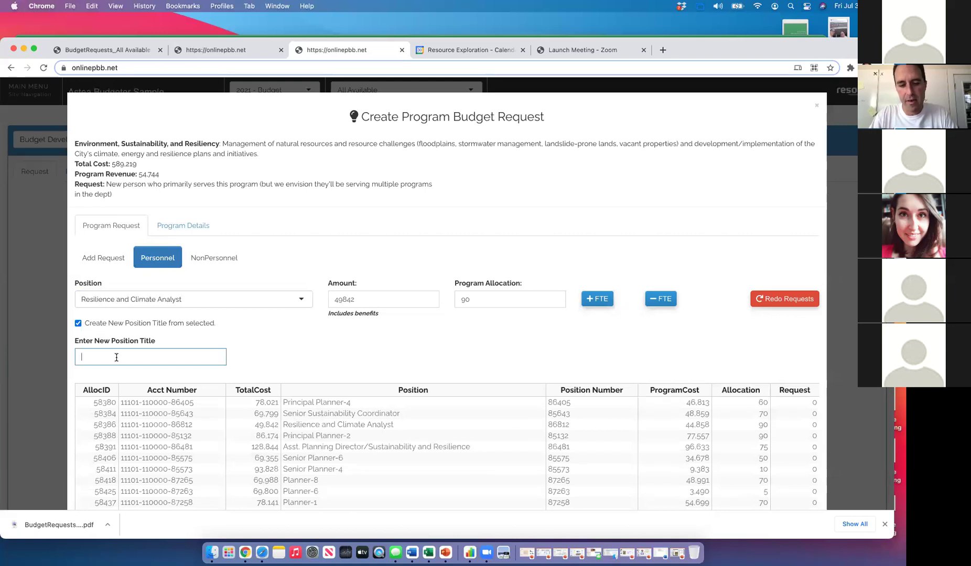
pyautogui.write('Multi')
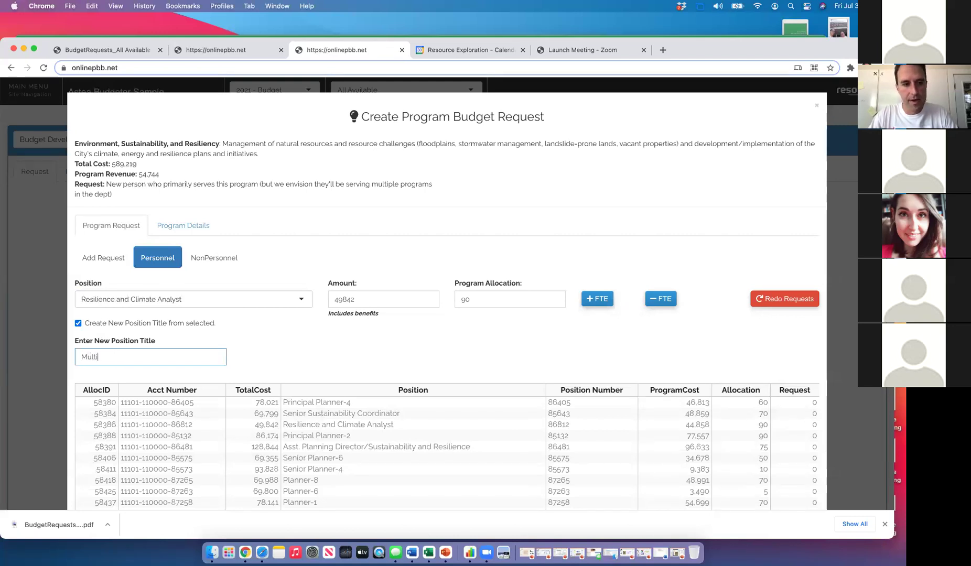
pyautogui.write('-program Expert')
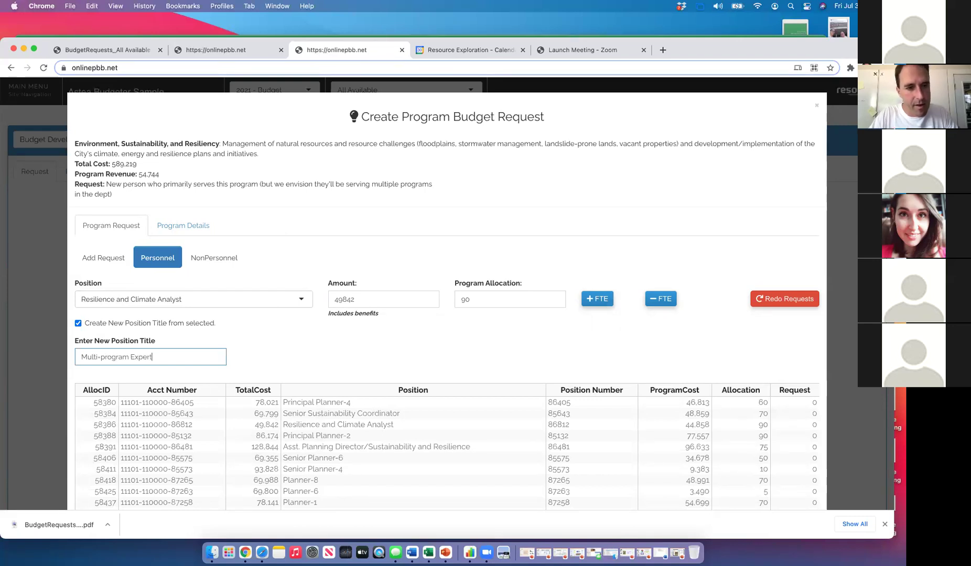
pyautogui.click(273, 348)
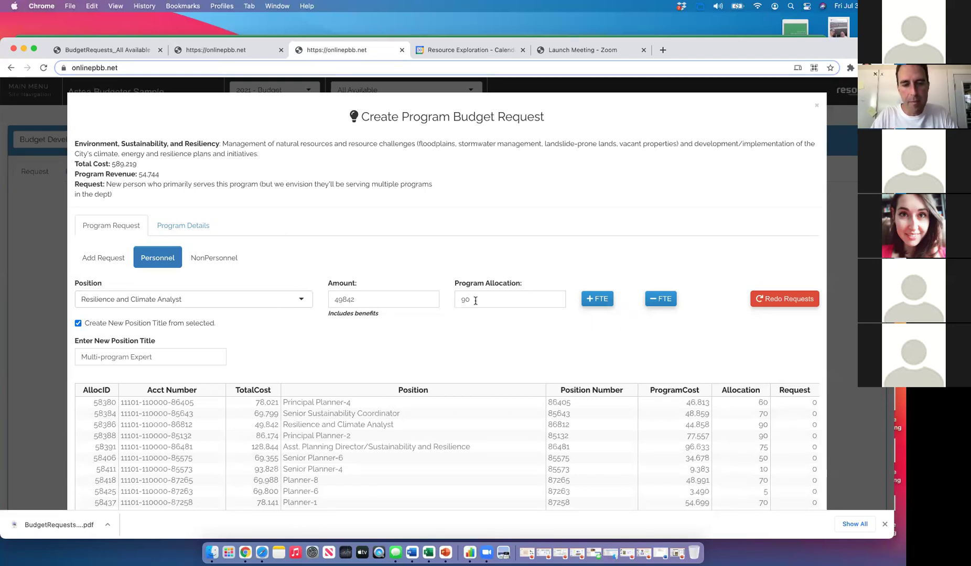
# Set the new position's program allocation to 75 and submit it as an added FTE.
pyautogui.moveTo(470, 299); pyautogui.dragTo(458, 299)
pyautogui.write('75')
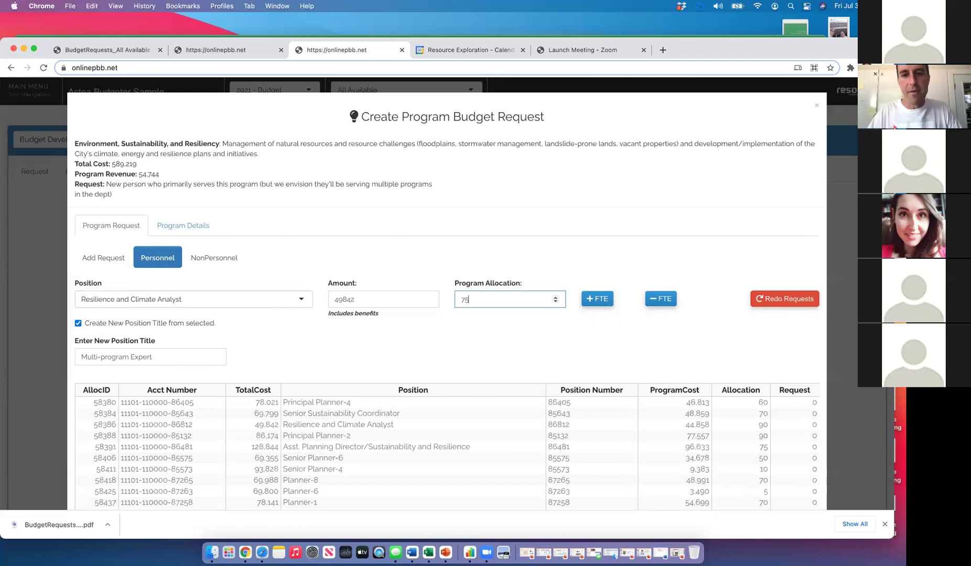
pyautogui.click(597, 298)
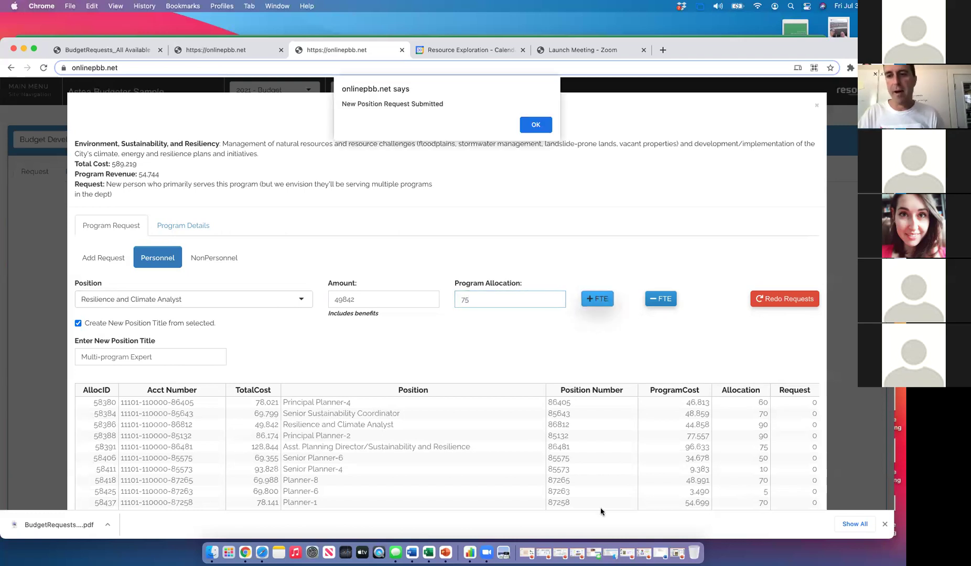
pyautogui.click(536, 124)
pyautogui.scroll(-5, 524, 467)
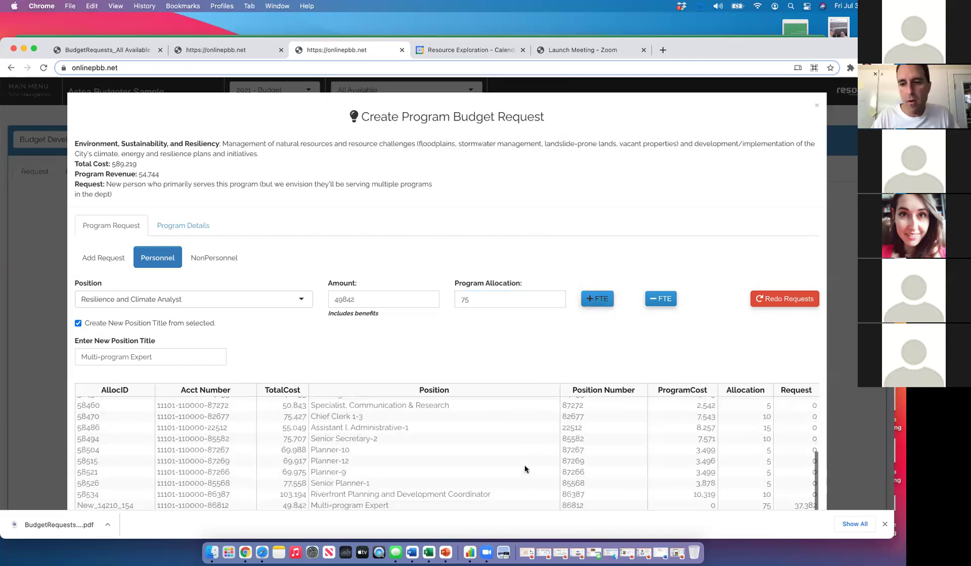
pyautogui.scroll(-5, 524, 468)
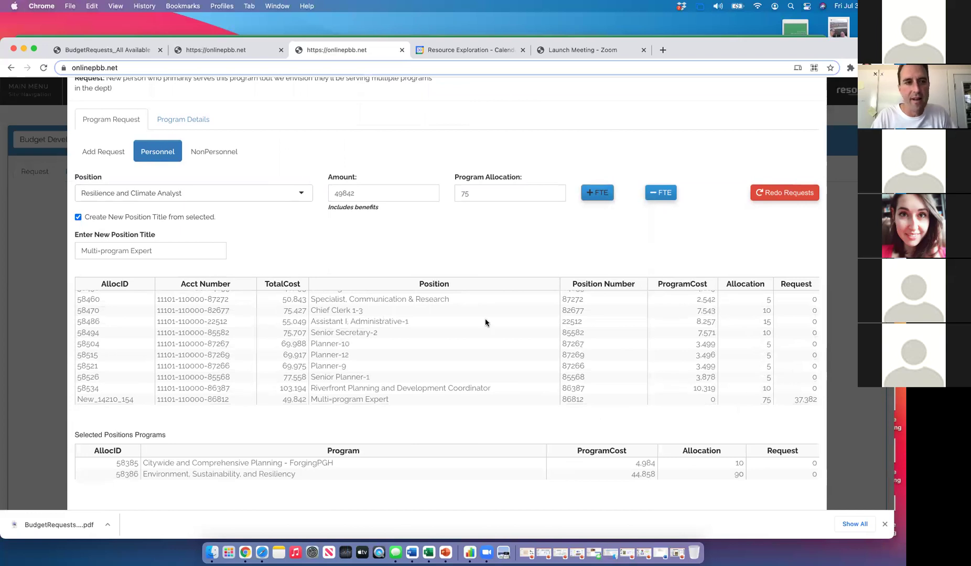
# Select the requested position Resilience and Climate Analyst (New Request_154), examine its allocation across programs, and close the request.
pyautogui.click(295, 193)
pyautogui.scroll(-4, 191, 261)
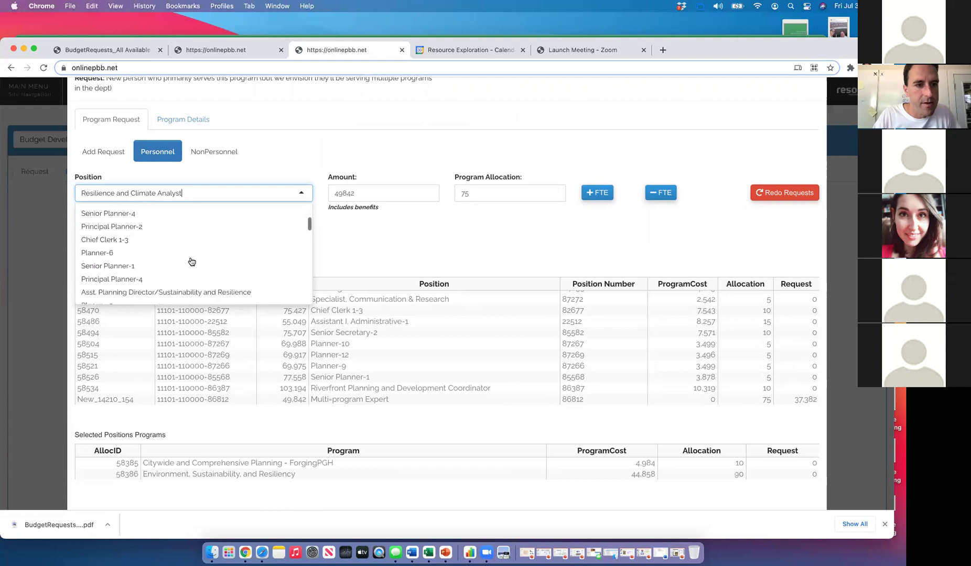
pyautogui.scroll(-5, 191, 262)
pyautogui.scroll(-3, 191, 262)
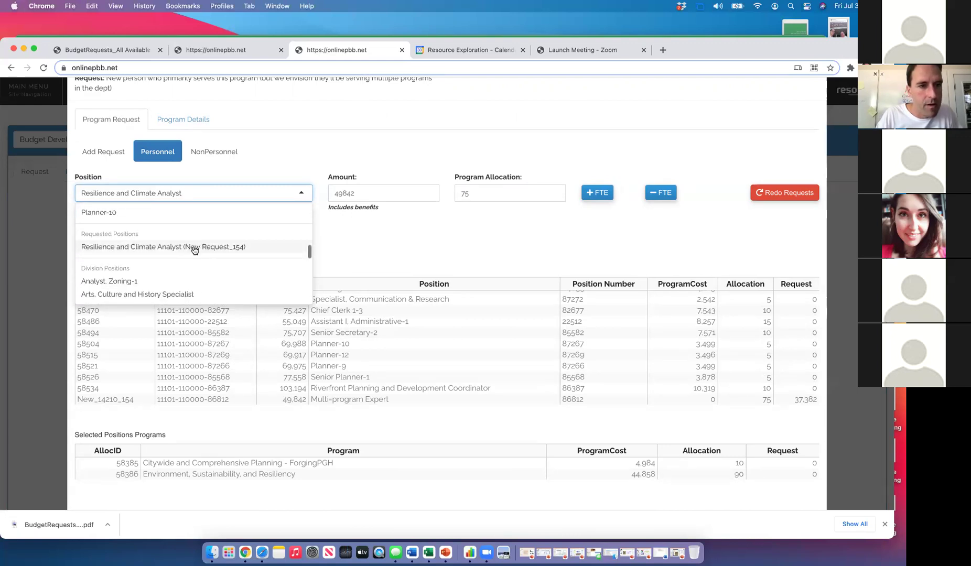
pyautogui.click(194, 247)
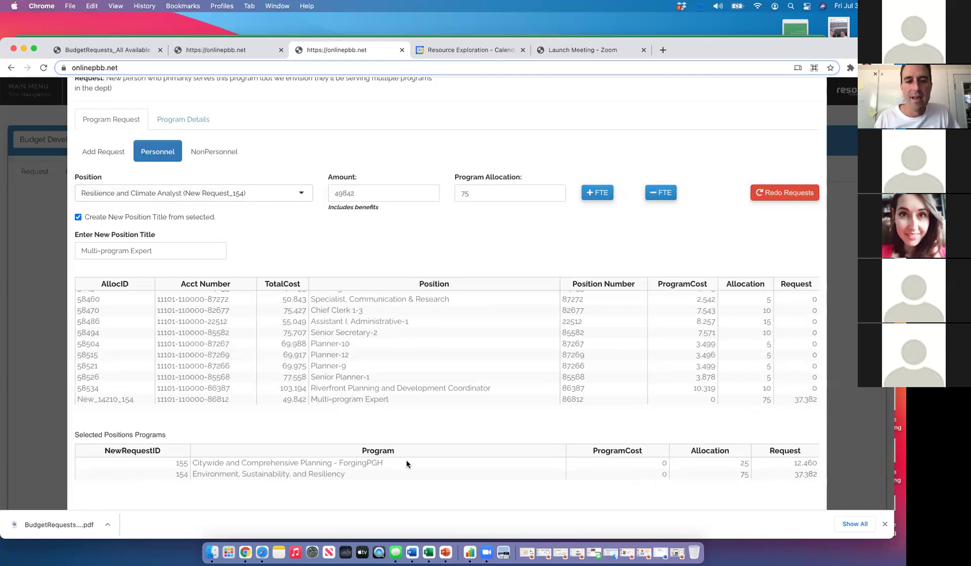
pyautogui.scroll(-1, 423, 420)
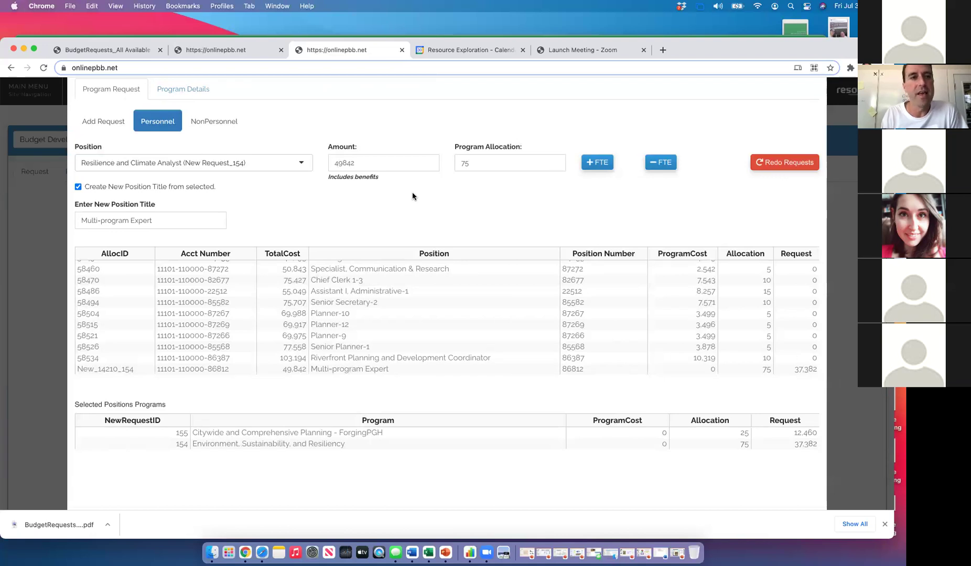
pyautogui.scroll(5, 412, 192)
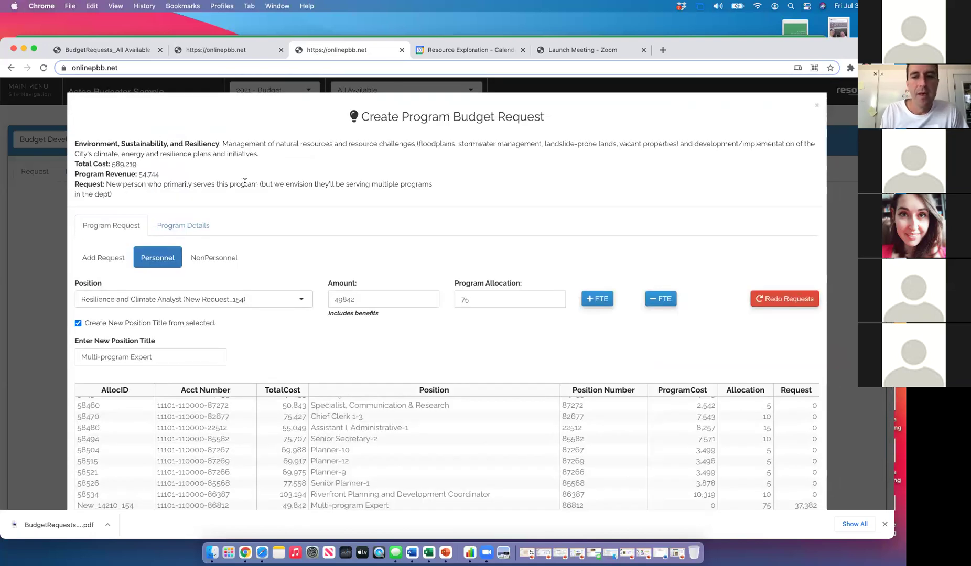
pyautogui.scroll(-6, 486, 330)
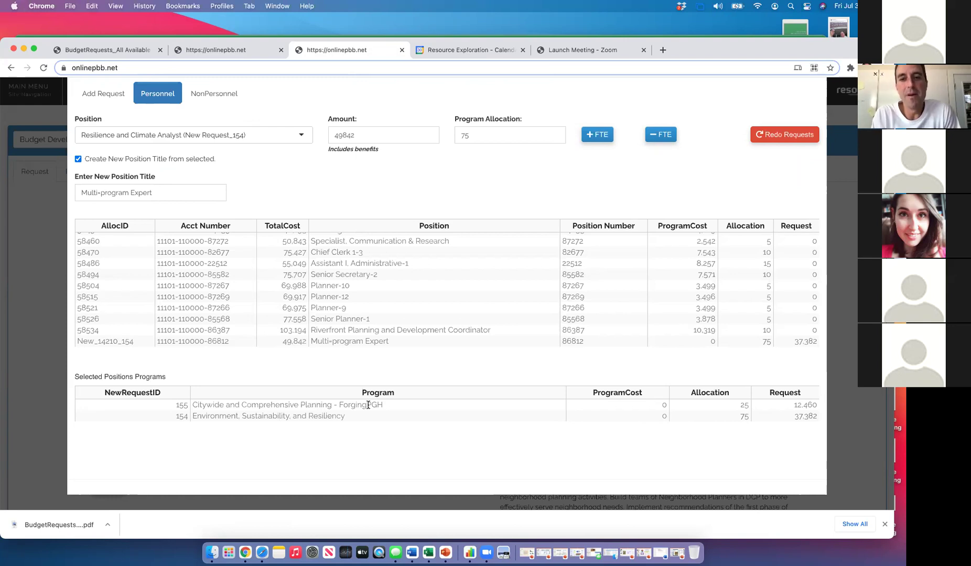
pyautogui.scroll(10, 303, 238)
pyautogui.scroll(3, 298, 192)
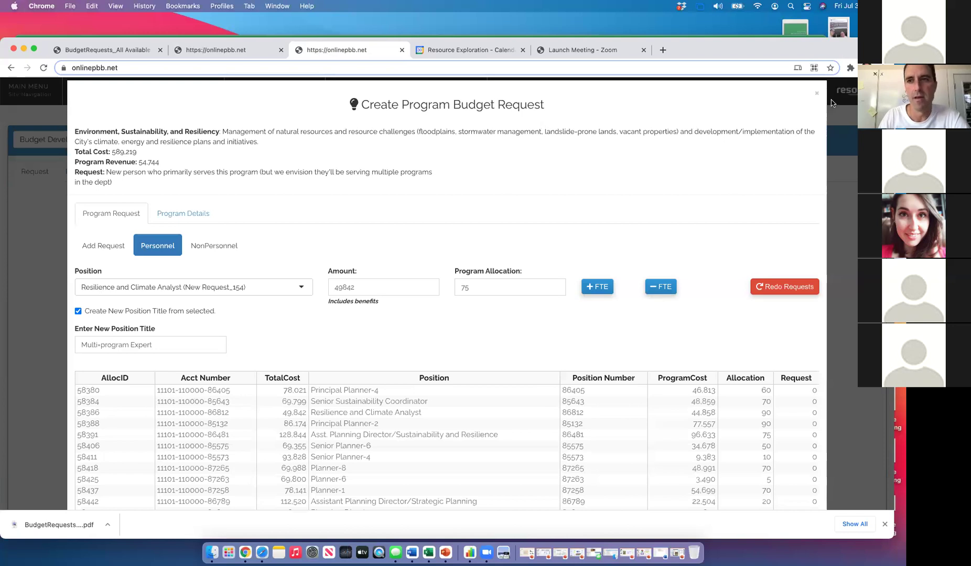
pyautogui.click(816, 94)
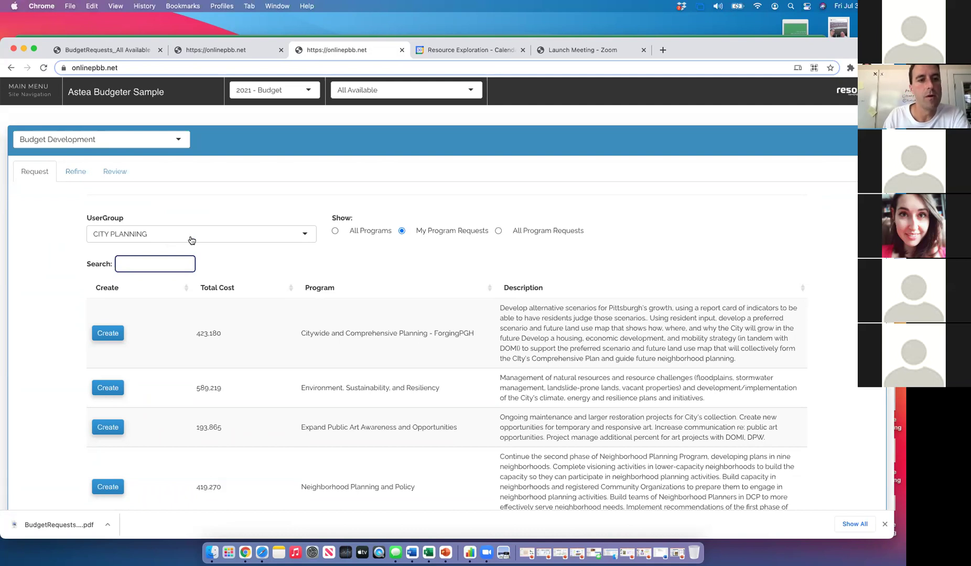
pyautogui.scroll(-3, 63, 296)
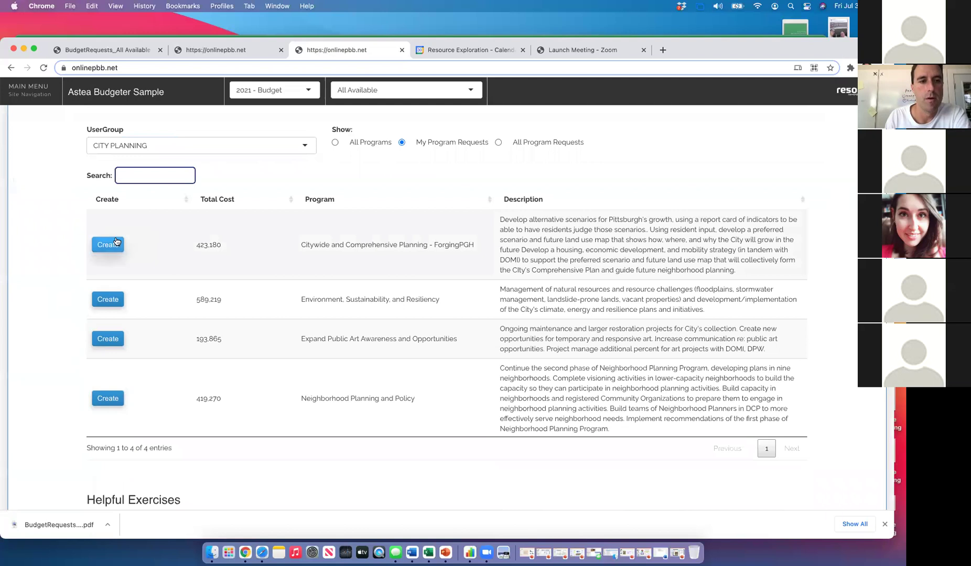
pyautogui.scroll(-1, 139, 270)
pyautogui.scroll(1, 139, 270)
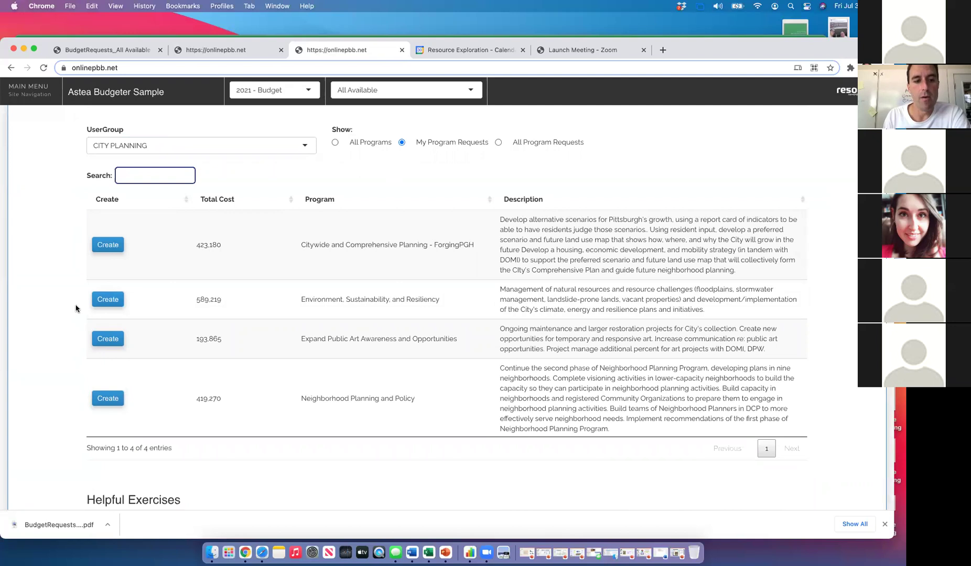
# On the Pittsburgh site, review the budget request summaries for City Planning and the Bureau of Animal Care and Control.
pyautogui.click(249, 52)
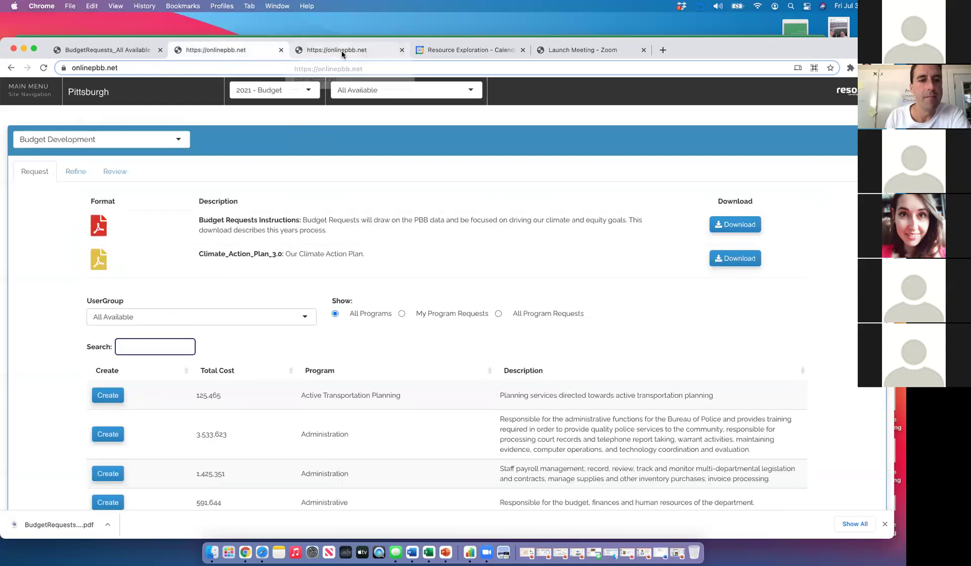
pyautogui.click(116, 172)
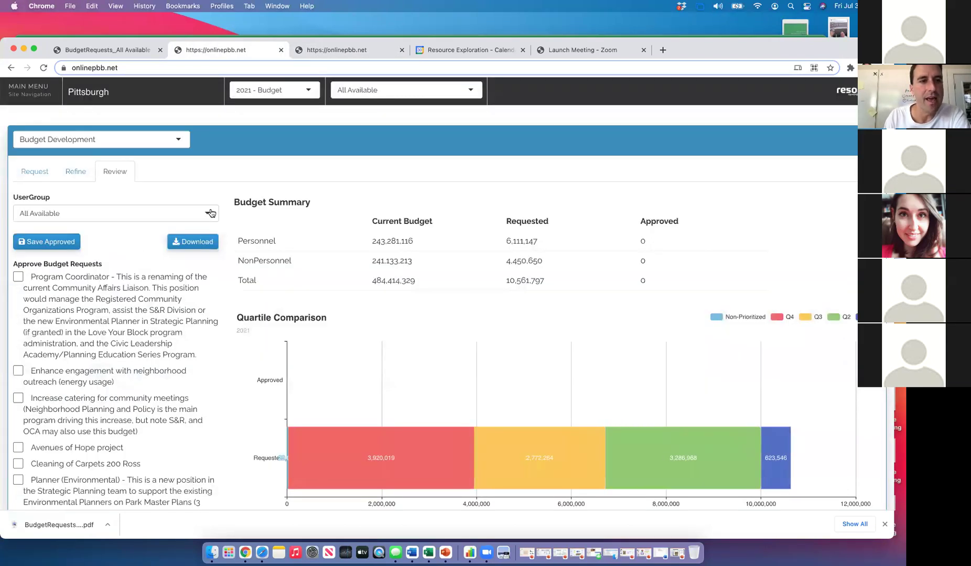
pyautogui.click(209, 212)
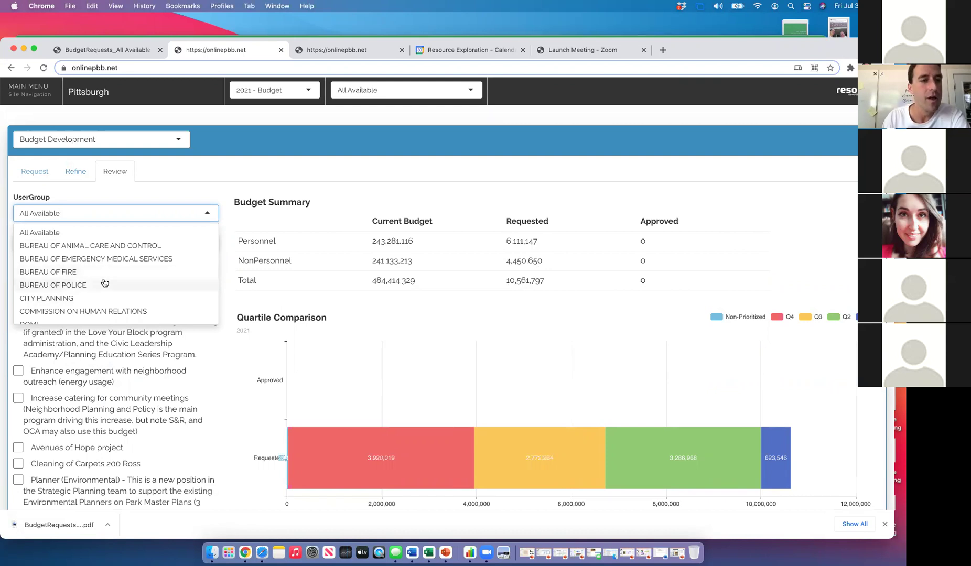
pyautogui.click(77, 302)
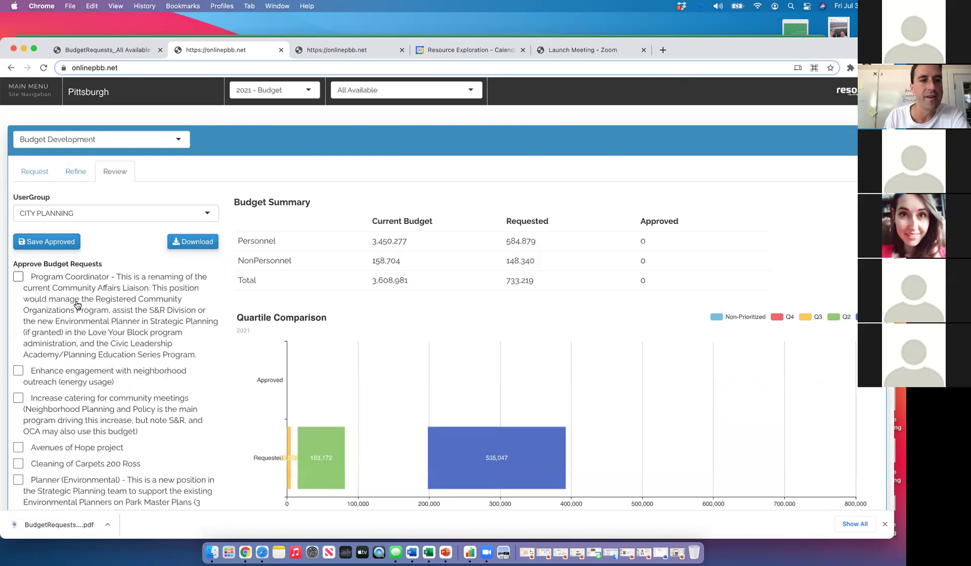
pyautogui.click(149, 219)
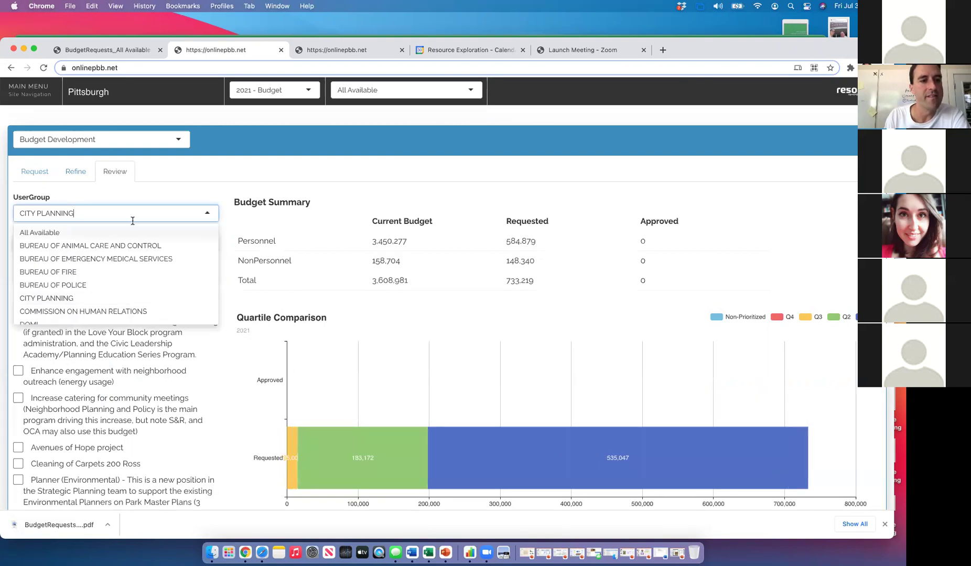
pyautogui.click(95, 244)
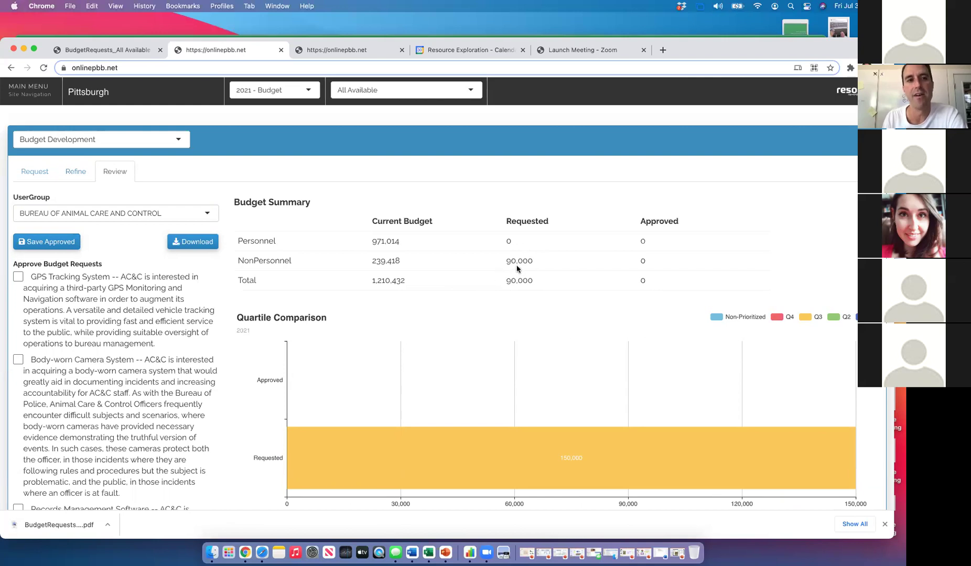
# In the Astea Budgeter Sample site, start a budget request for the Citywide and Comprehensive Planning - ForgingPGH program.
pyautogui.click(349, 53)
pyautogui.scroll(5, 58, 189)
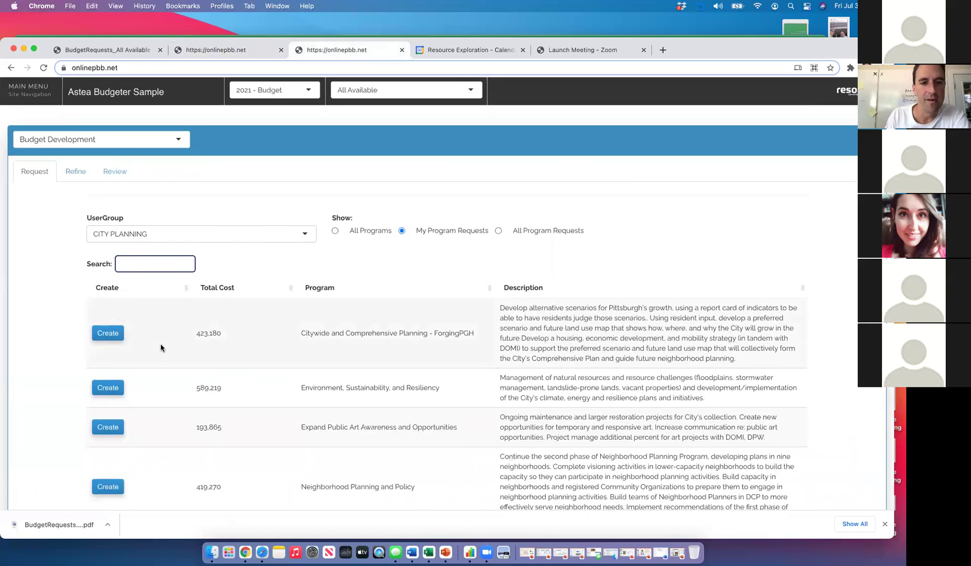
pyautogui.click(113, 335)
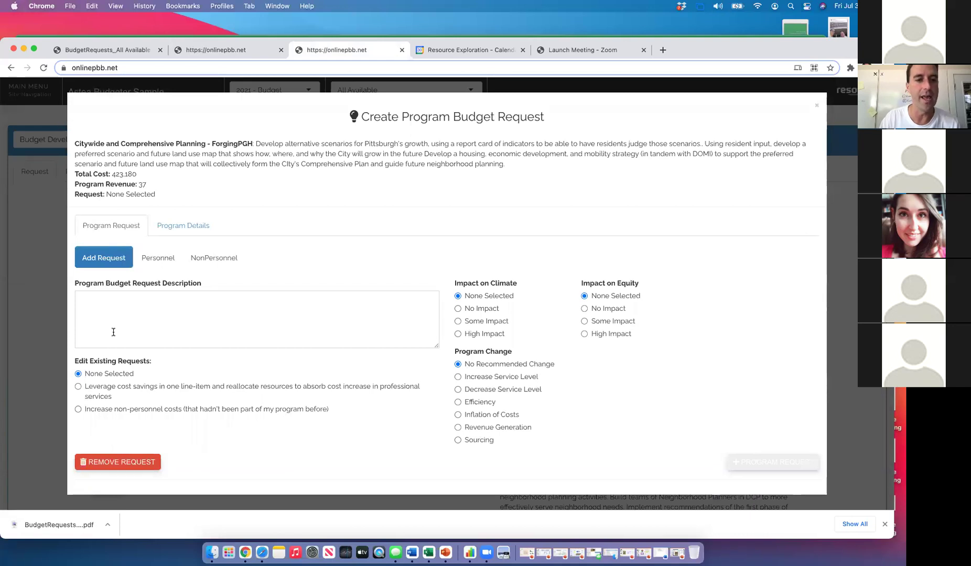
# Describe the request as "Program Efficiency note" and set its program change to Efficiency.
pyautogui.click(178, 307)
pyautogui.write('Program')
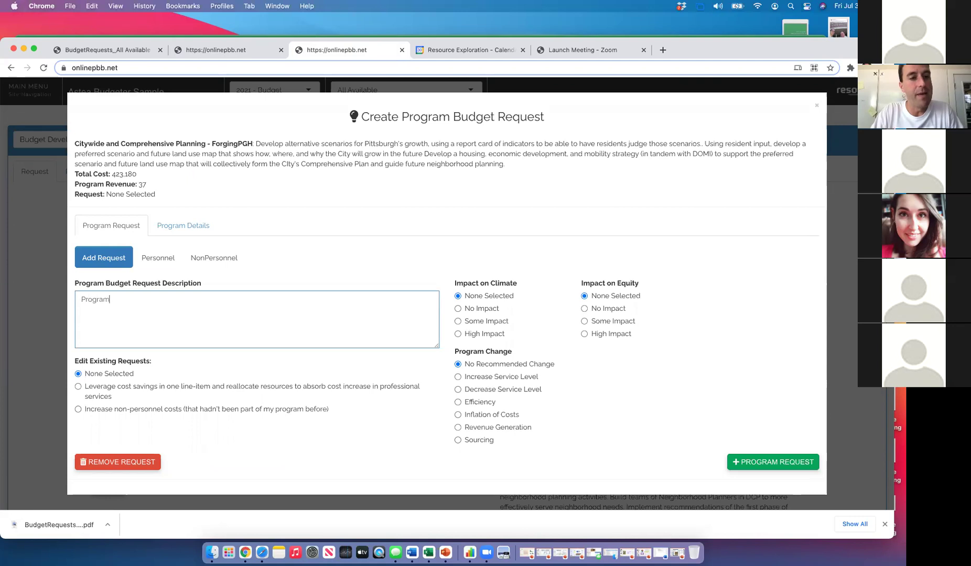
pyautogui.write(' Efficieny')
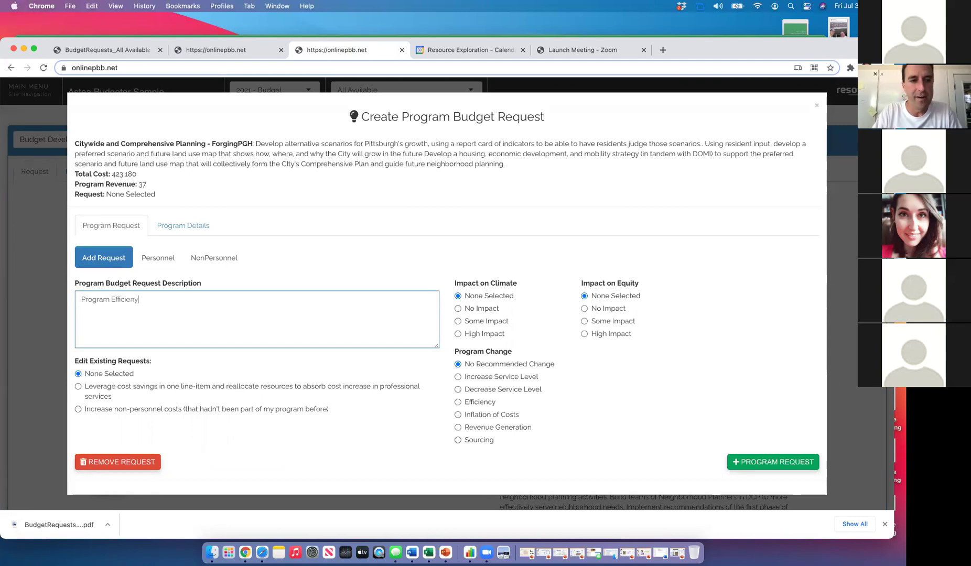
pyautogui.press('BackSpace')
pyautogui.press('BackSpace')
pyautogui.press('BackSpace')
pyautogui.write('ency ')
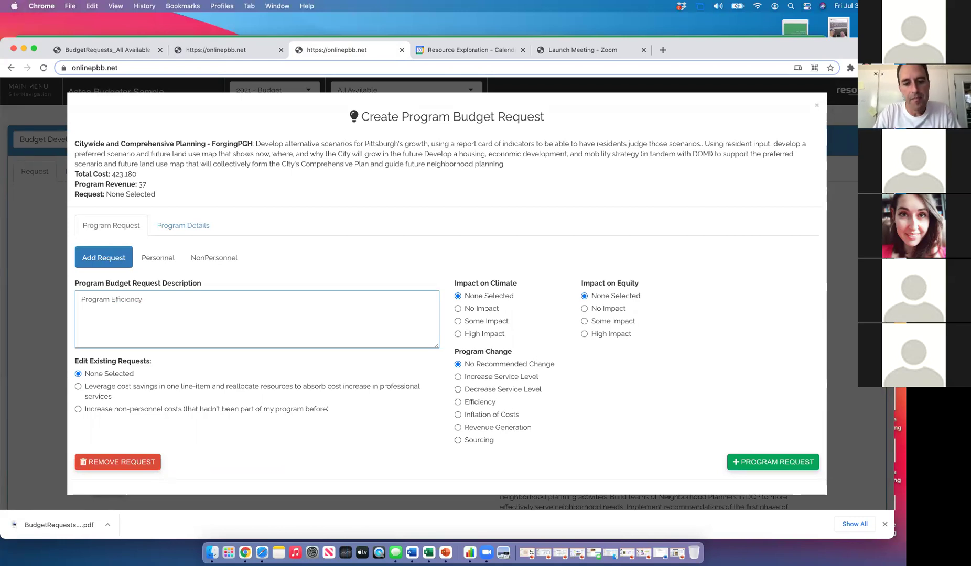
pyautogui.write('note')
pyautogui.click(372, 278)
pyautogui.click(477, 402)
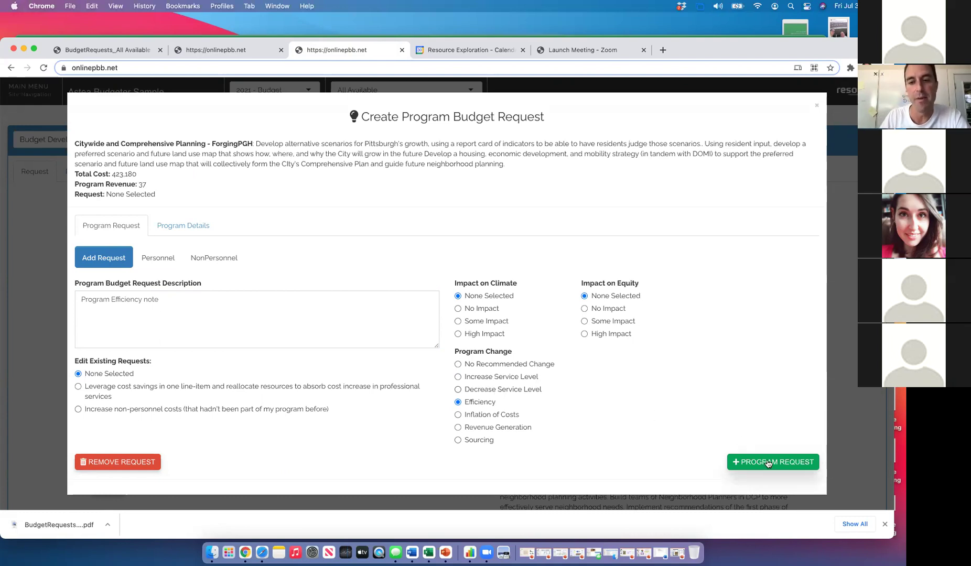
# Add the described program request, select Program Efficiency note among the existing requests, and open its personnel costs.
pyautogui.click(798, 461)
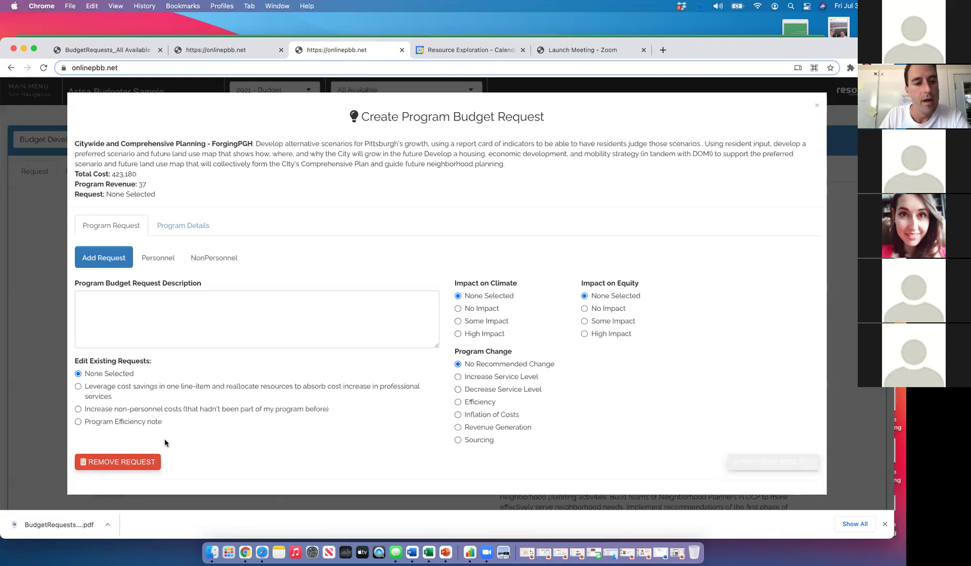
pyautogui.click(118, 422)
pyautogui.click(155, 263)
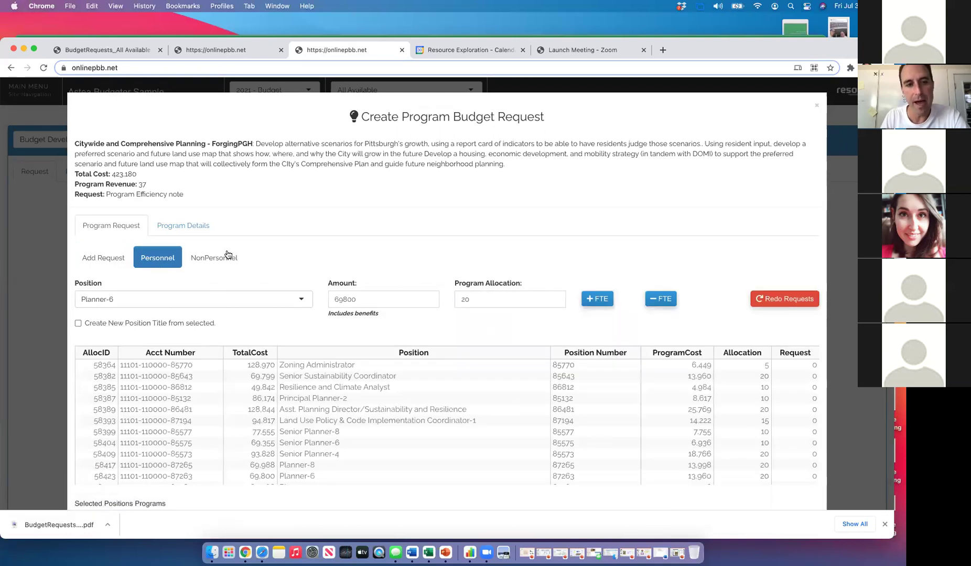
# Set the nonpersonnel requests to -132 for Recording/Filing Fees and -108 for Workforce Training, and save them.
pyautogui.click(212, 261)
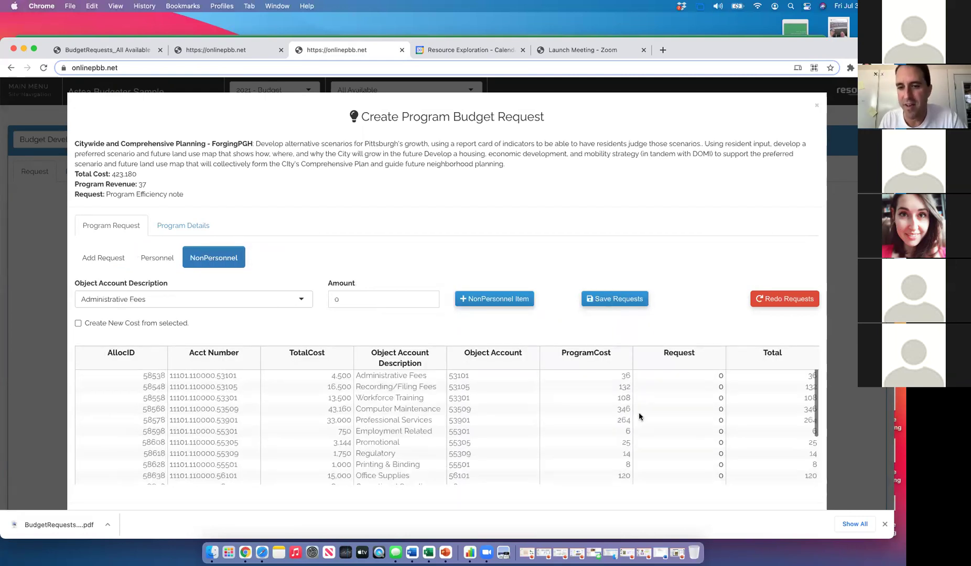
pyautogui.click(679, 388)
pyautogui.click(680, 388)
pyautogui.write('-132')
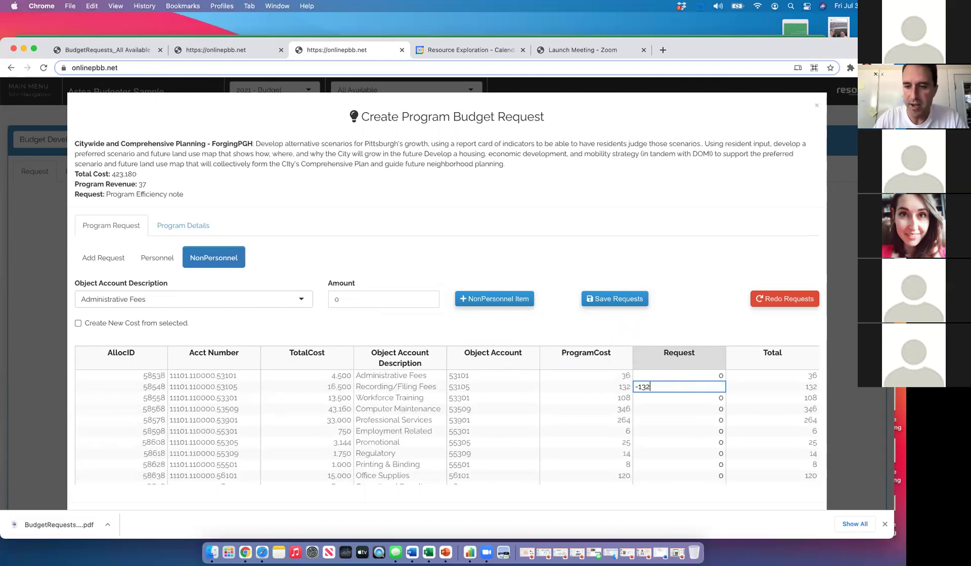
pyautogui.press('Up')
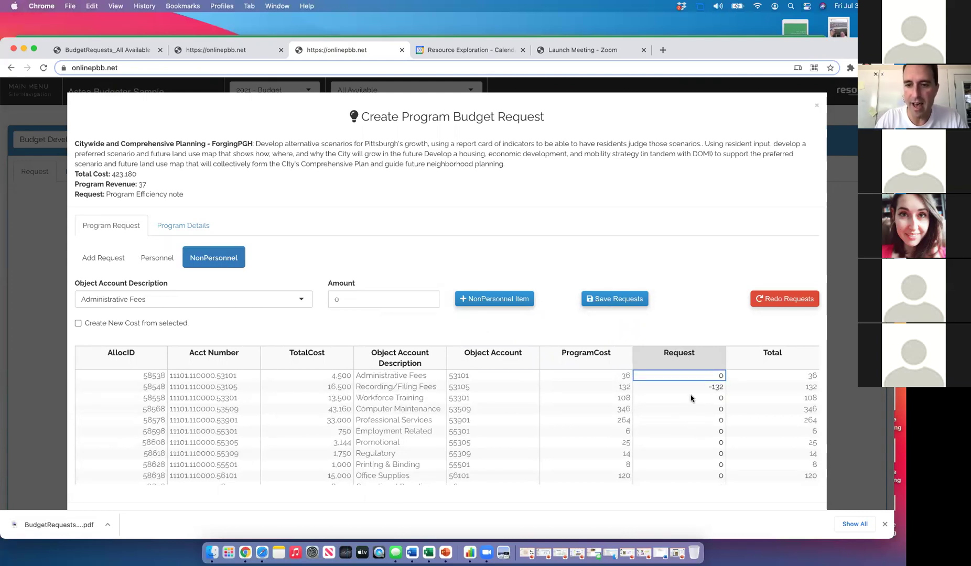
pyautogui.click(706, 400)
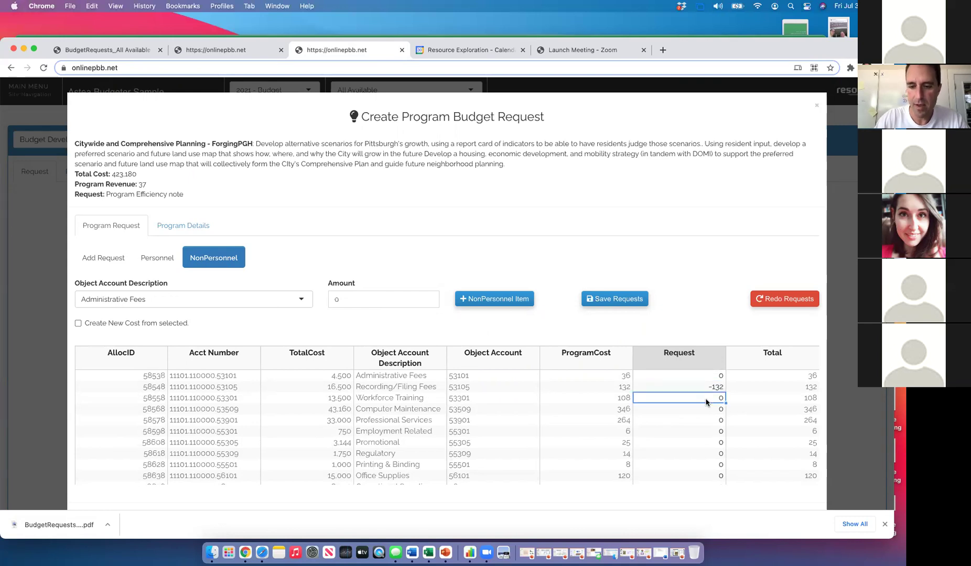
pyautogui.write('-108')
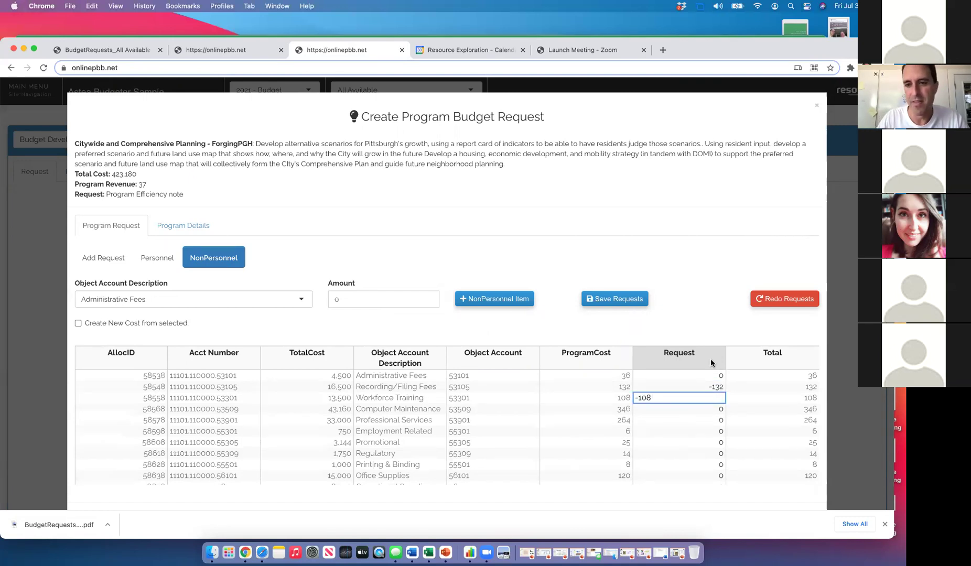
pyautogui.click(706, 313)
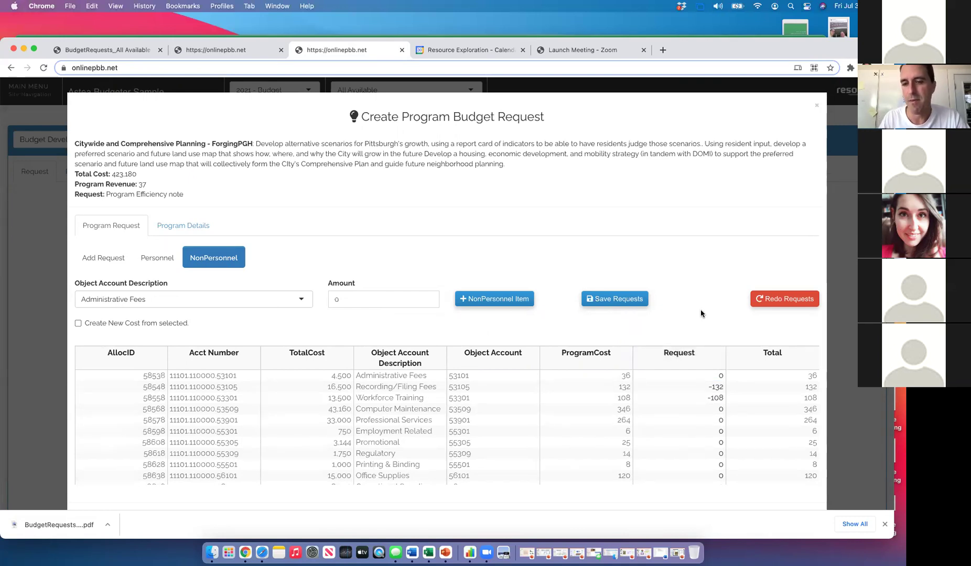
pyautogui.click(622, 299)
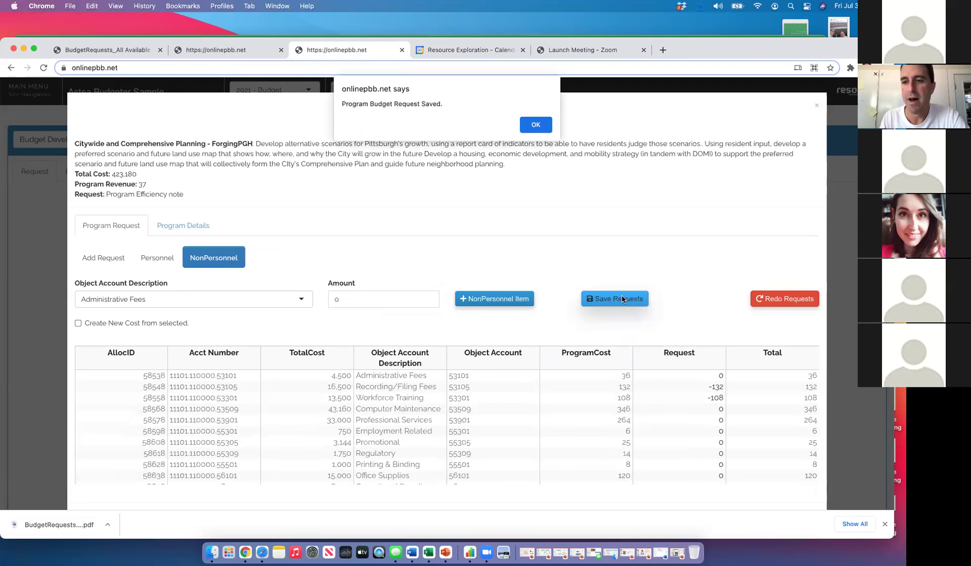
pyautogui.click(536, 125)
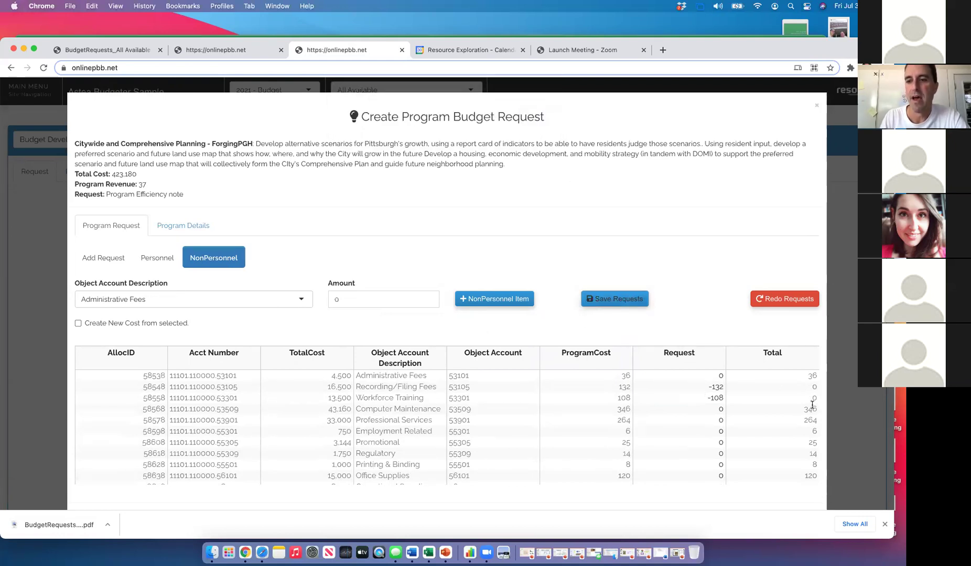
# Subtract the Land Use Policy & Code Implementation Coordinator-1 position's 15 percent allocation from the program's personnel.
pyautogui.click(162, 267)
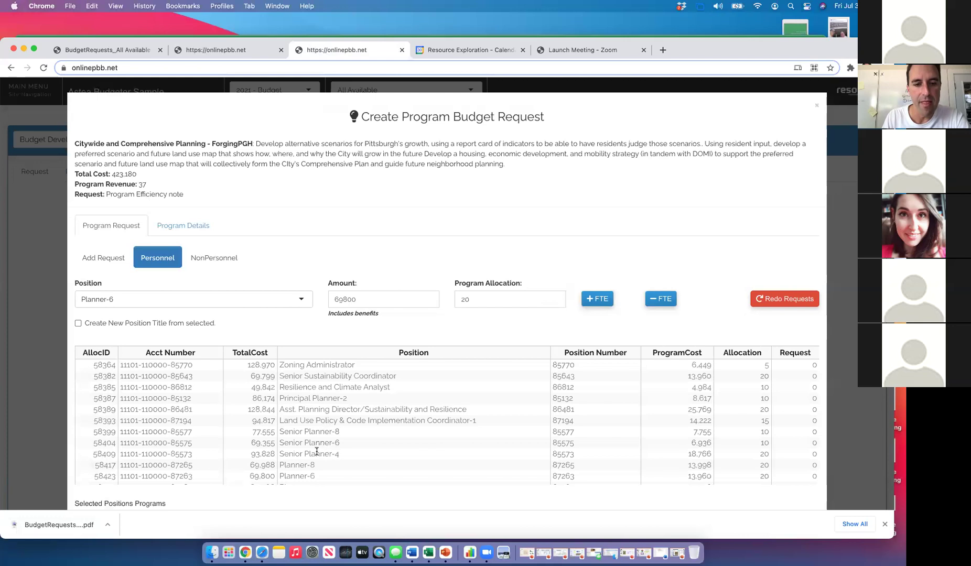
pyautogui.click(309, 424)
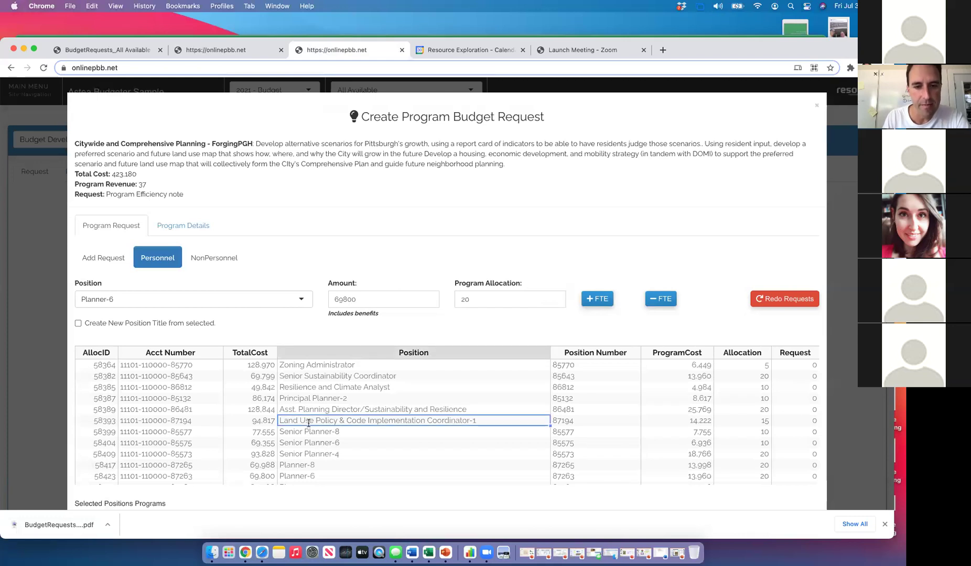
pyautogui.click(301, 302)
pyautogui.scroll(-2, 229, 373)
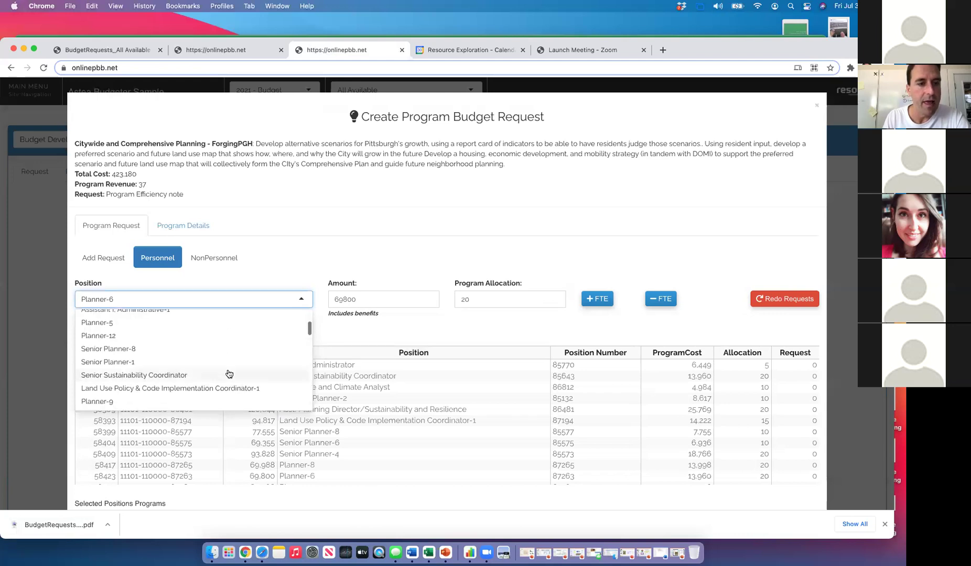
pyautogui.click(223, 388)
pyautogui.click(656, 297)
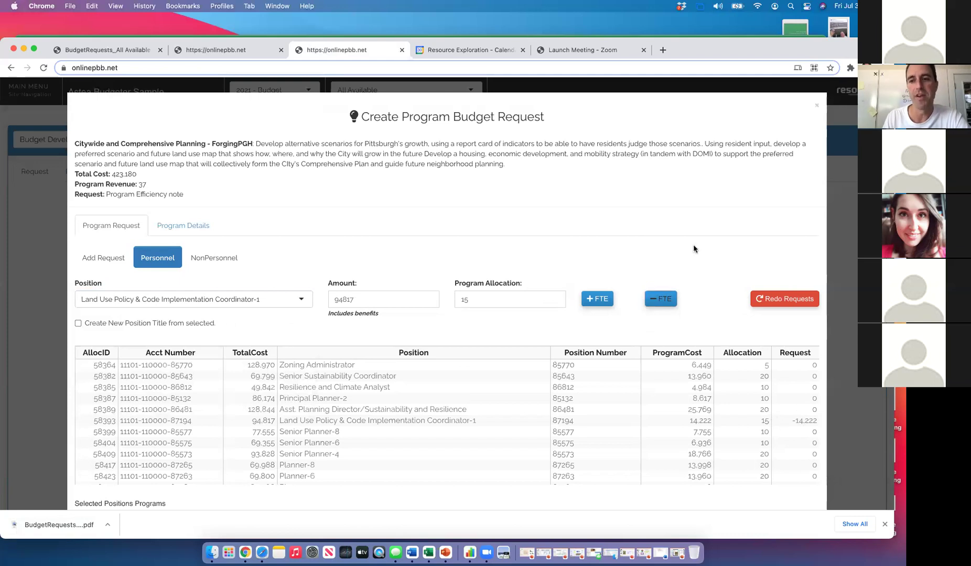
# Save the nonpersonnel requests and look through the account line items, selecting Computer Maintenance.
pyautogui.click(231, 257)
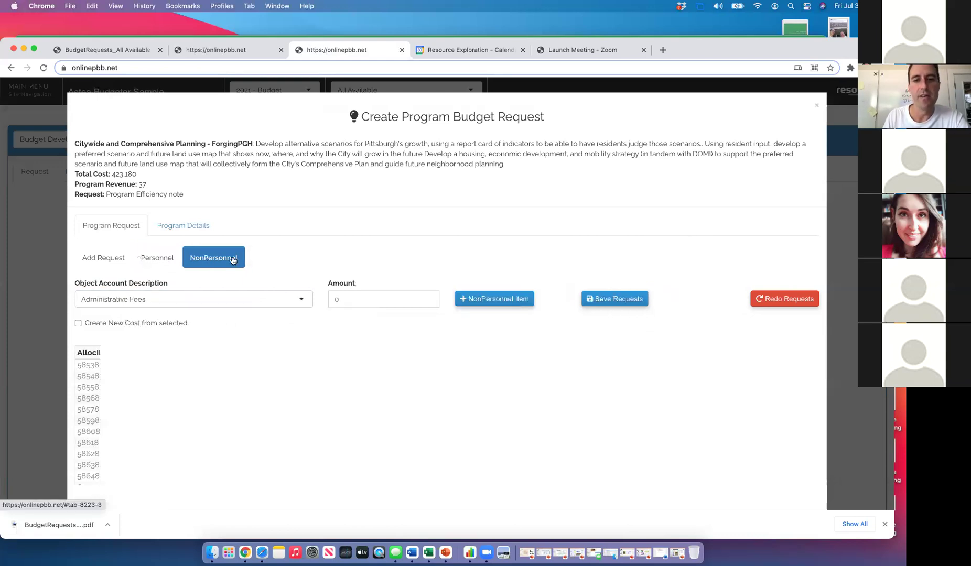
pyautogui.click(600, 302)
pyautogui.click(539, 127)
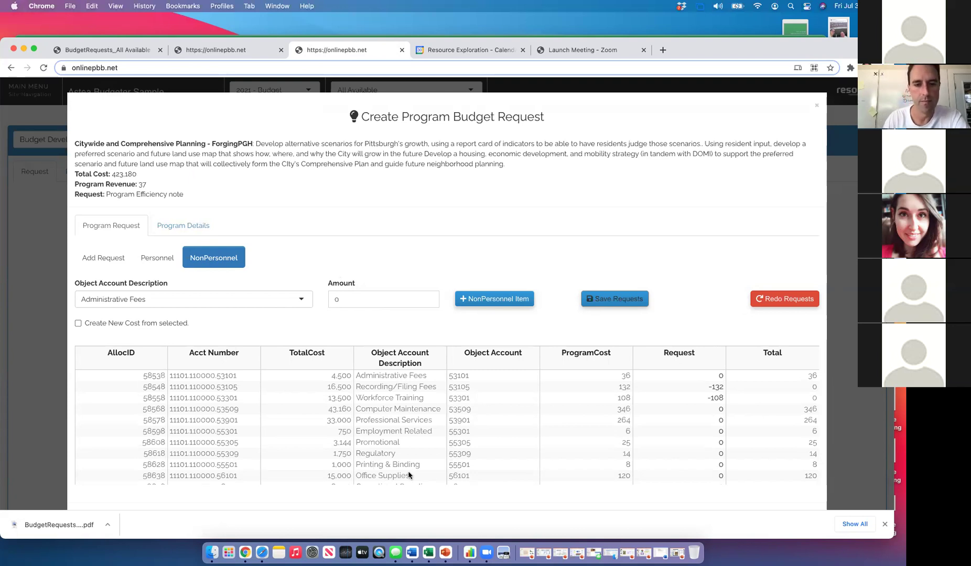
pyautogui.scroll(-3, 408, 449)
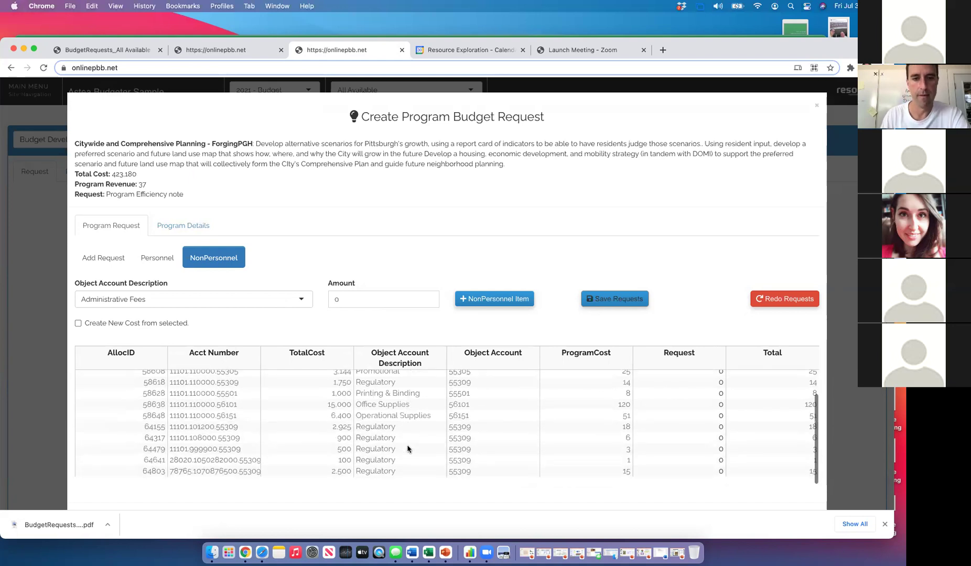
pyautogui.scroll(3, 408, 450)
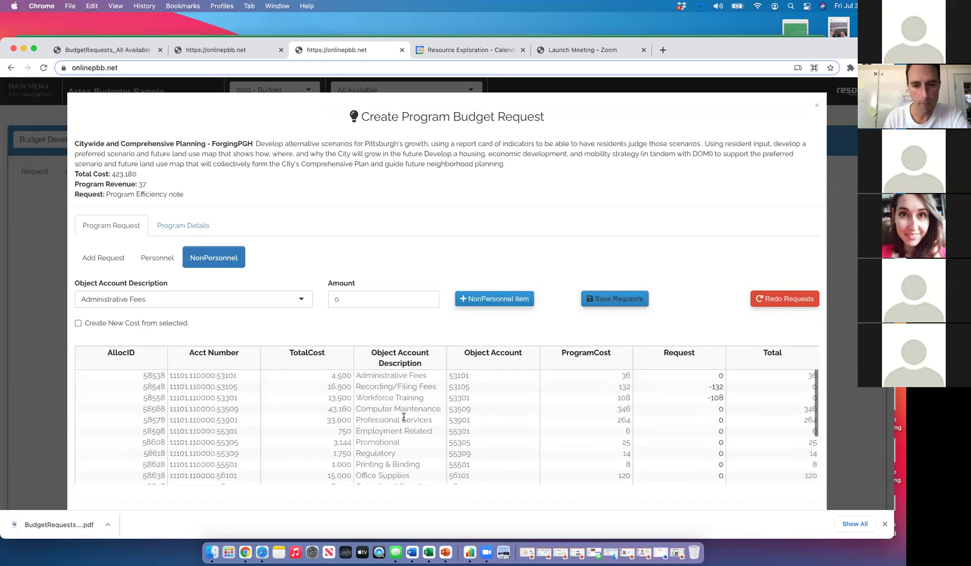
pyautogui.click(419, 409)
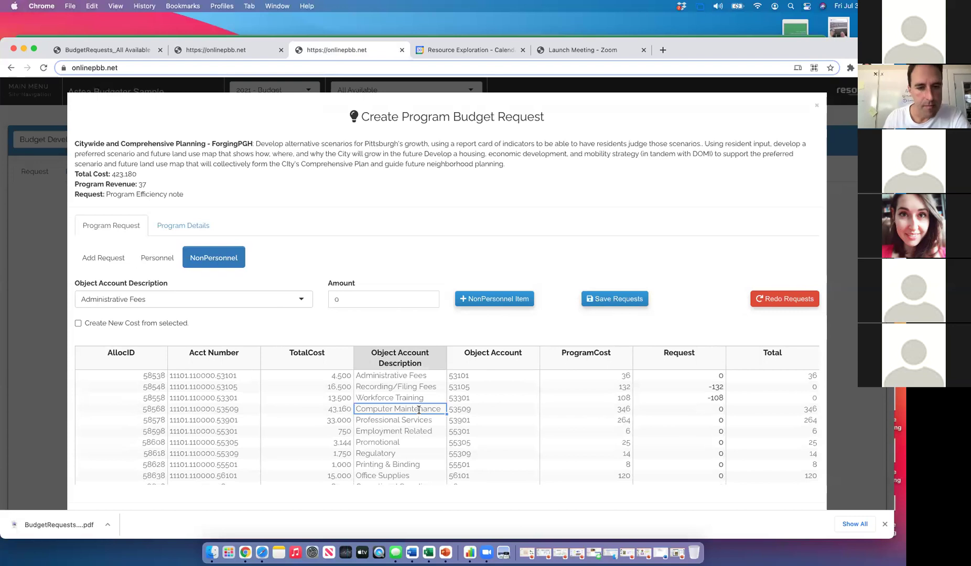
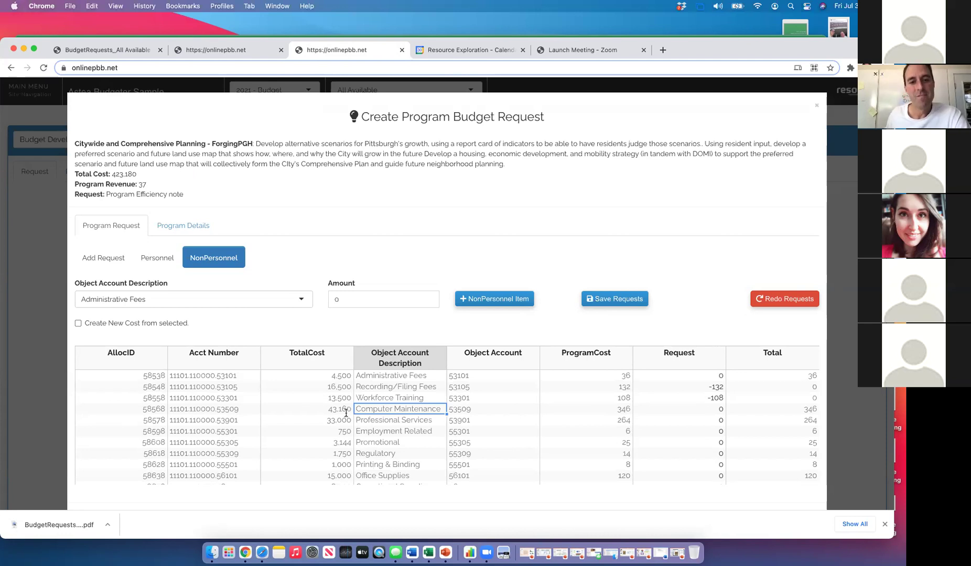
# Switch the Program Efficiency note's program change between Decrease and Increase Service Level, leaving it at Increase Service Level.
pyautogui.click(94, 265)
pyautogui.click(519, 389)
pyautogui.click(513, 379)
pyautogui.click(509, 389)
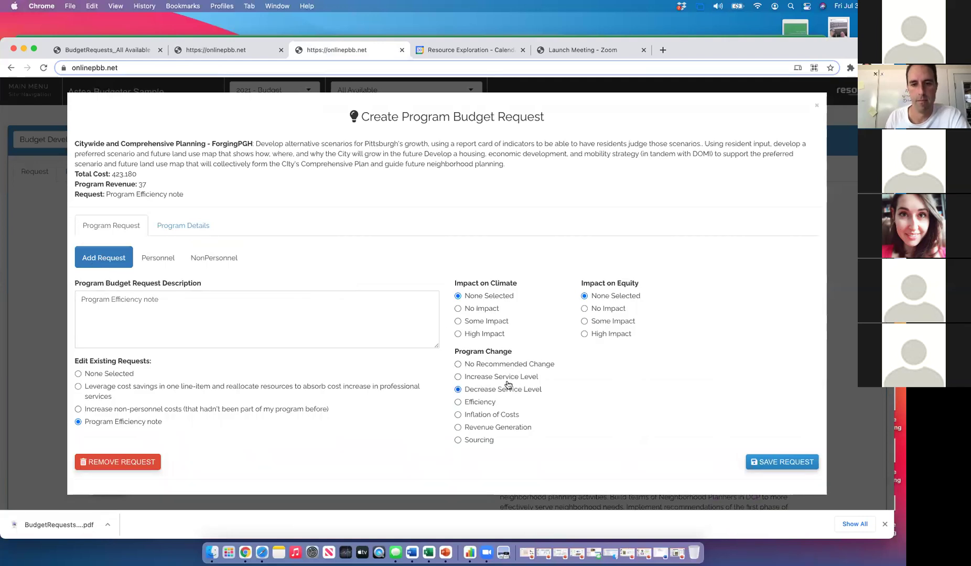
pyautogui.click(507, 378)
pyautogui.click(509, 390)
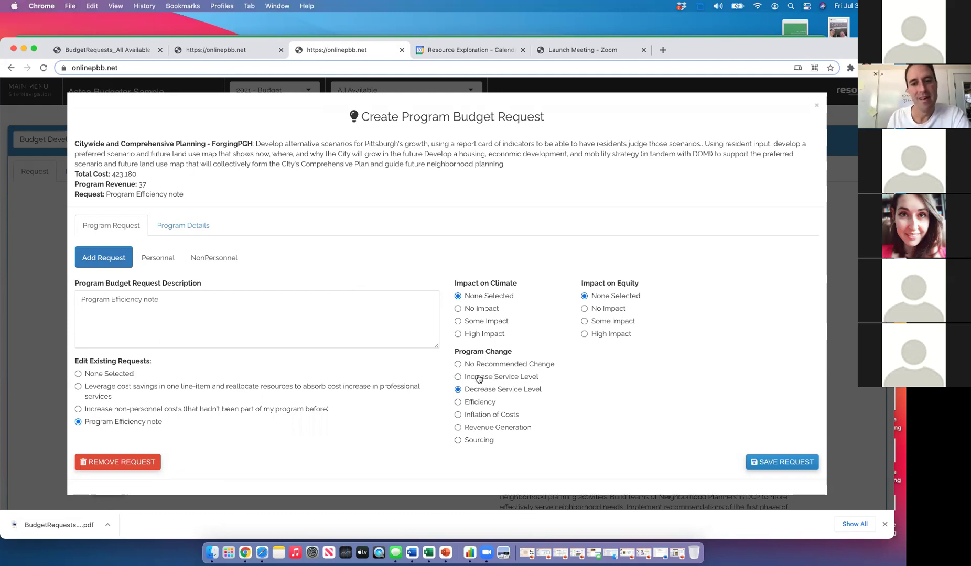
pyautogui.click(479, 377)
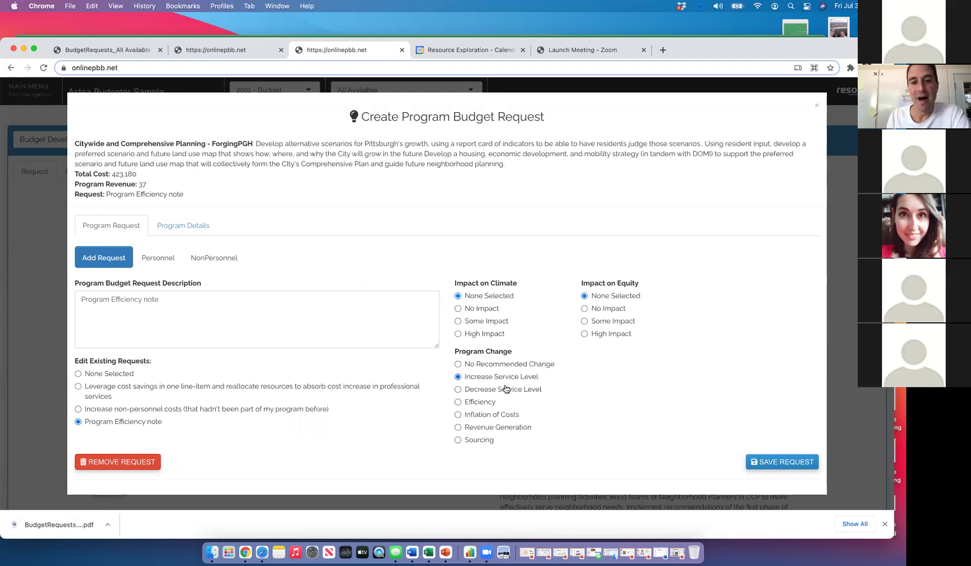
pyautogui.click(506, 389)
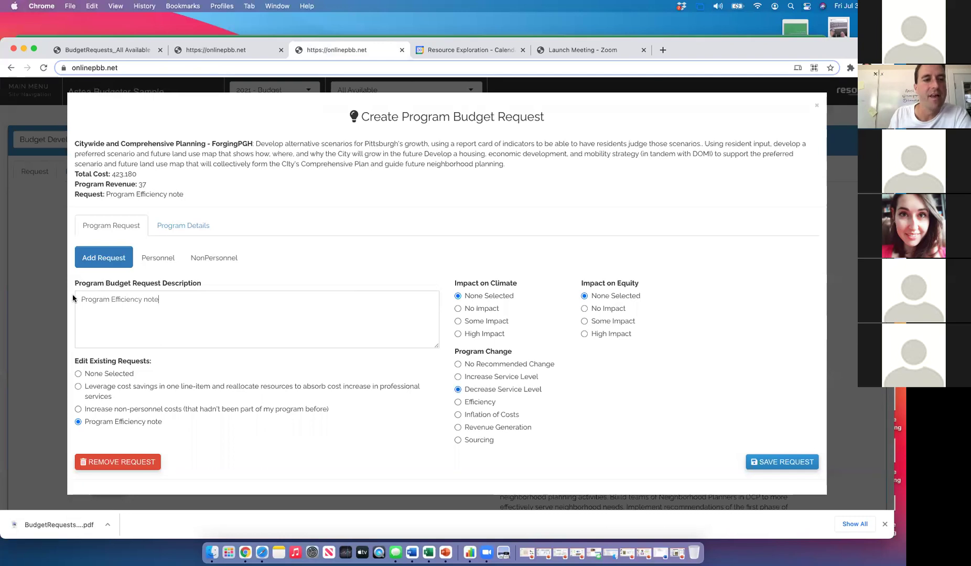
pyautogui.moveTo(160, 299); pyautogui.dragTo(69, 298)
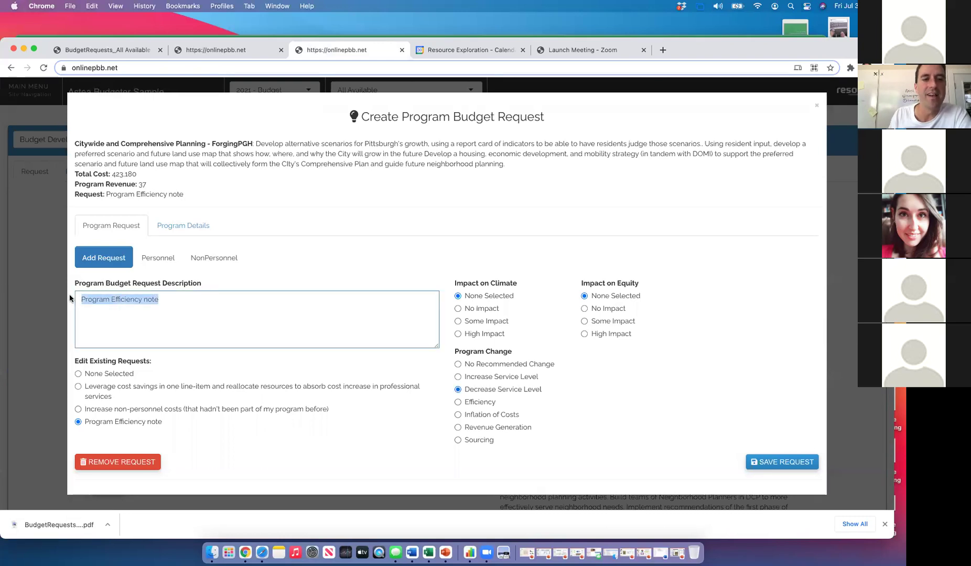
pyautogui.click(512, 378)
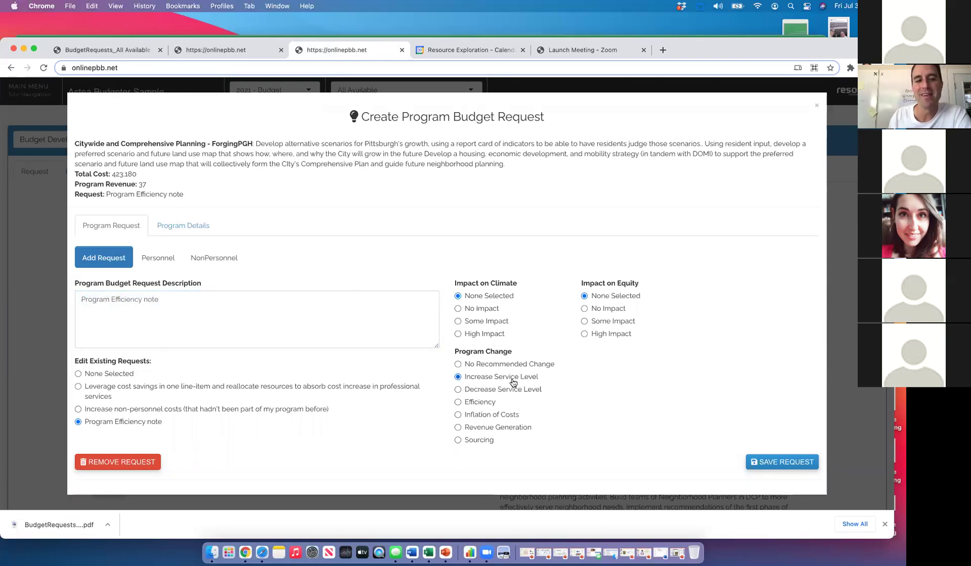